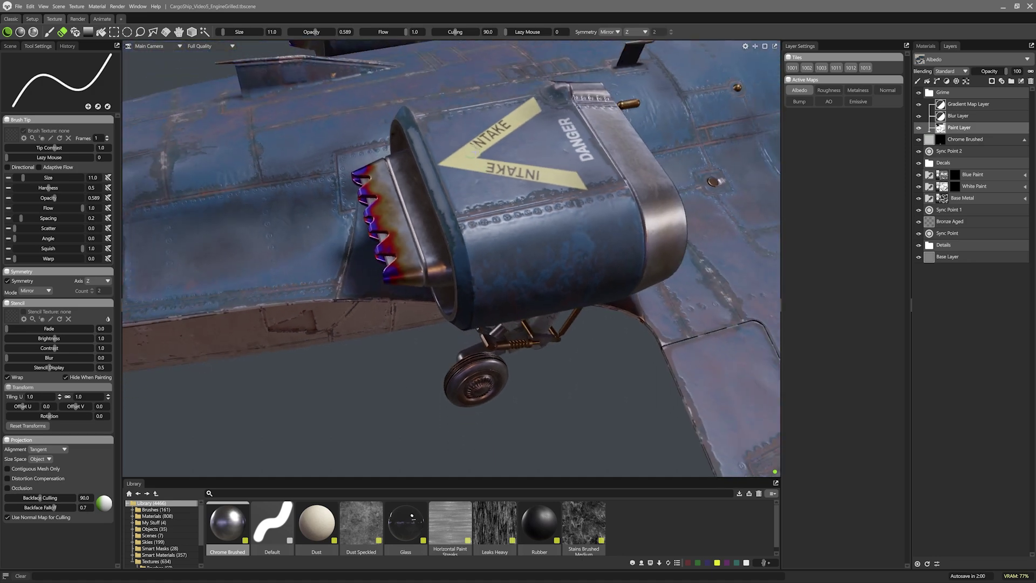
- Open the CargoShip starting scene from File > Open Scene
click(1023, 524)
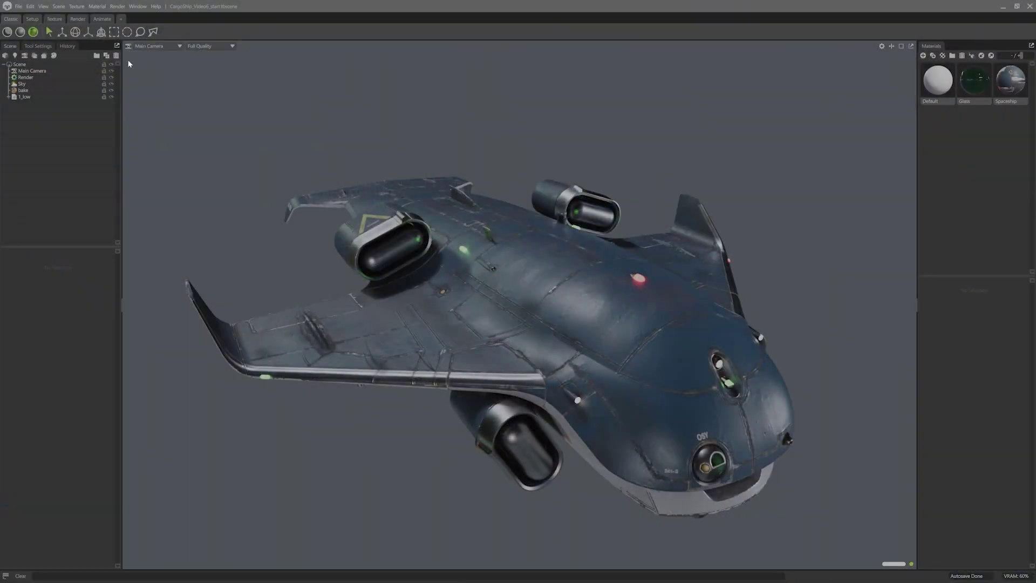
- Switch to full shading, select the Spaceship material and bake object, and view Export Settings
click(7, 32)
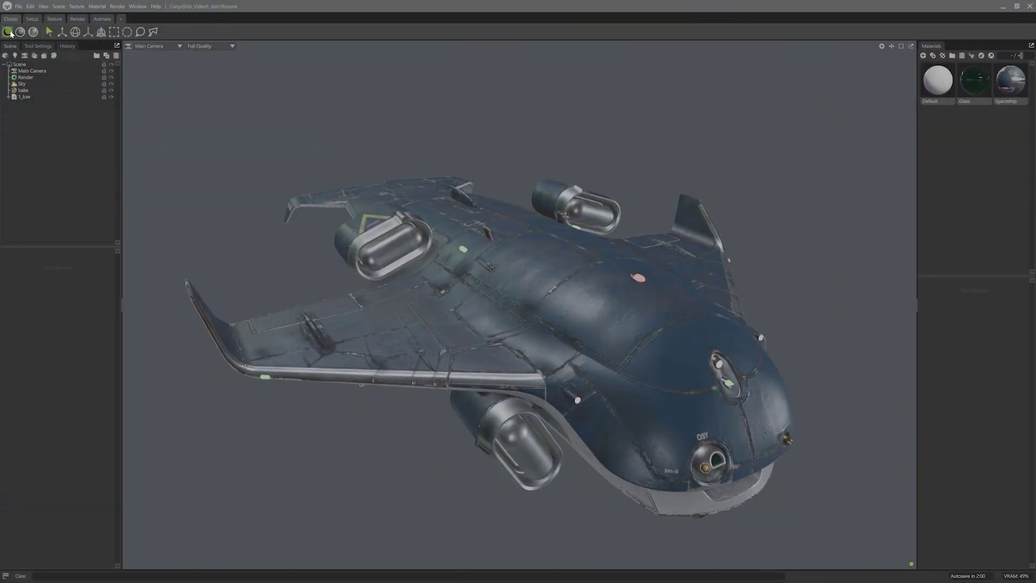
click(1013, 85)
click(24, 90)
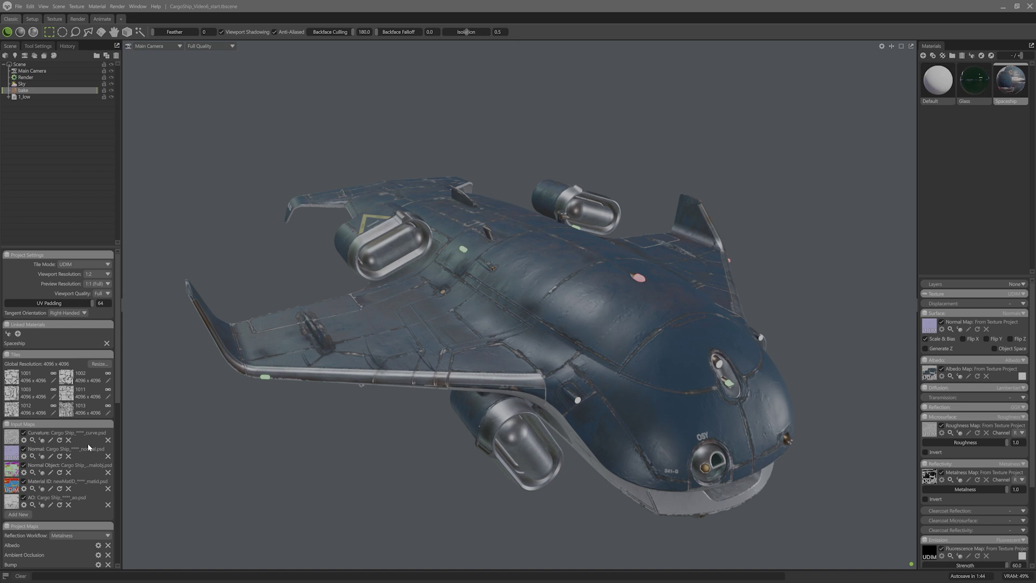
scroll(87, 440, down, 10)
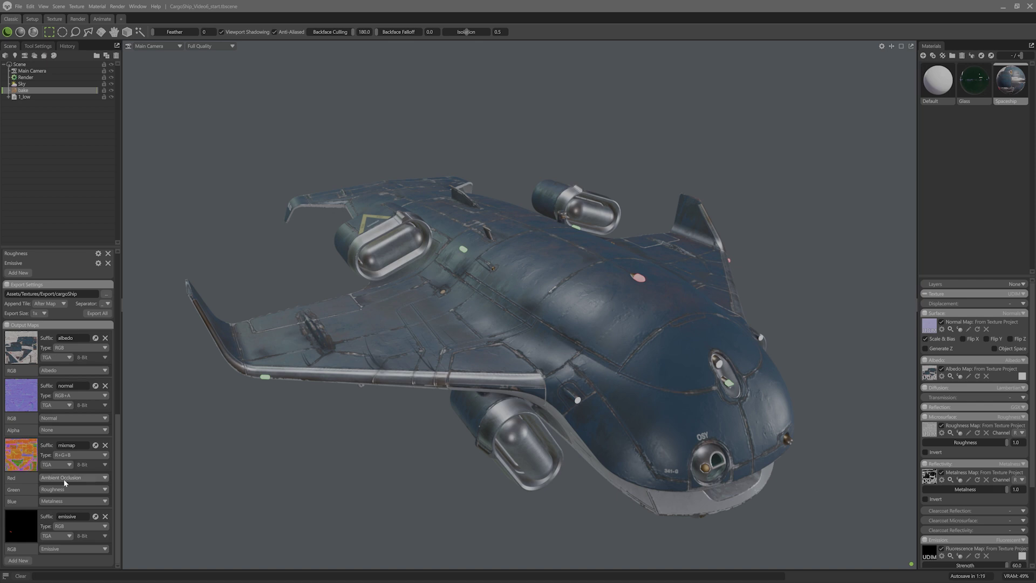
- Check the mixmap channel sources and map suffixes, then export all output textures
click(64, 479)
click(63, 479)
click(60, 489)
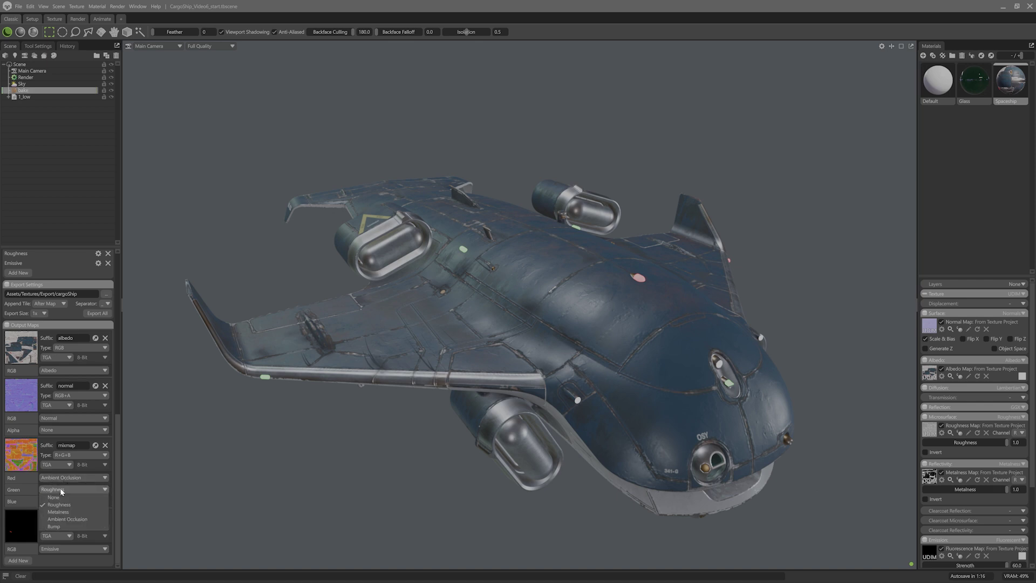
click(60, 505)
click(59, 501)
click(60, 502)
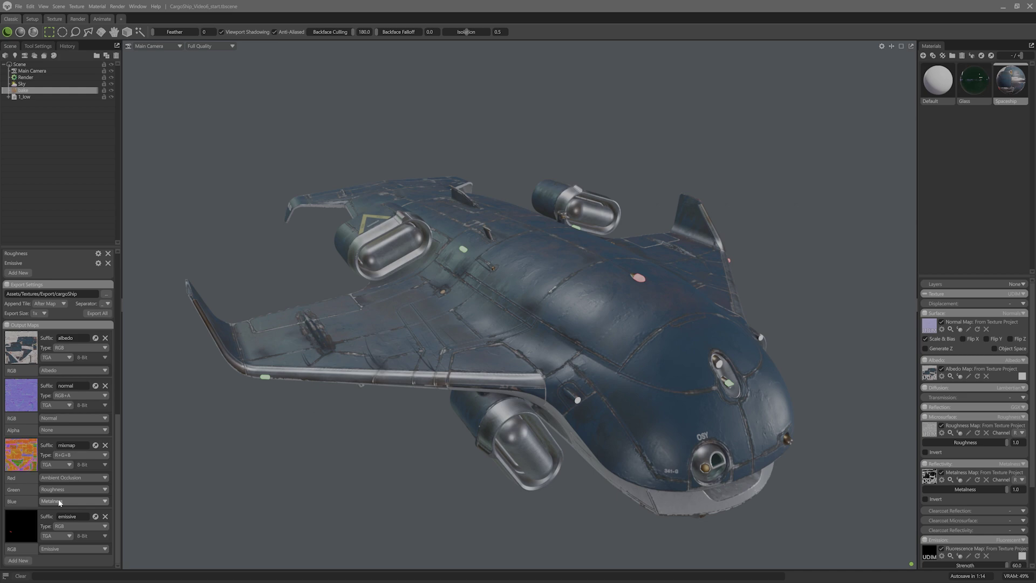
double_click(77, 385)
double_click(76, 337)
double_click(77, 516)
click(106, 316)
- Duplicate the Spaceship material and rename the copy NewSpaceship
right_click(1008, 85)
click(999, 128)
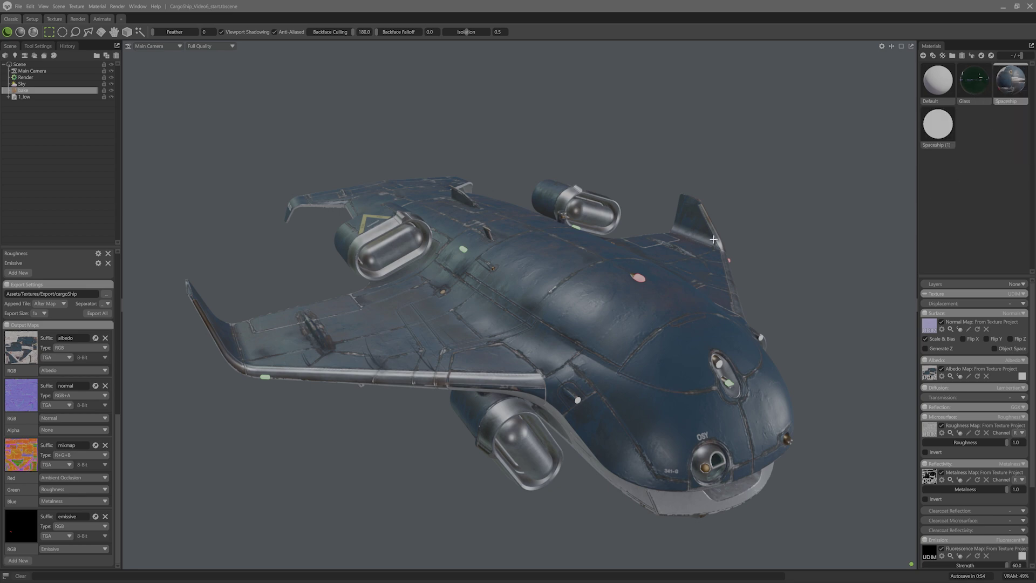
double_click(943, 145)
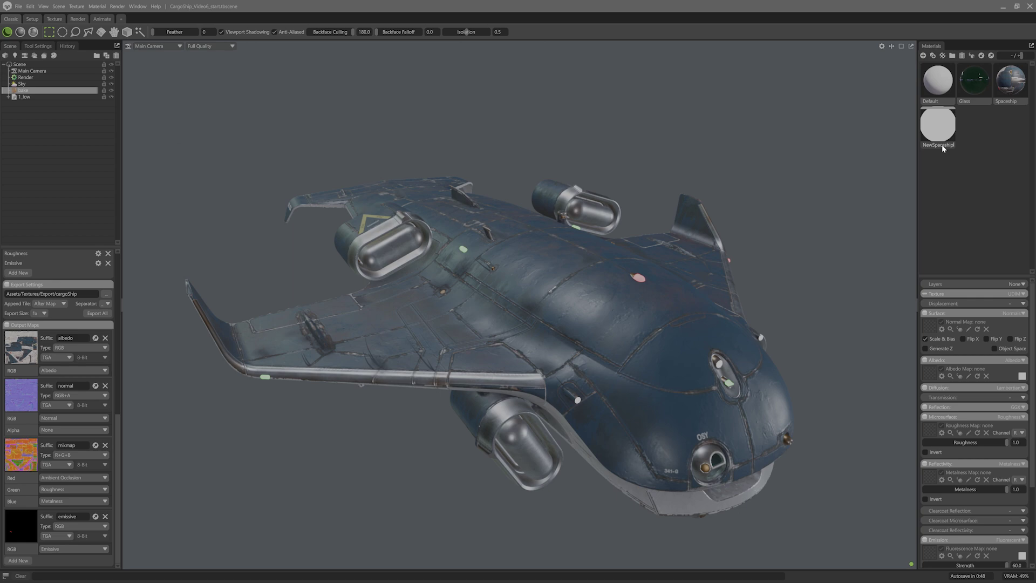
key(Return)
- Drag the exported albedo and mixmap TGA files onto NewSpaceship's texture slots
key(alt+Tab)
drag(285, 142, 1008, 87)
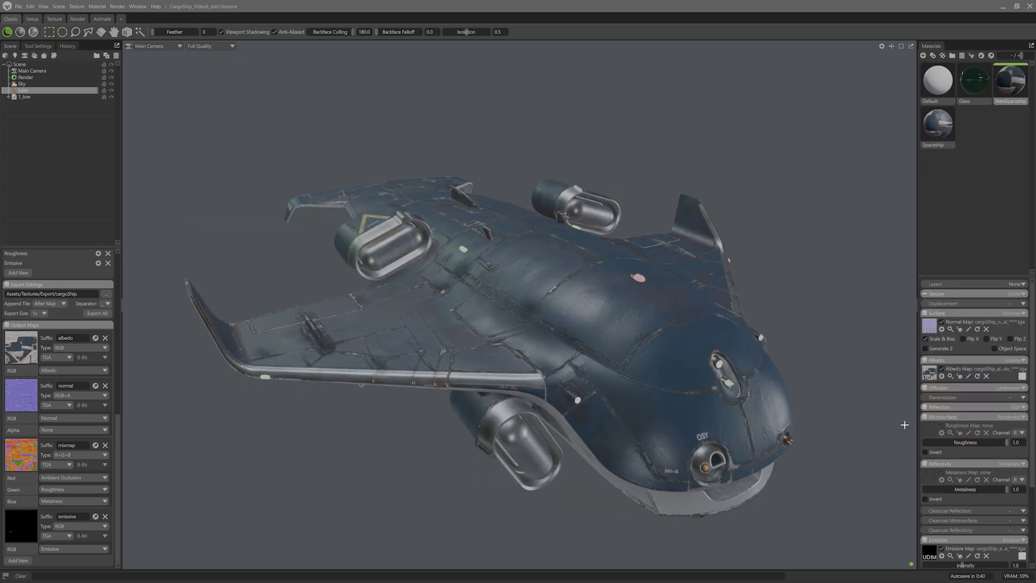
key(alt+Tab)
click(472, 197)
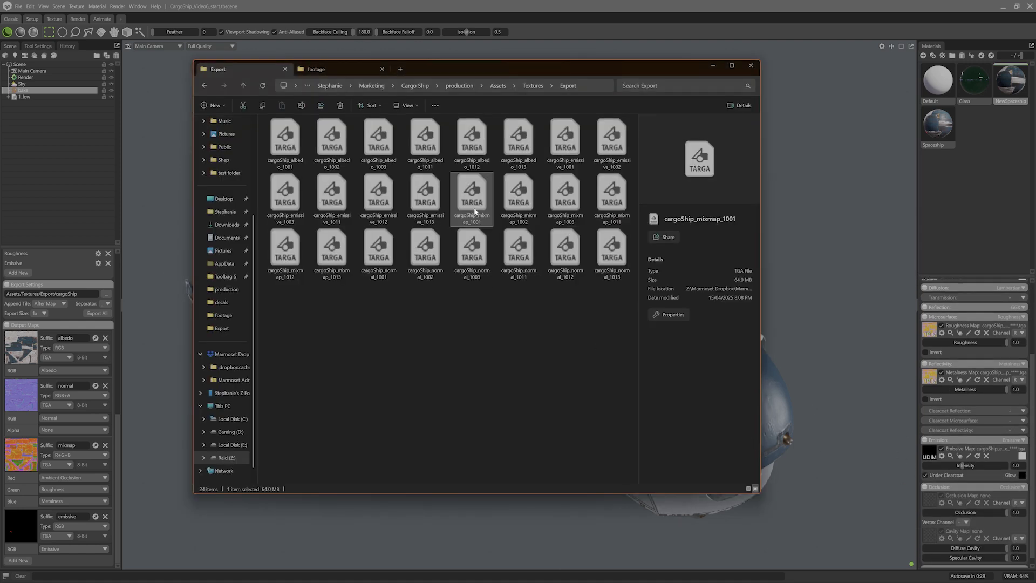
drag(474, 212, 966, 497)
- Set the metalness to read the mixmap blue channel and choose the roughness channel
click(1022, 380)
click(1021, 402)
click(1022, 333)
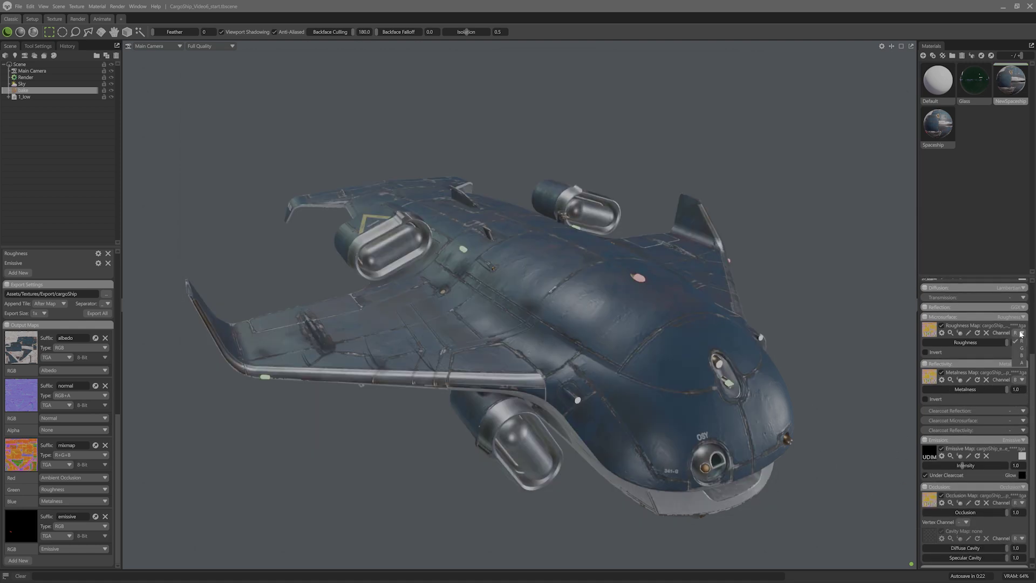
click(1021, 348)
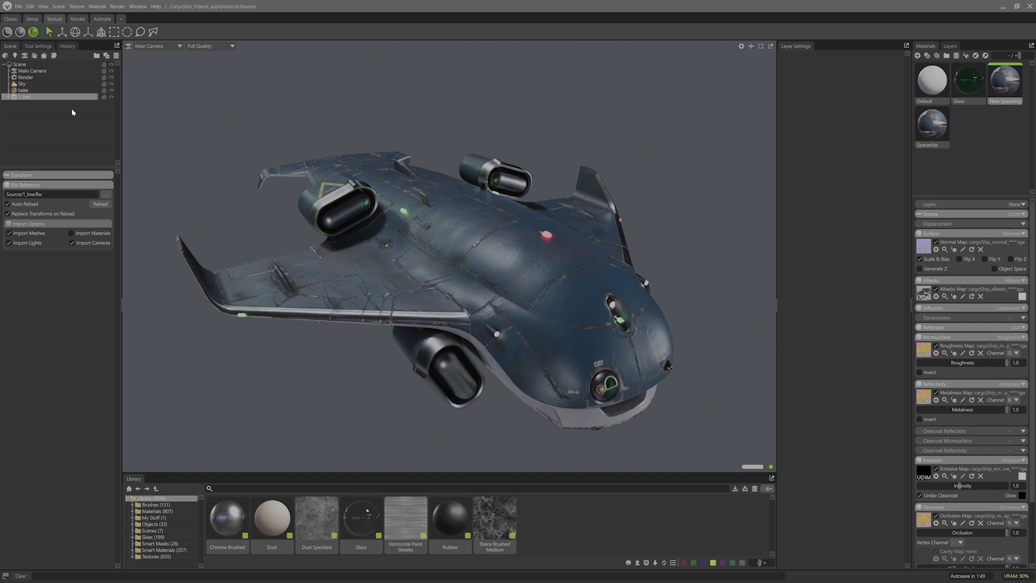
- Duplicate the 1_low mesh and apply the Spaceship material onto the ship
right_click(52, 97)
click(76, 106)
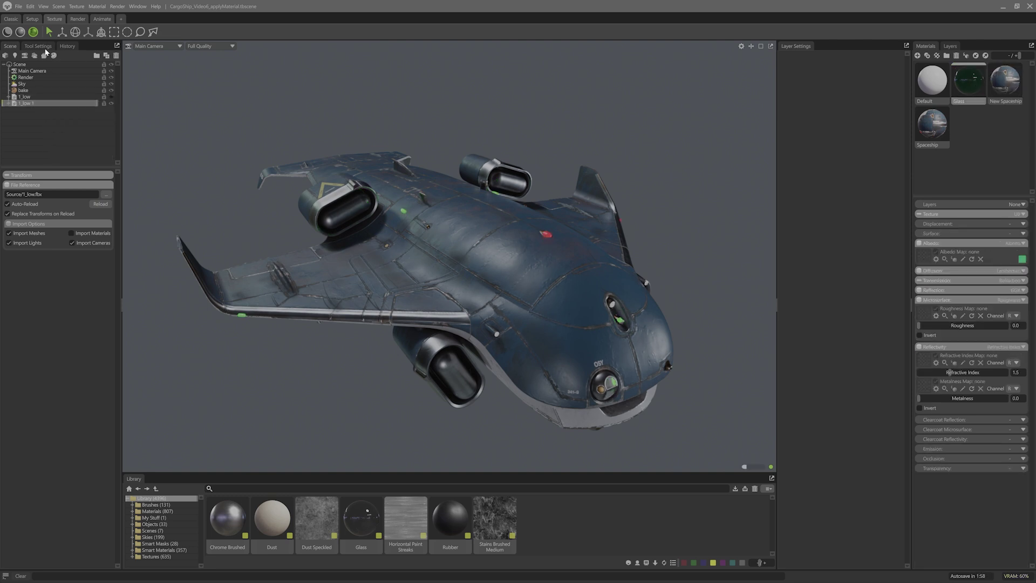
click(7, 32)
mouse_move(710, 257)
mouse_down()
mouse_move(666, 220)
mouse_move(593, 231)
mouse_up()
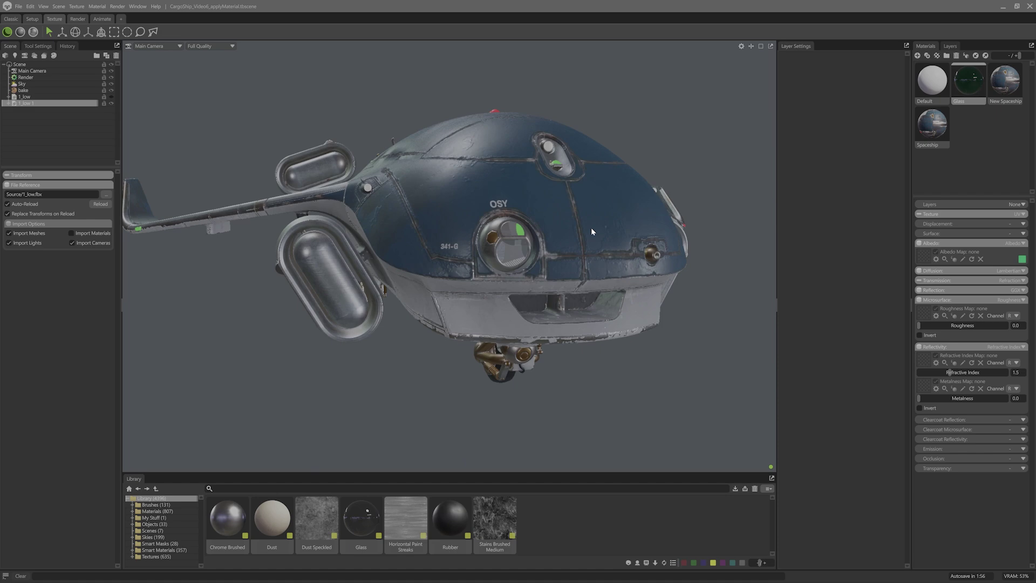
scroll(592, 232, up, 3)
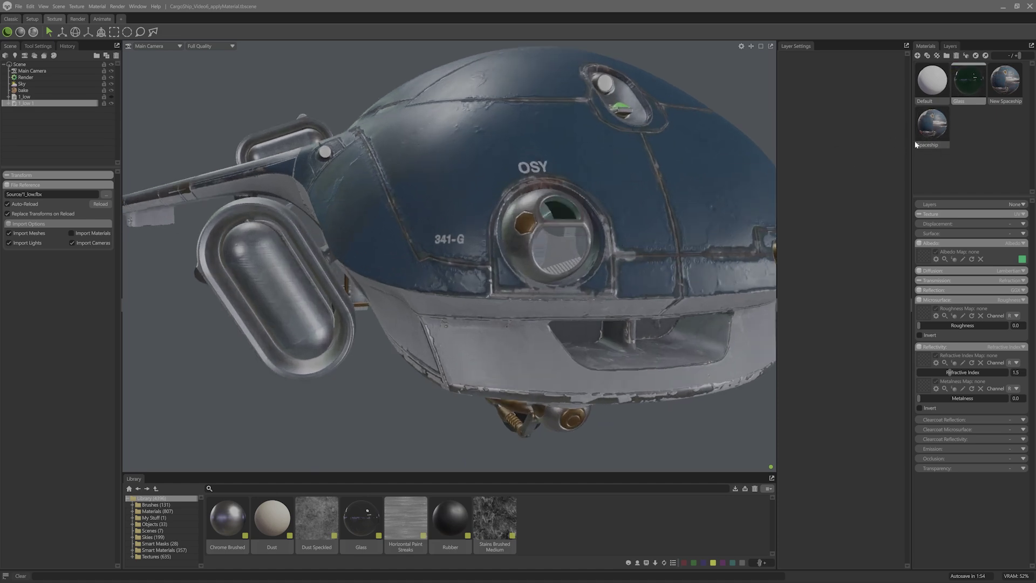
mouse_move(916, 144)
mouse_down()
mouse_move(954, 111)
mouse_move(558, 245)
mouse_up()
drag(656, 296, 650, 341)
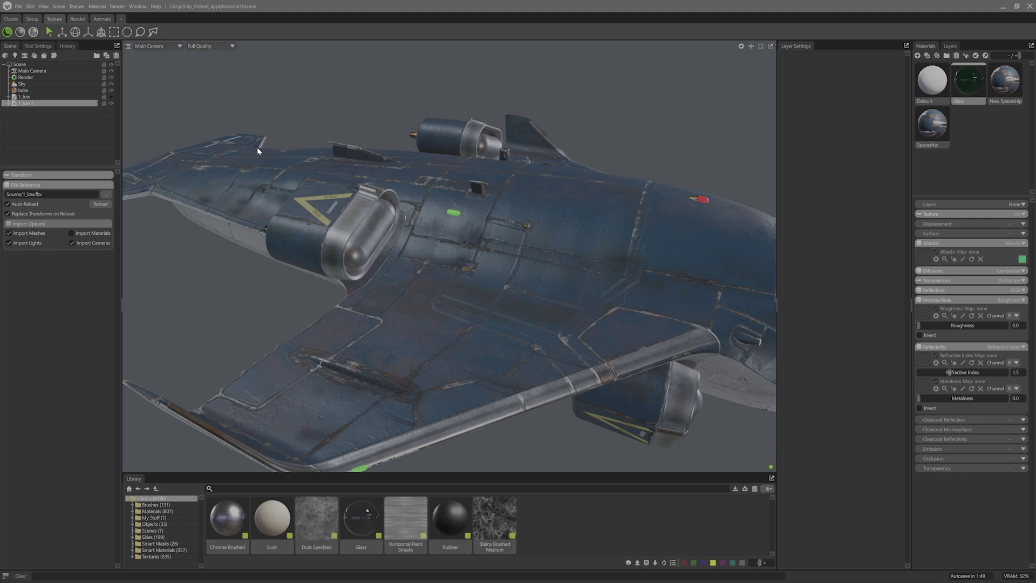
- Compare by toggling 1_low's visibility, then delete the bake object and original 1_low
click(110, 97)
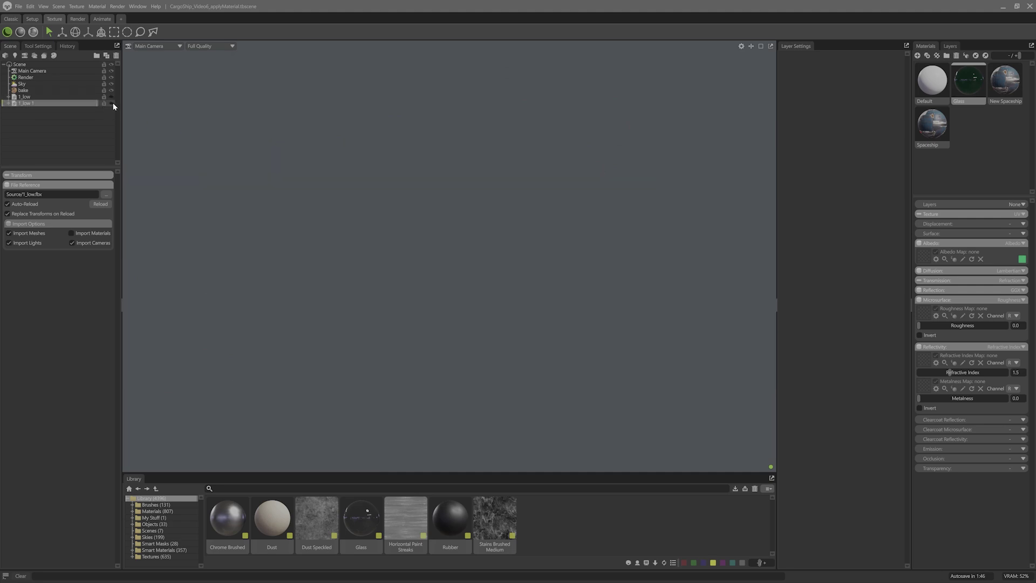
click(112, 98)
click(111, 98)
click(110, 97)
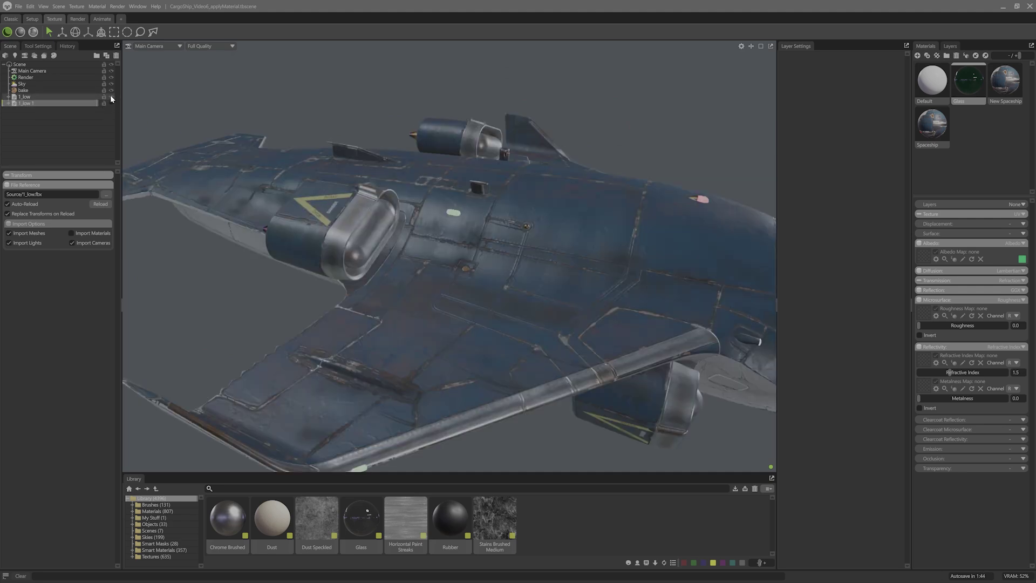
click(80, 97)
click(79, 90)
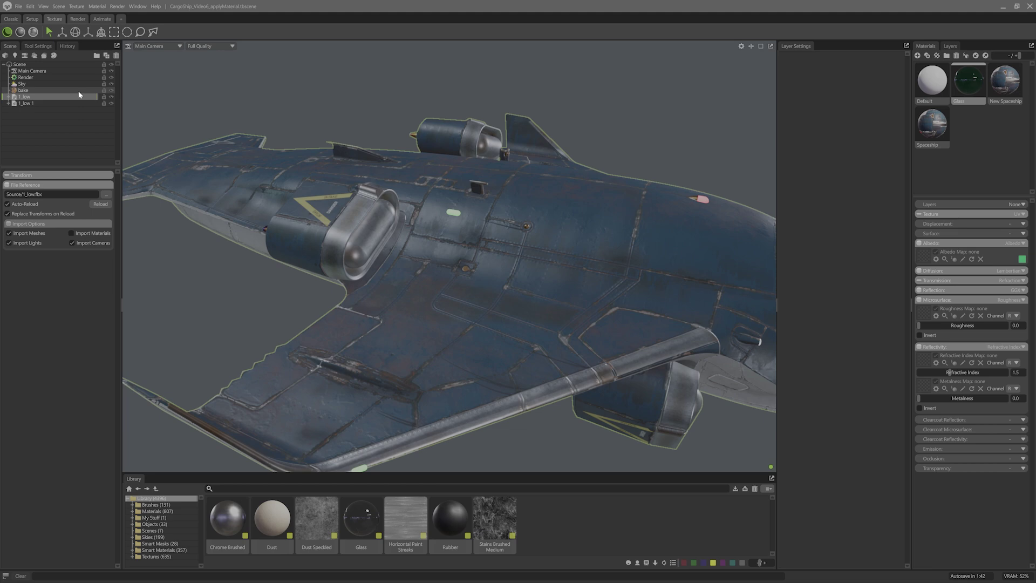
key(Delete)
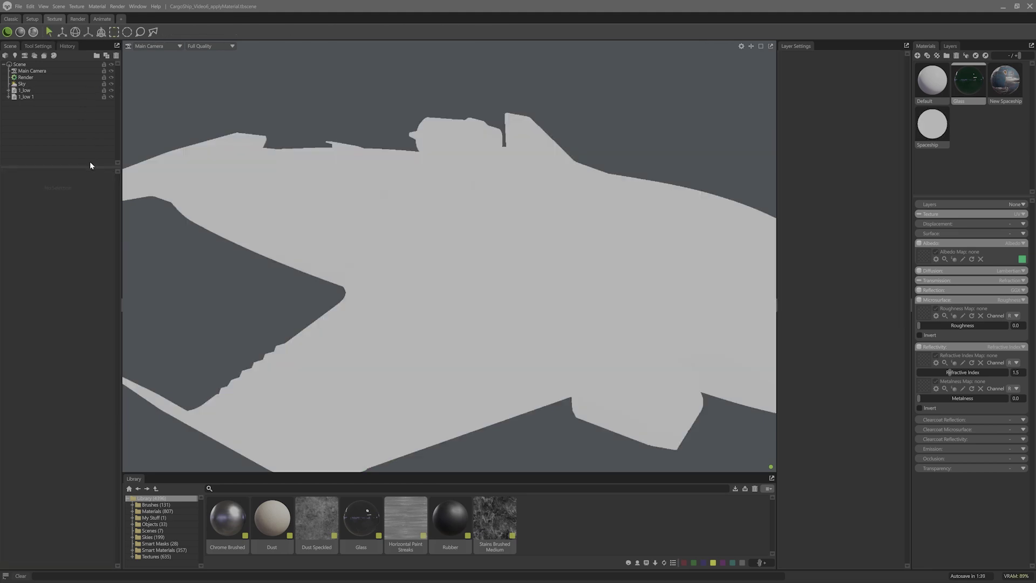
click(44, 92)
key(Delete)
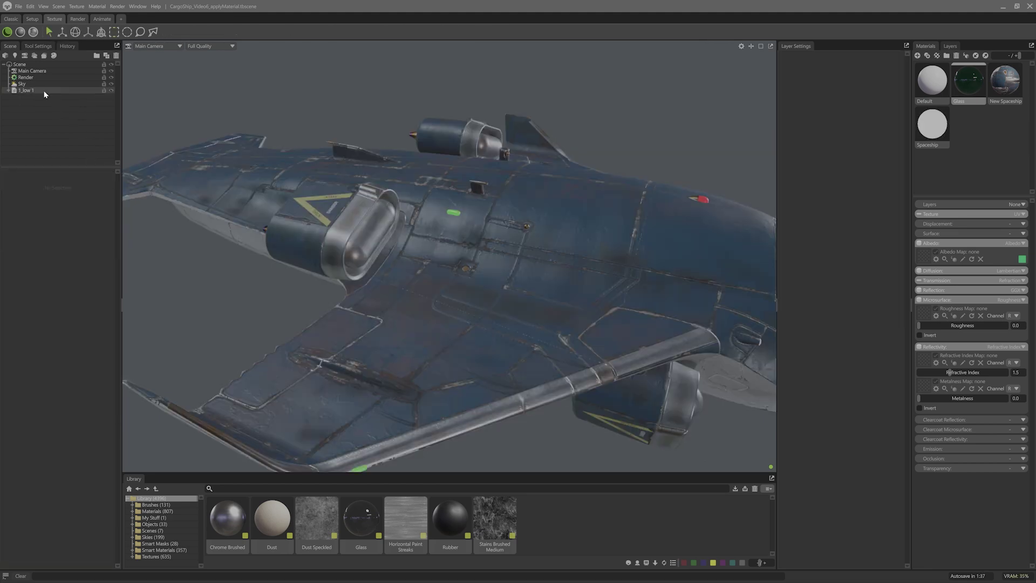
- Frame the ship and save the scene as renderScene
key(f)
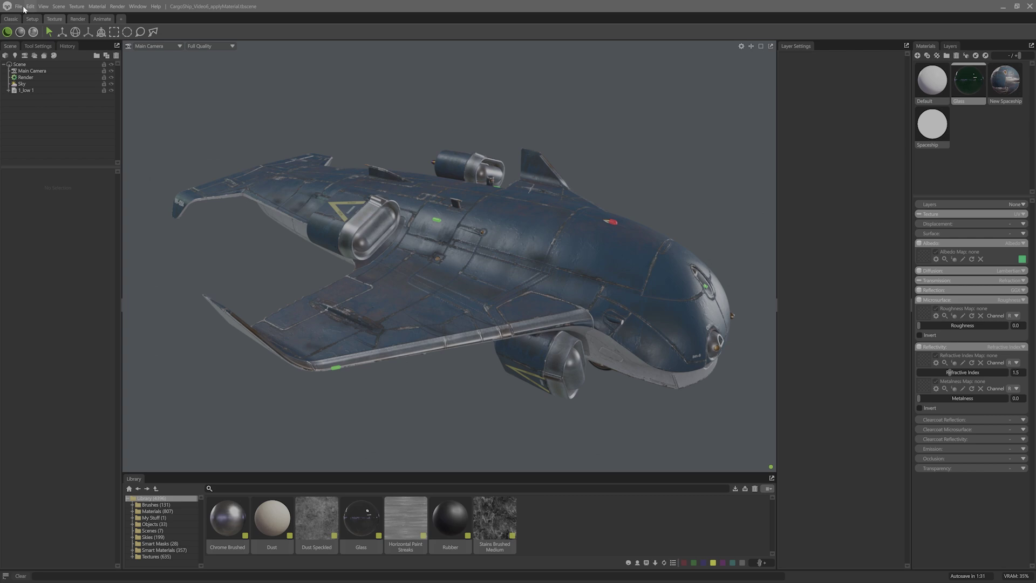
click(19, 6)
mouse_move(24, 32)
click(37, 48)
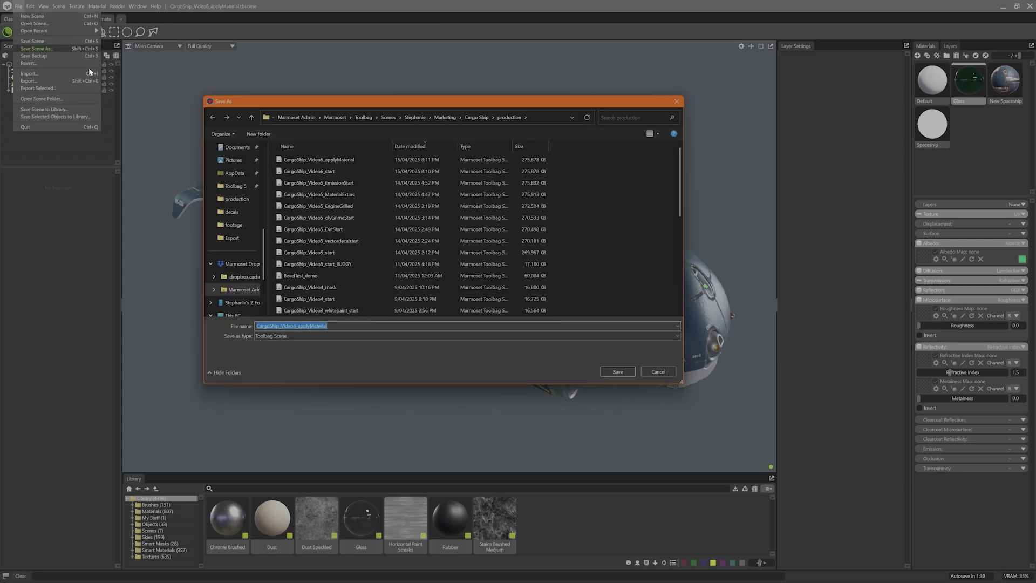
text(n)
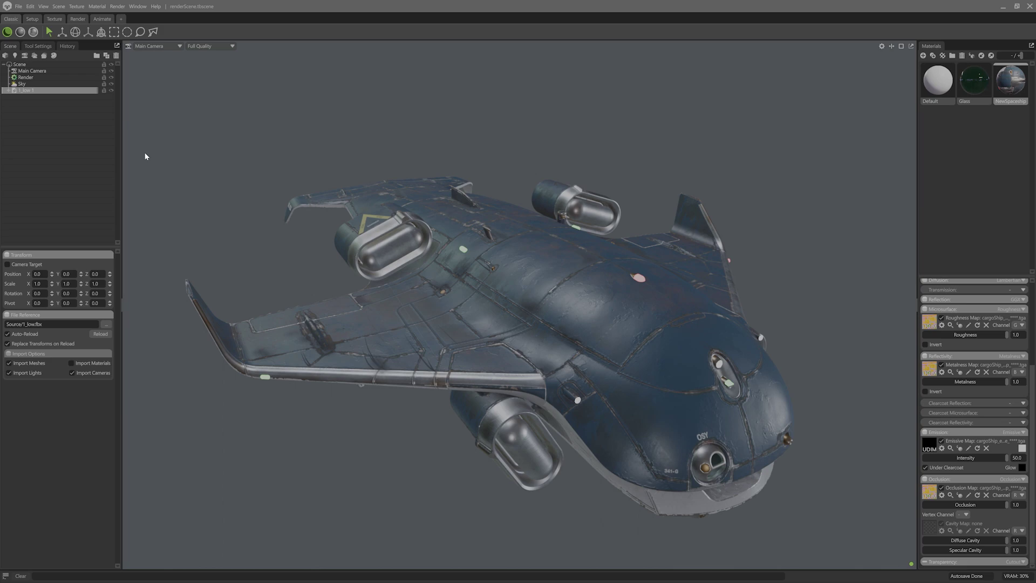
- Import FireMesh.fbx and zoom in on the upper wing and engines
click(18, 6)
click(27, 73)
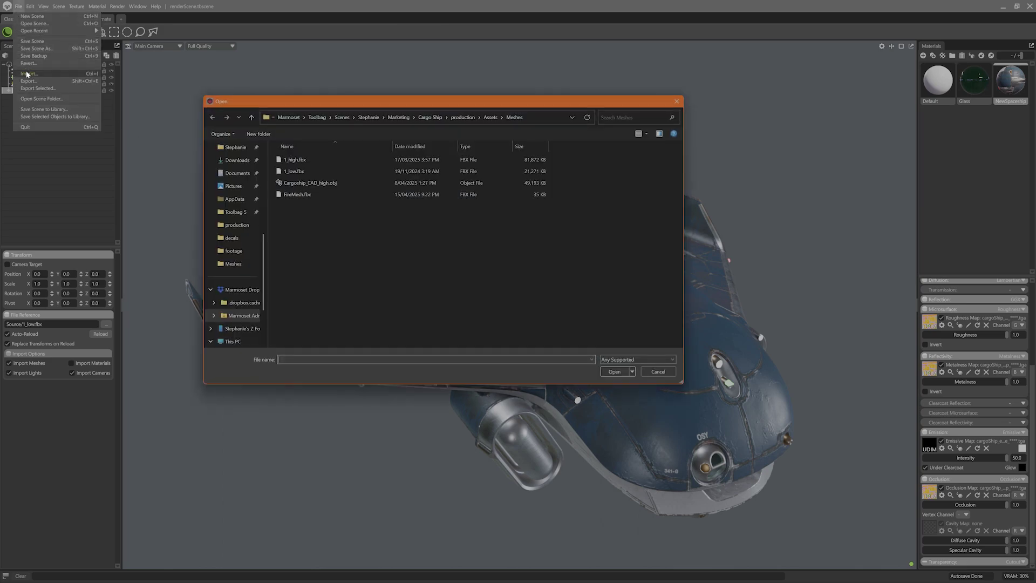
double_click(285, 194)
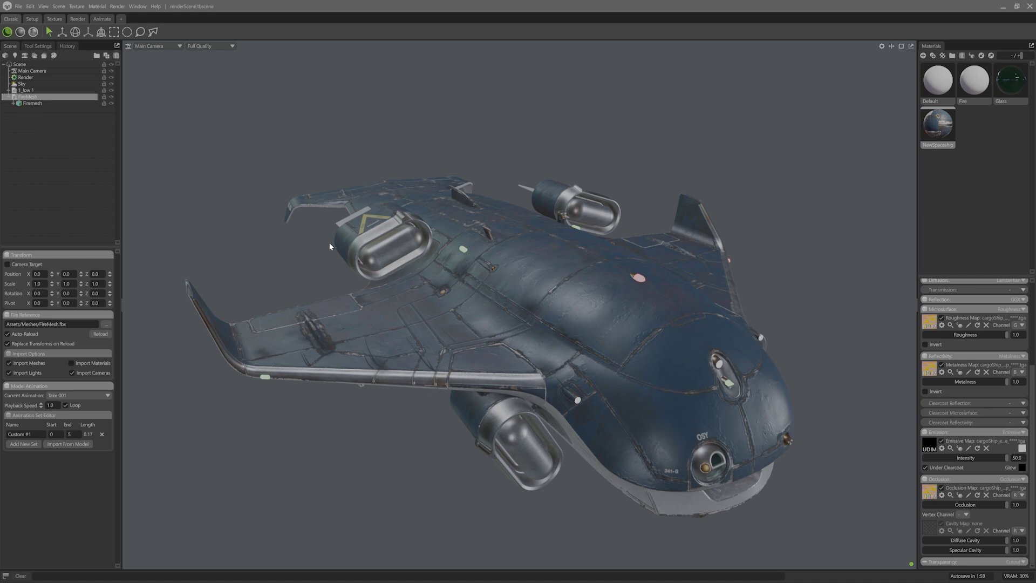
drag(331, 246, 546, 243)
scroll(550, 190, up, 2)
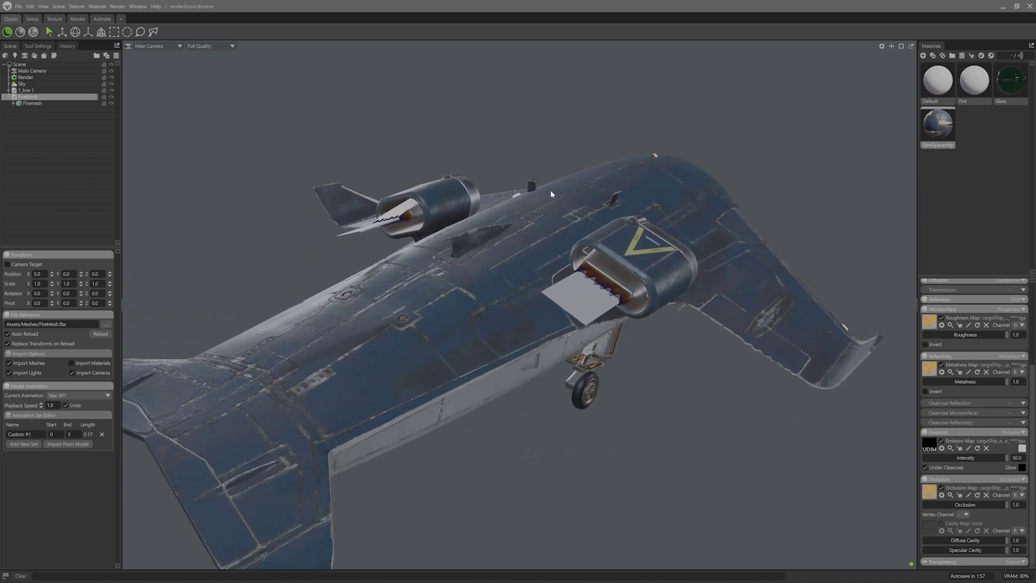
right_drag(551, 193, 557, 250)
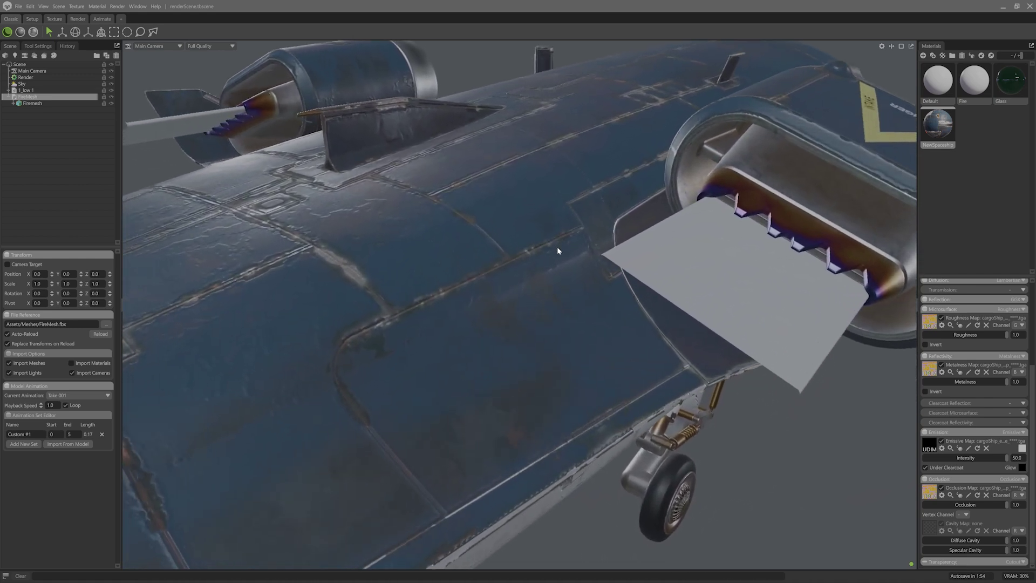
- Select the FireMesh, disable Cull Back Faces and raise Subdivision Level to 4
click(611, 255)
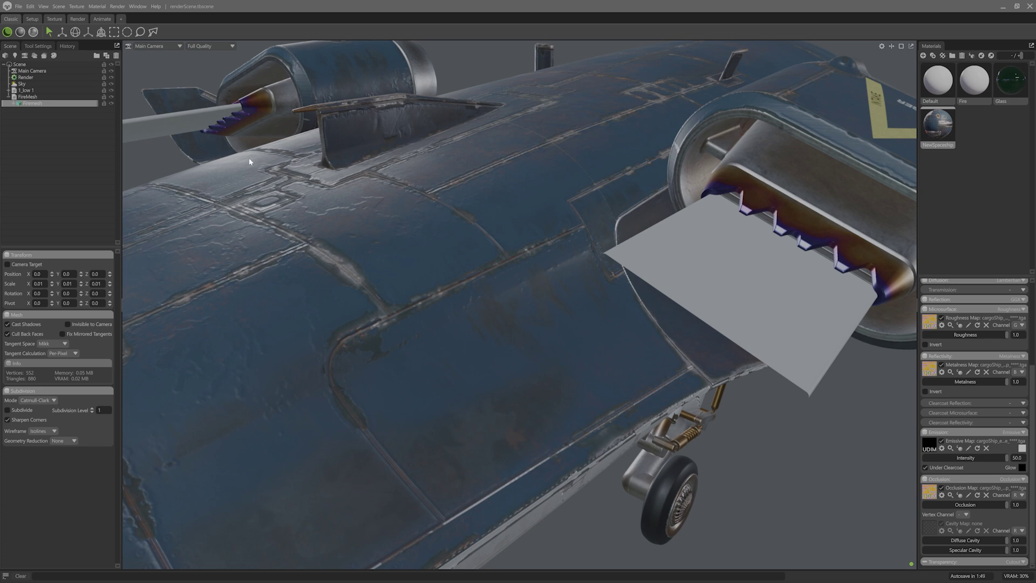
key(f)
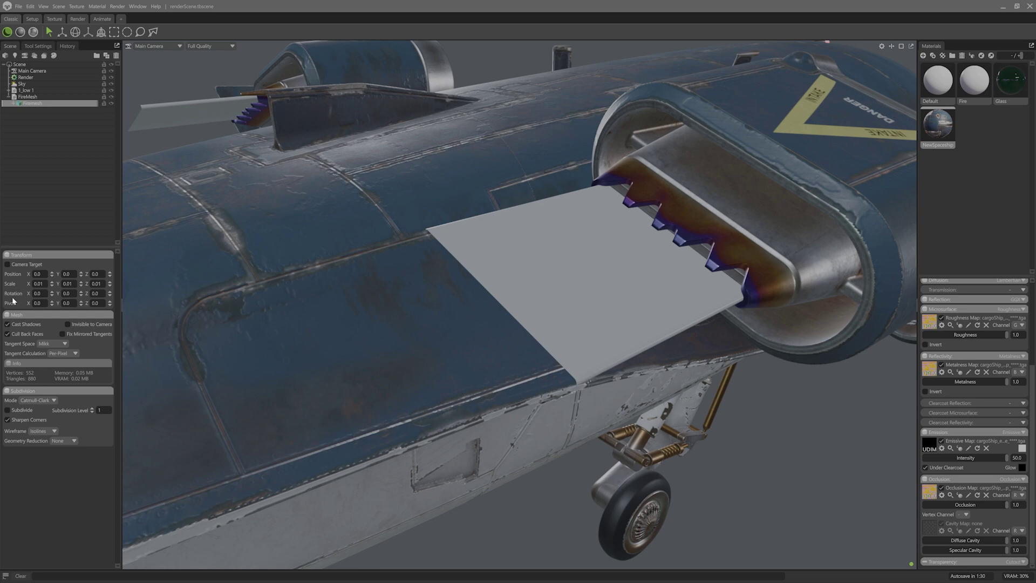
click(20, 337)
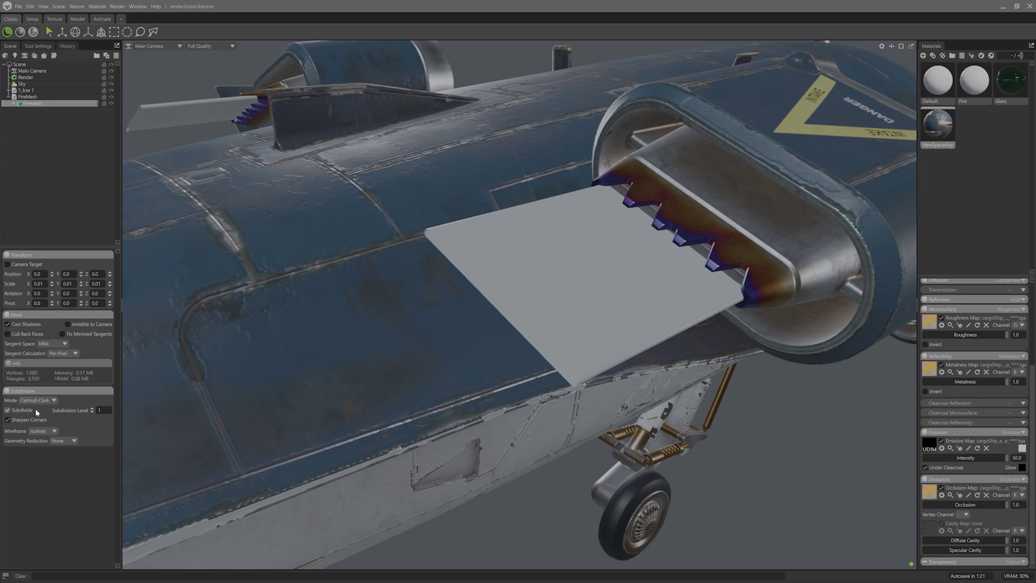
click(93, 409)
click(94, 411)
click(966, 92)
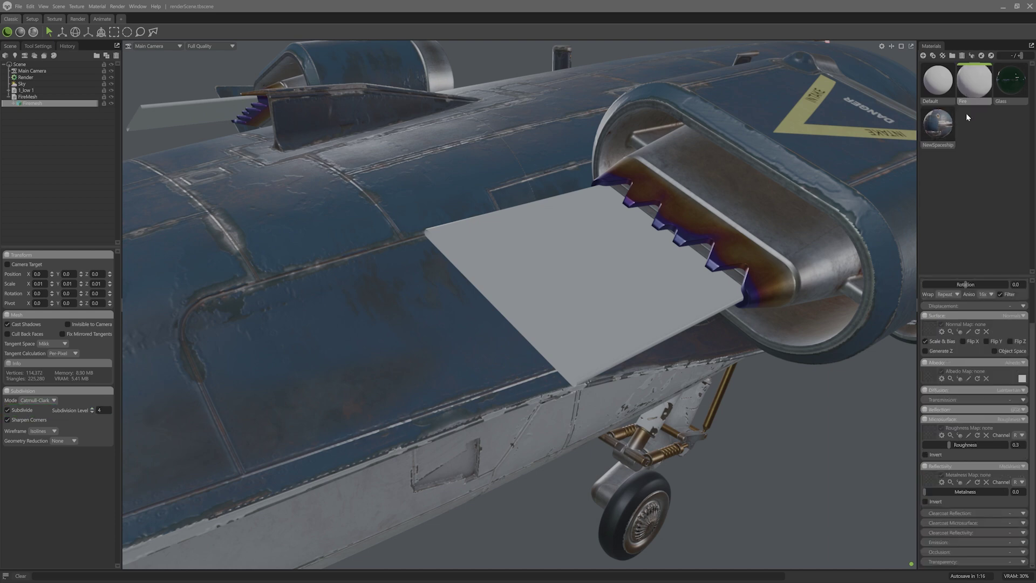
- Set the Fire material's Reflection, Reflectivity and Surface to None
click(1018, 410)
click(1004, 419)
click(1018, 467)
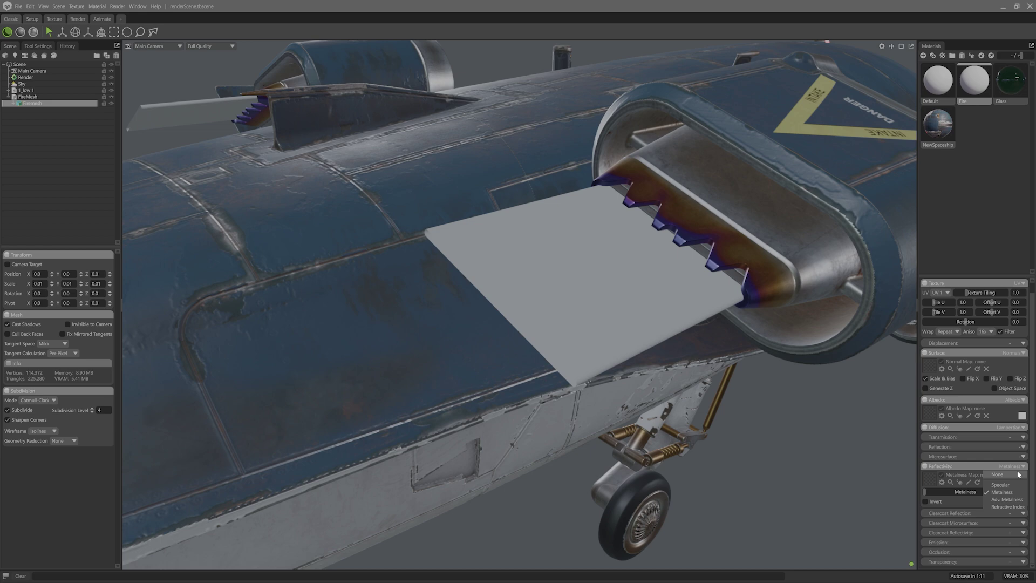
click(1019, 474)
click(1016, 364)
click(1015, 372)
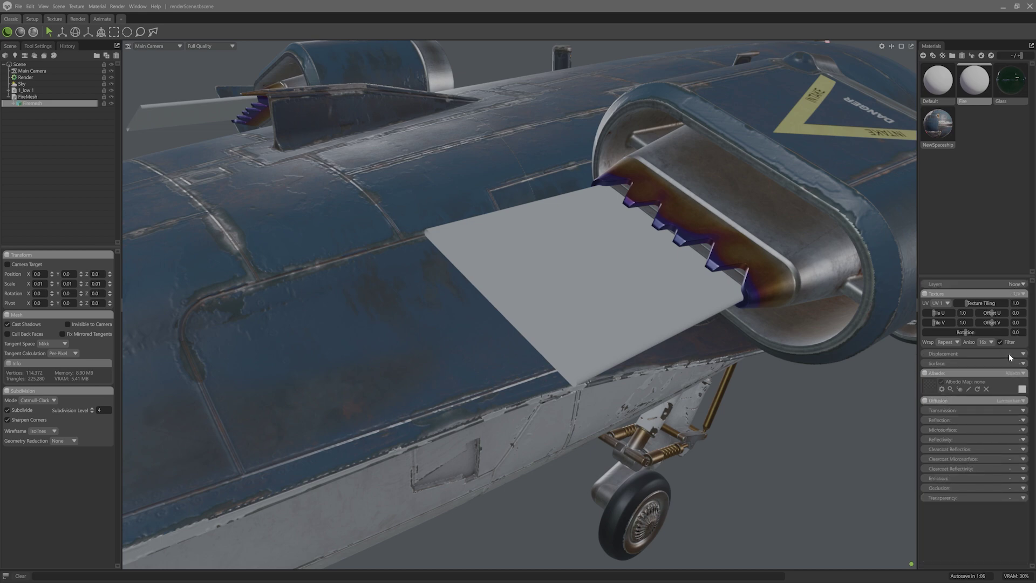
- Set Displacement to Height, Diffusion to Unlit, Emission to Heat and Transparency to Dither
click(1022, 353)
click(1020, 376)
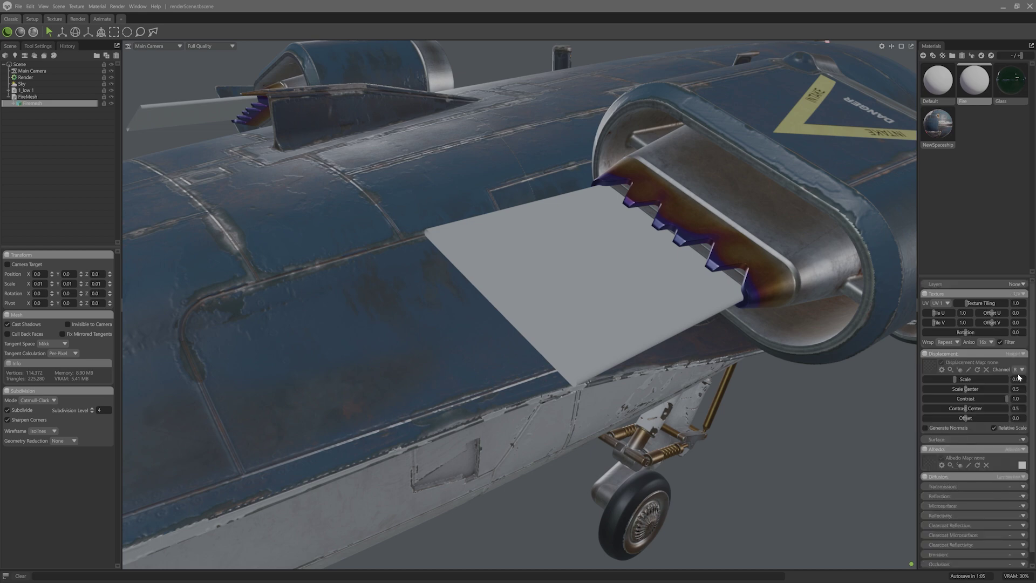
click(1023, 476)
click(1009, 494)
click(1025, 554)
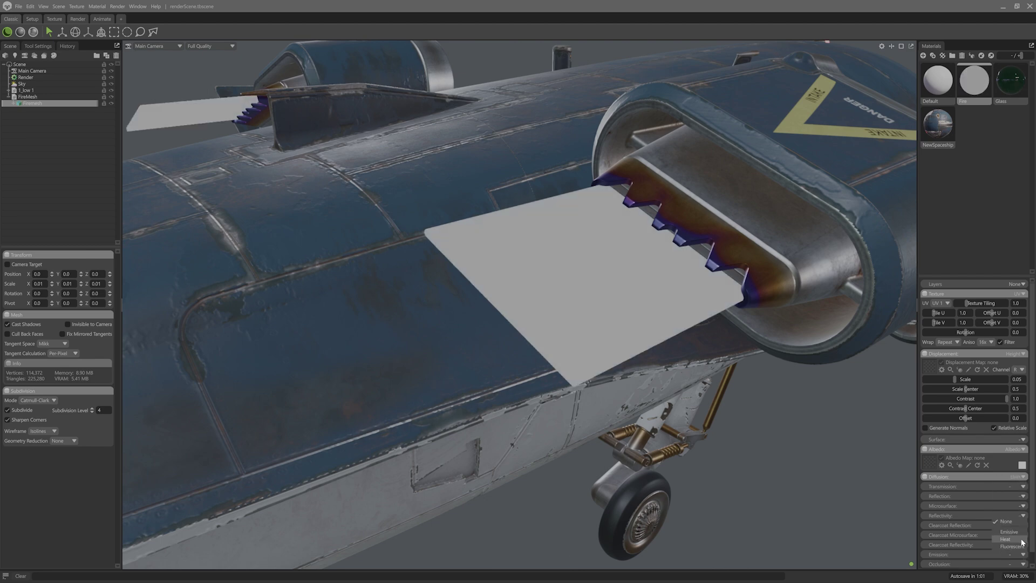
click(1016, 539)
click(1023, 562)
click(1017, 554)
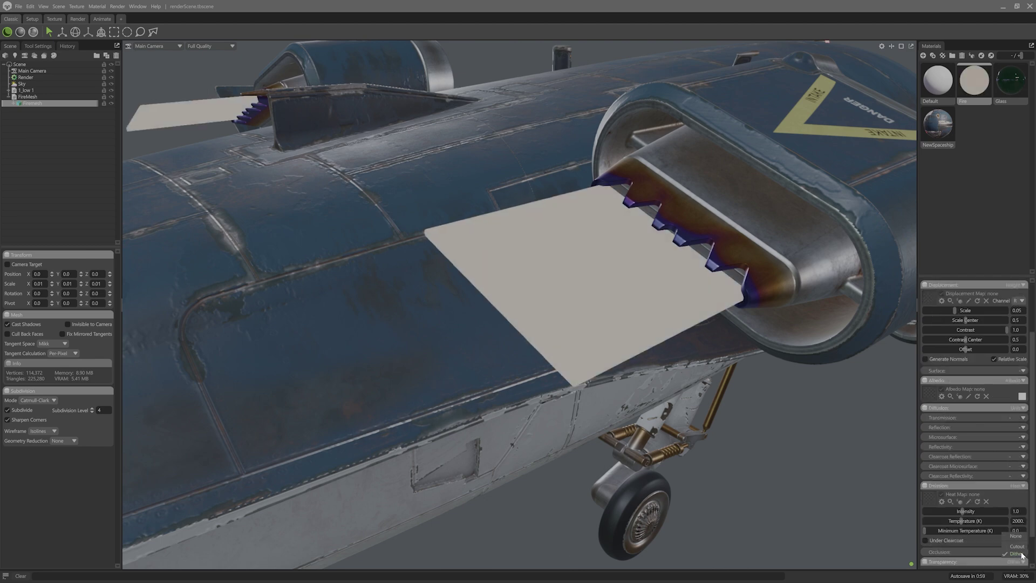
- Make the albedo black, set emission intensity 50 and temperature 1200 K, then enable Layers
click(1023, 396)
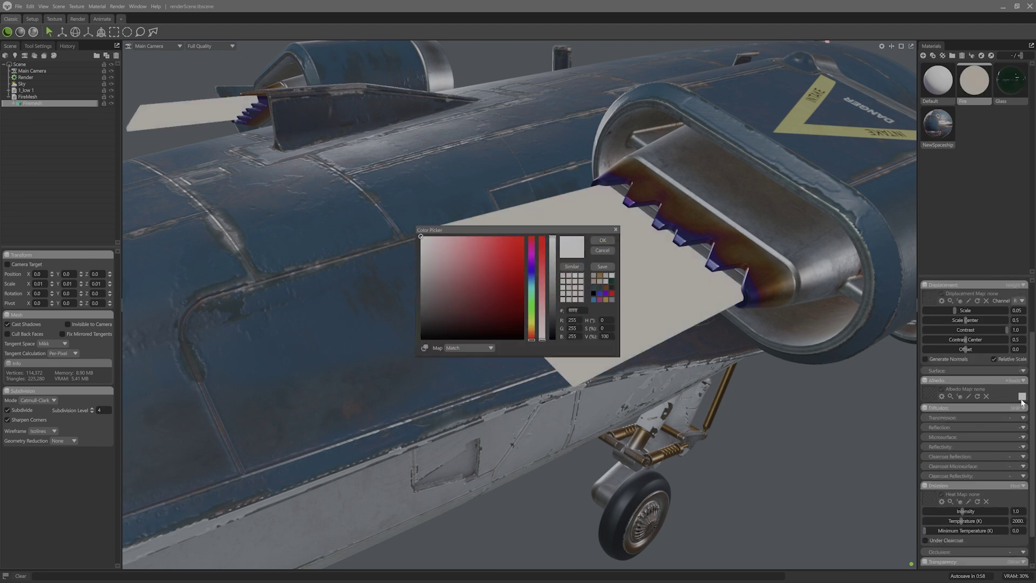
click(593, 293)
click(604, 241)
click(1017, 512)
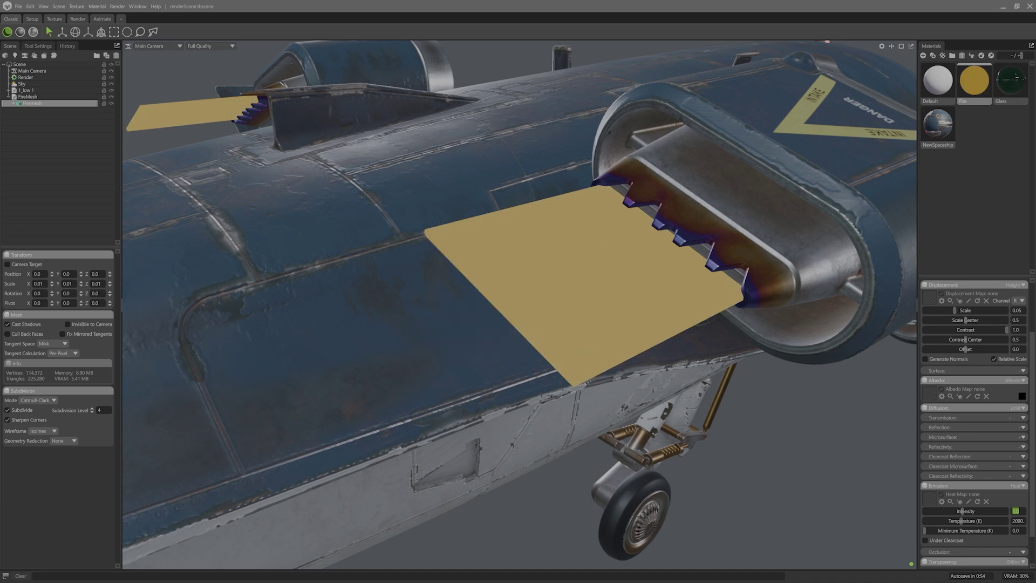
text(50)
key(Return)
click(1018, 520)
text(1200)
key(Return)
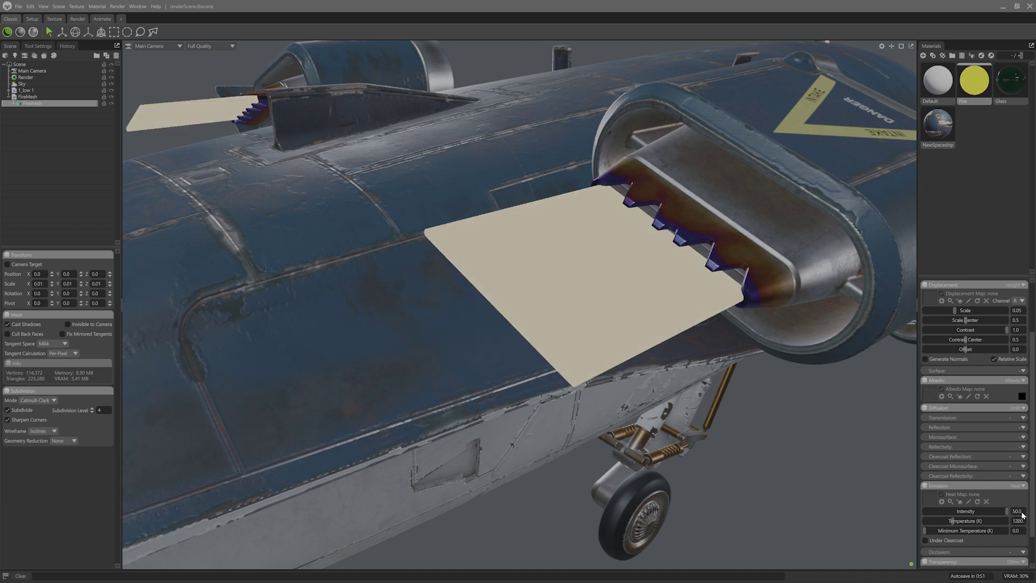
scroll(1023, 515, up, 4)
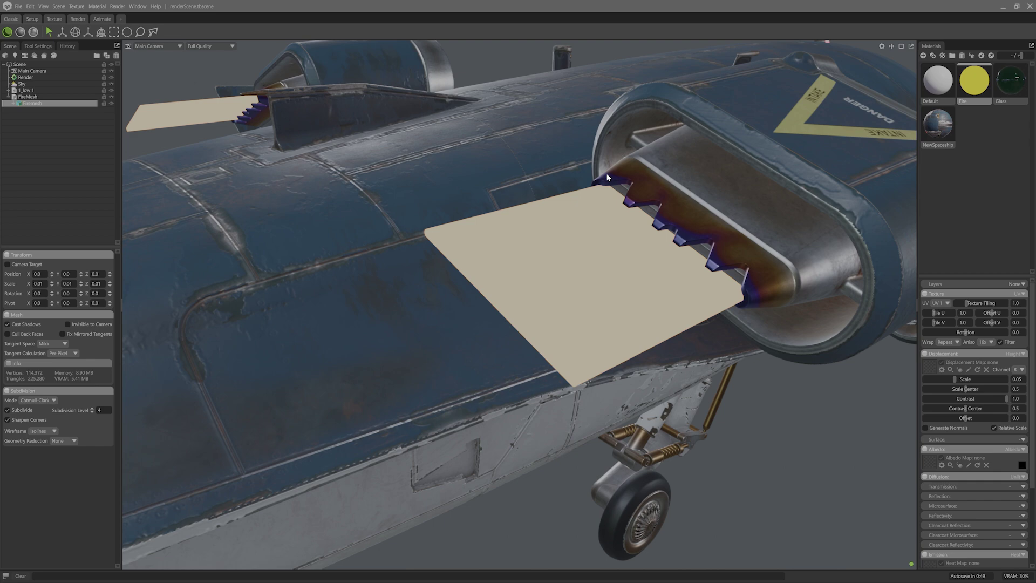
click(1019, 285)
- Enable material layers on Fire and add a layer named Flames
click(953, 295)
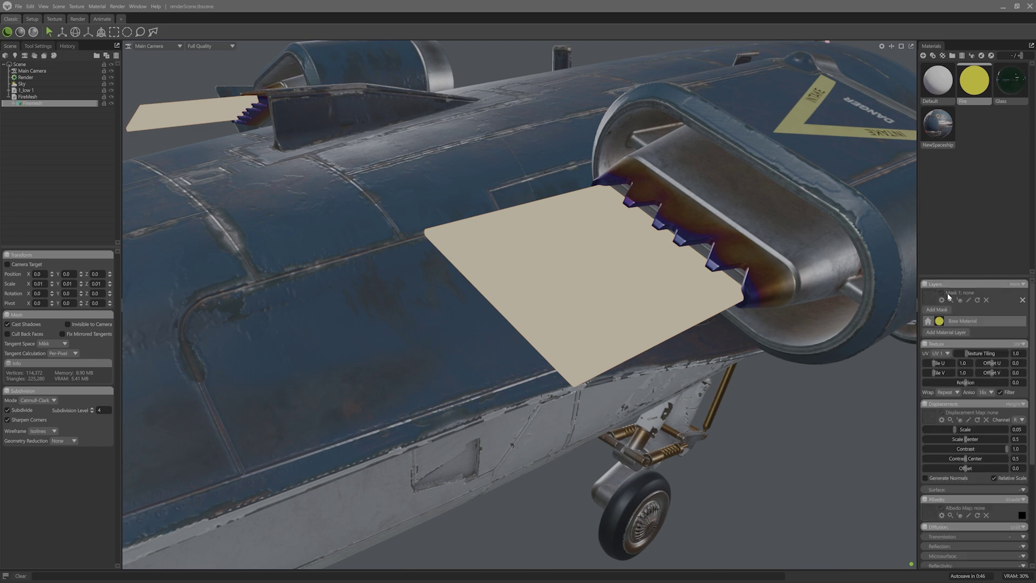
click(957, 331)
double_click(960, 320)
text(Fi)
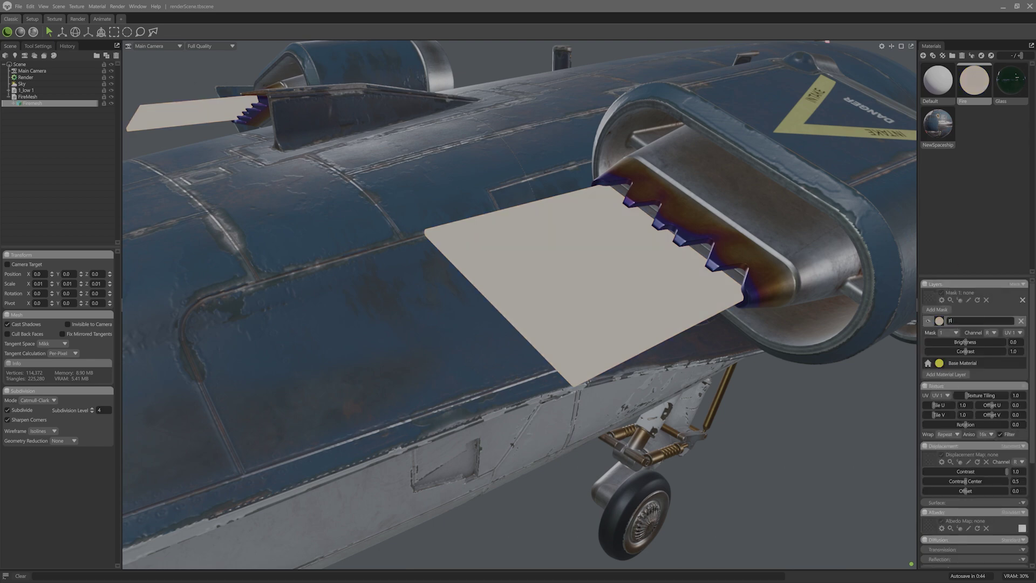
key(Return)
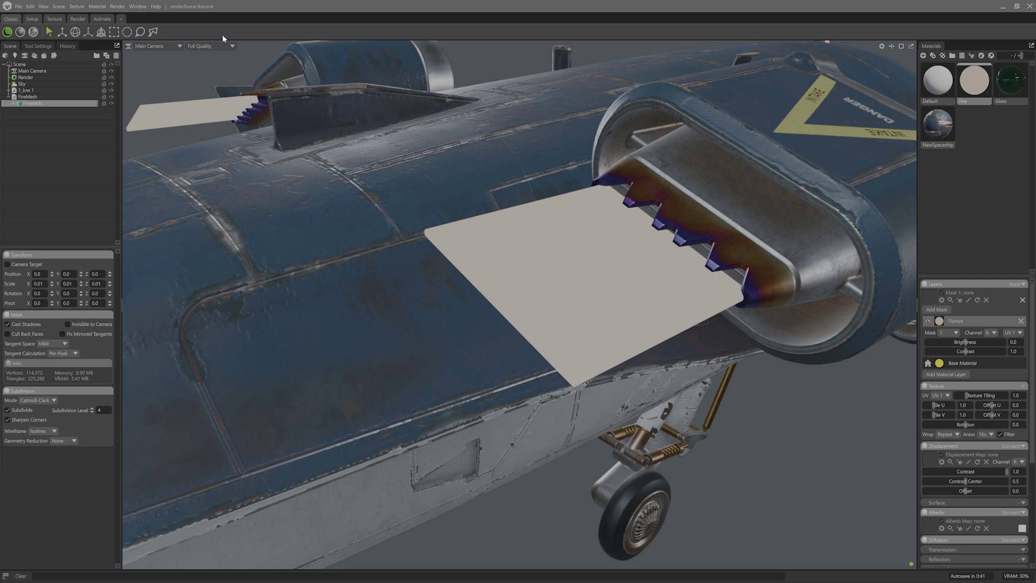
- From the Library, assign the Crinkles texture to the Displacement and Heat Map slots
click(137, 6)
click(150, 39)
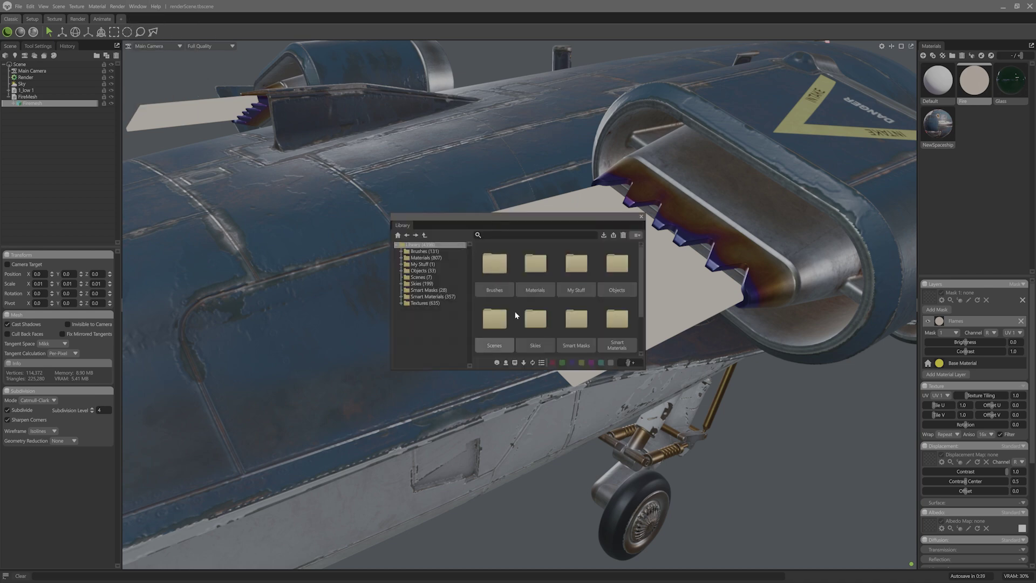
double_click(515, 316)
drag(496, 264, 929, 463)
scroll(1006, 487, down, 3)
drag(496, 265, 931, 531)
- Set the layer's emission intensity to 50 and temperature to 1500 K
click(1017, 546)
text(50)
key(Return)
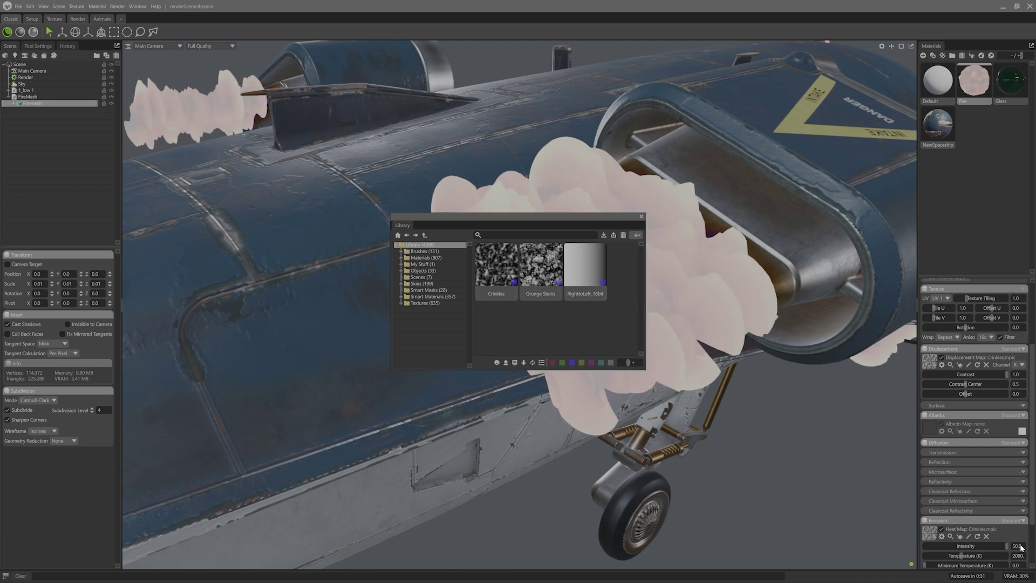
key(Tab)
text(1500)
key(Return)
- Assign Grunge Stains as the alpha map reading channel R, and dock the Library at the bottom
scroll(1020, 558, down, 2)
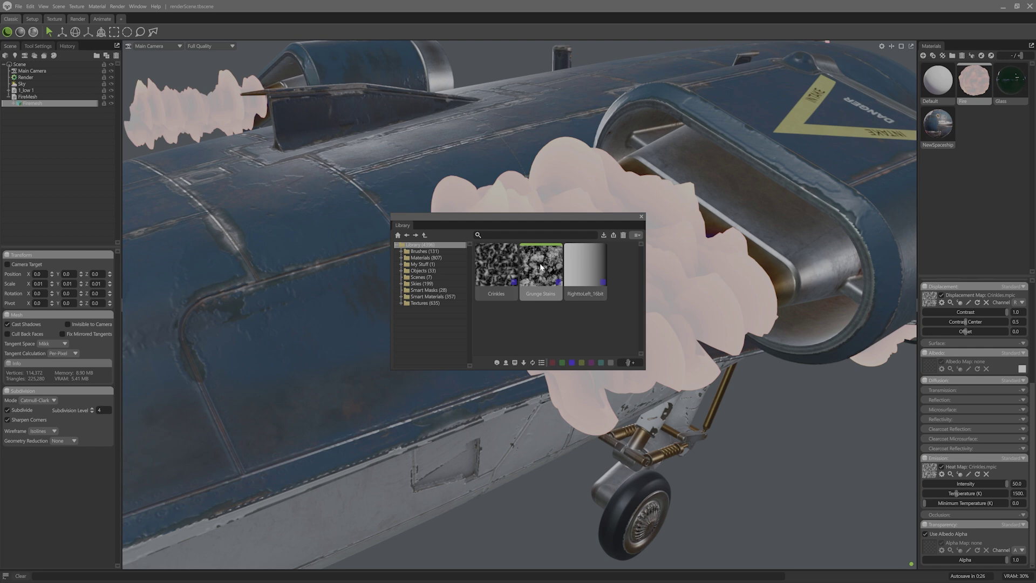
drag(542, 264, 928, 547)
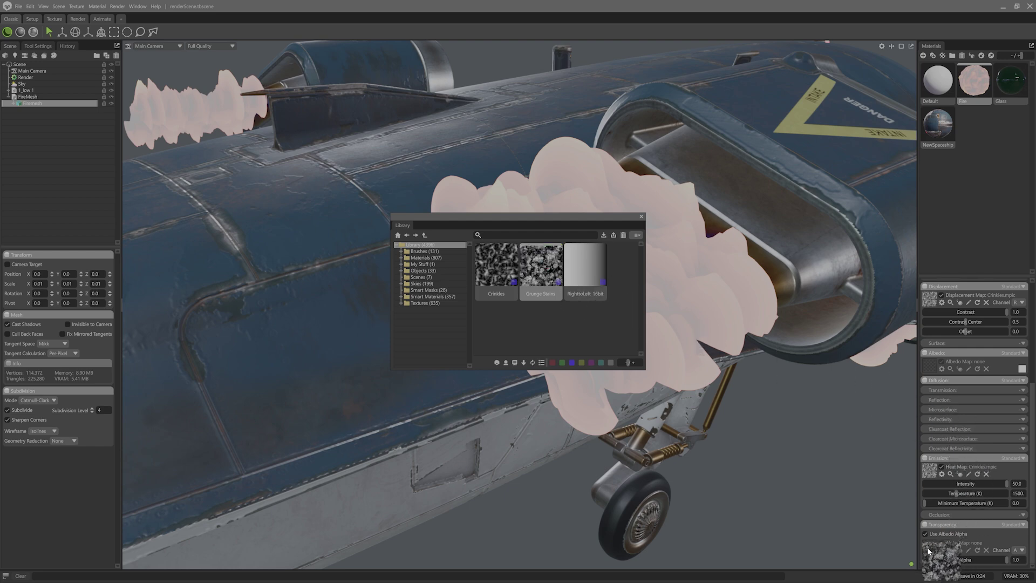
click(1018, 550)
click(1022, 521)
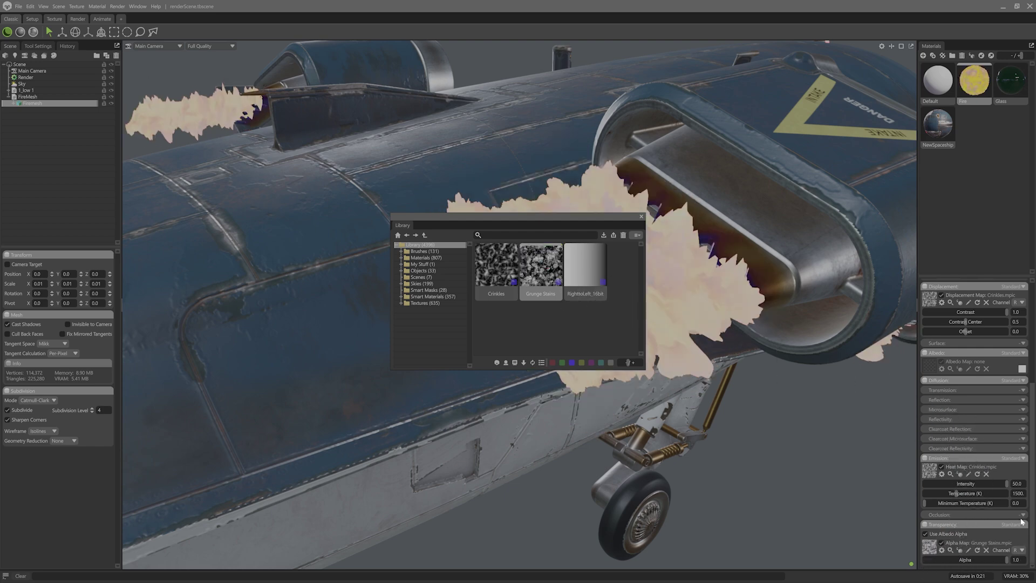
drag(597, 224, 631, 570)
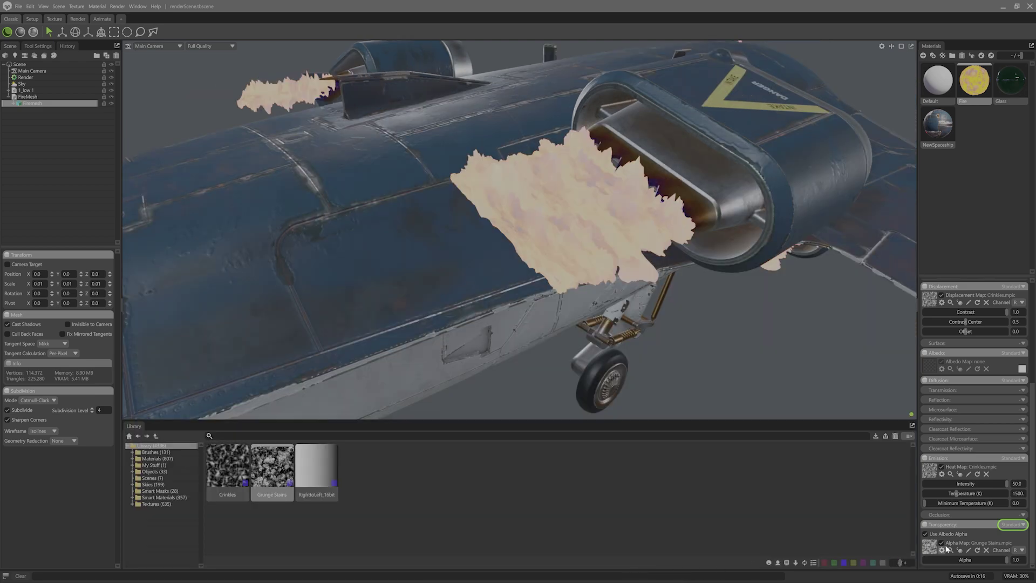
- Set the transparency blend mode to Multiply after comparing with Standard
click(1015, 525)
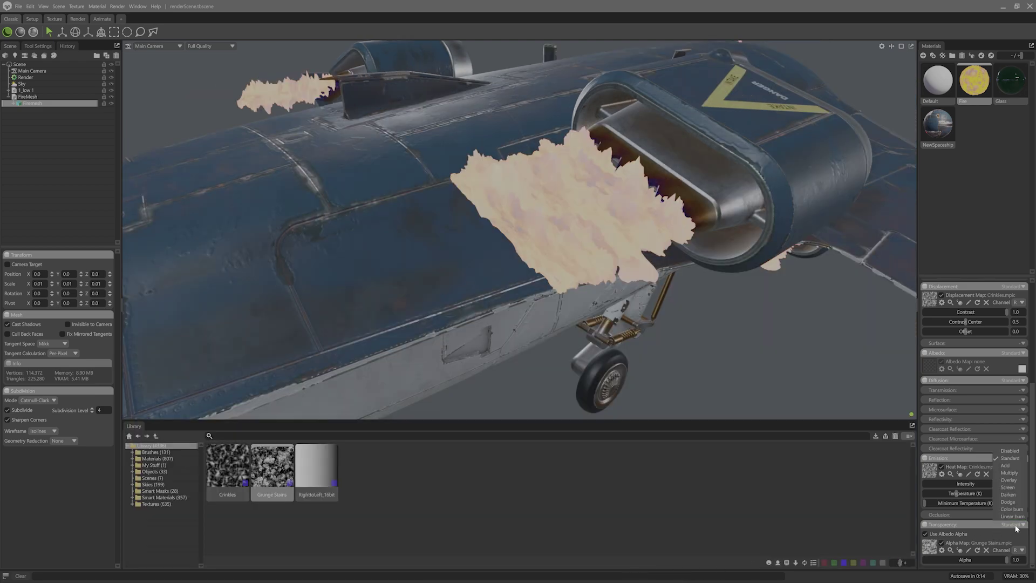
click(1015, 474)
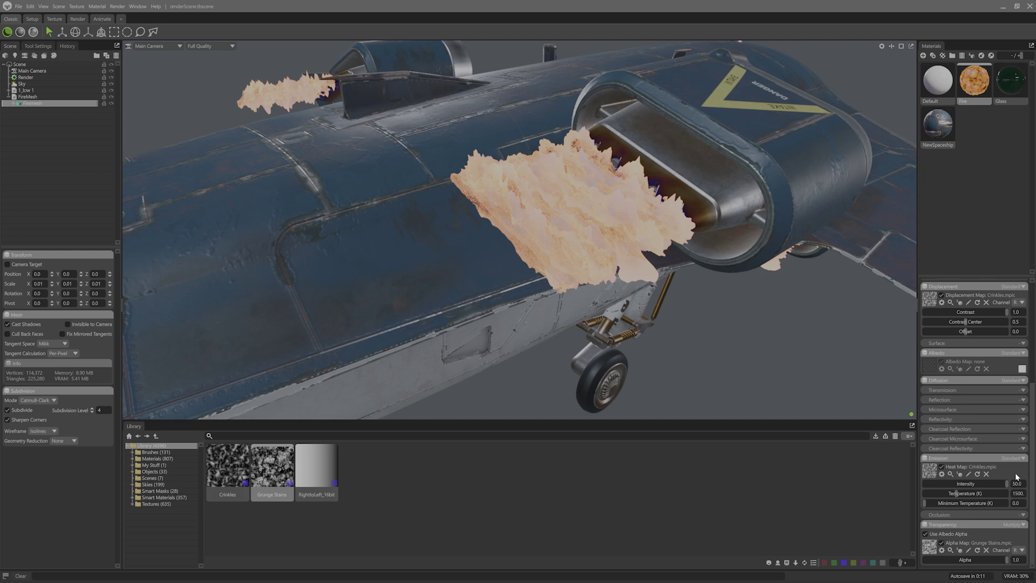
click(1016, 524)
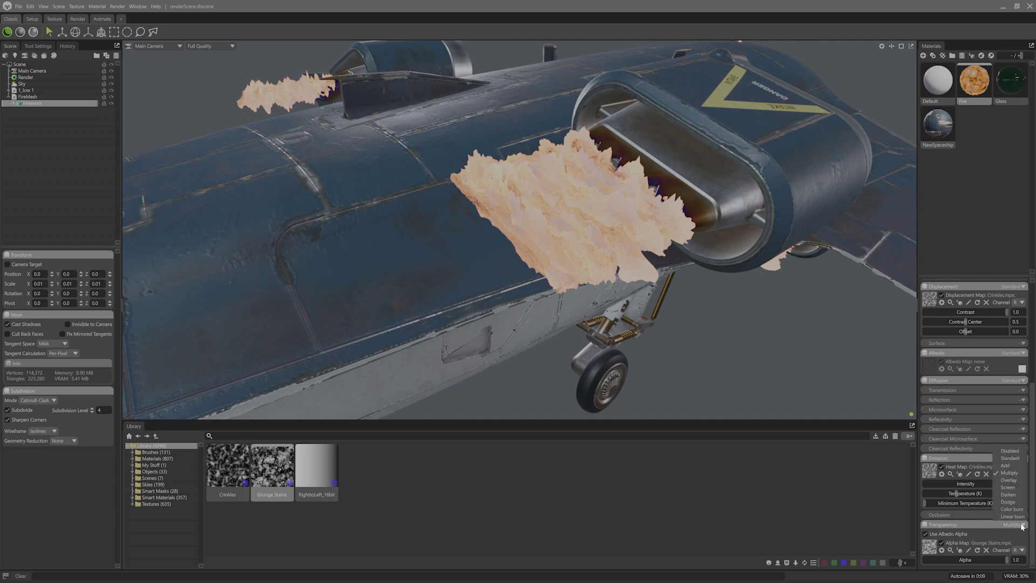
click(1015, 459)
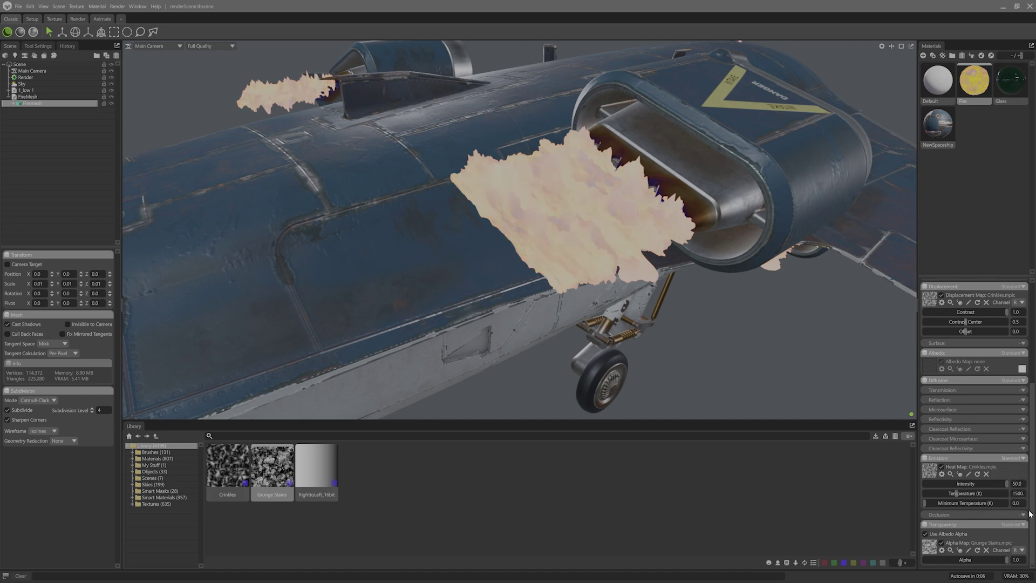
click(1016, 525)
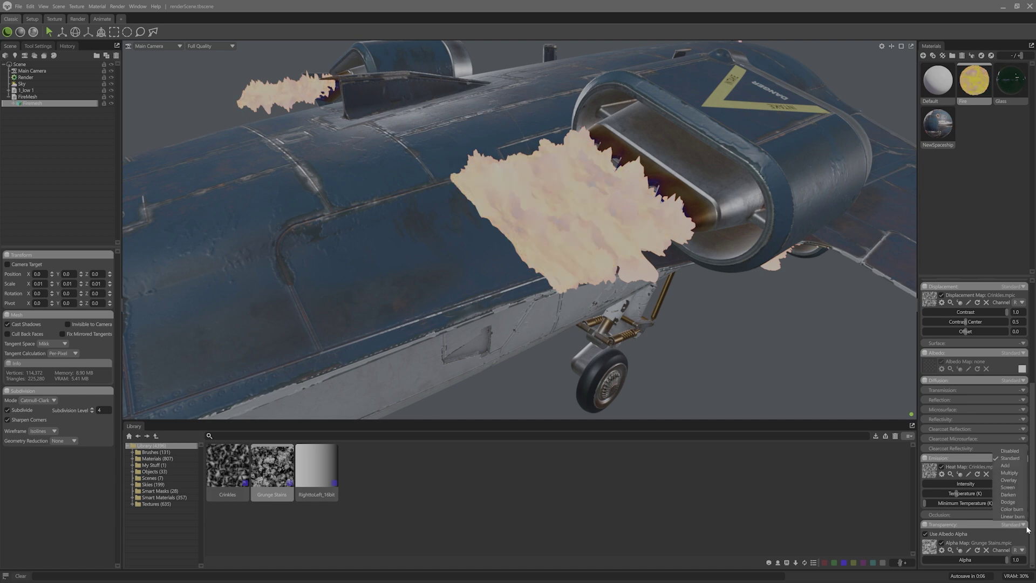
click(1021, 474)
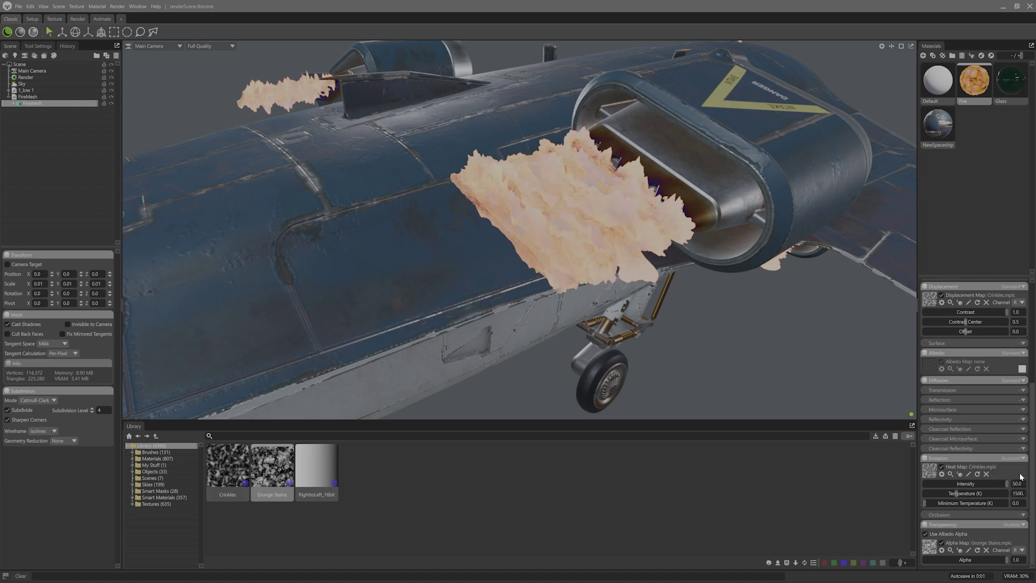
drag(644, 369, 742, 260)
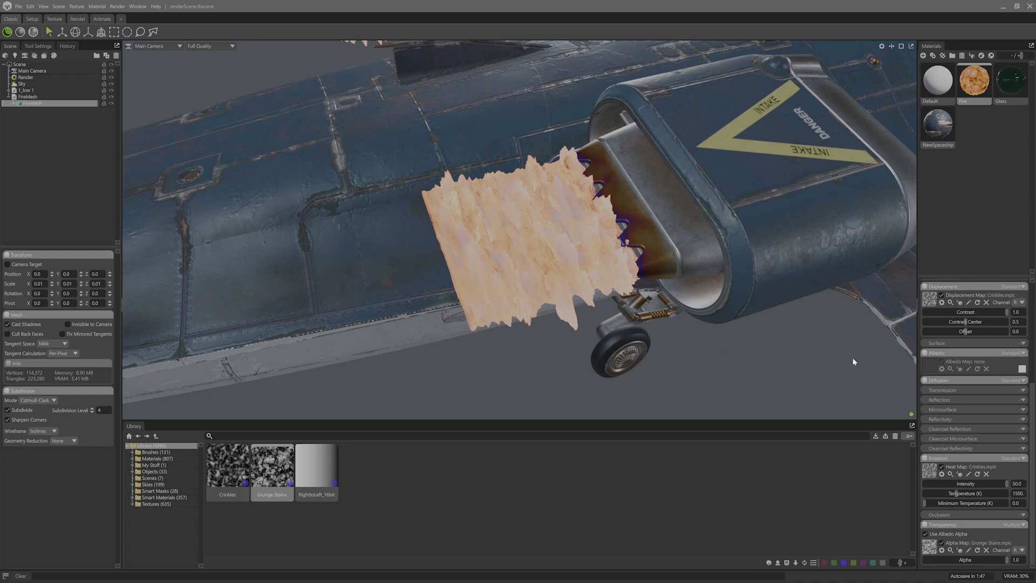
- Enter Tile U 0.07 and Tile V 1.1 in the Flames layer's Texture section
scroll(967, 363, up, 4)
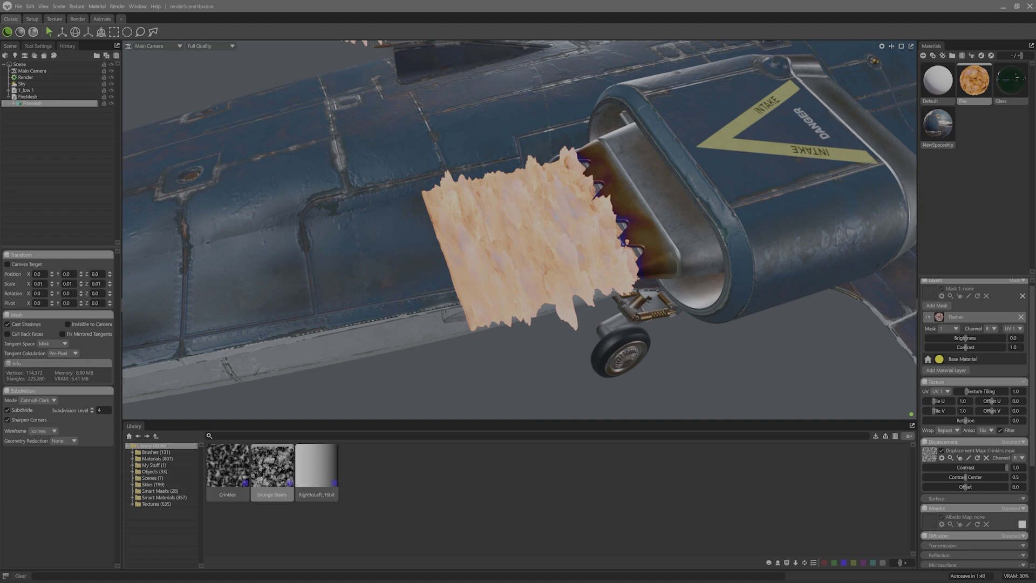
click(963, 401)
text(0)
key(Return)
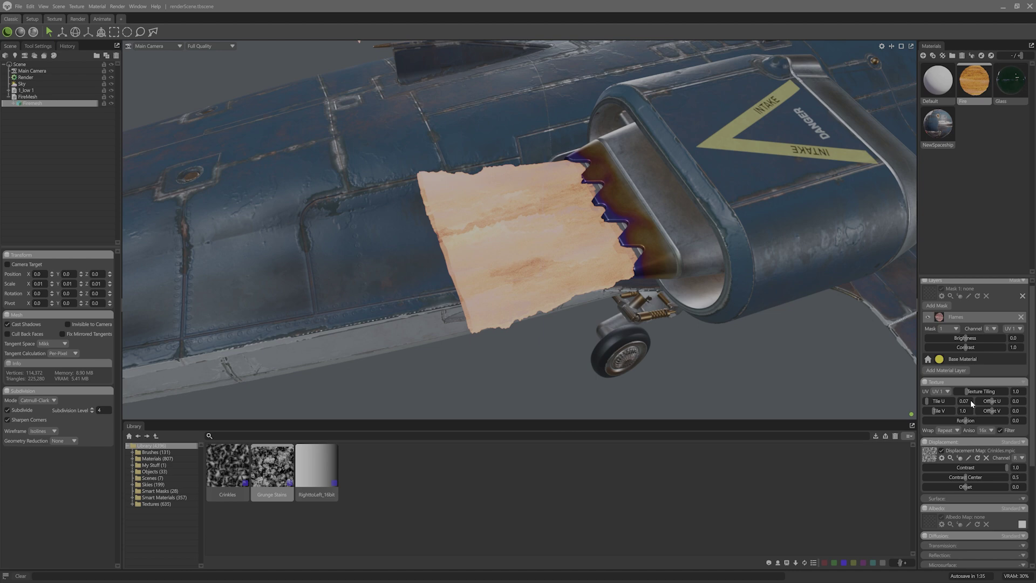
key(Tab)
text(1.1)
key(Return)
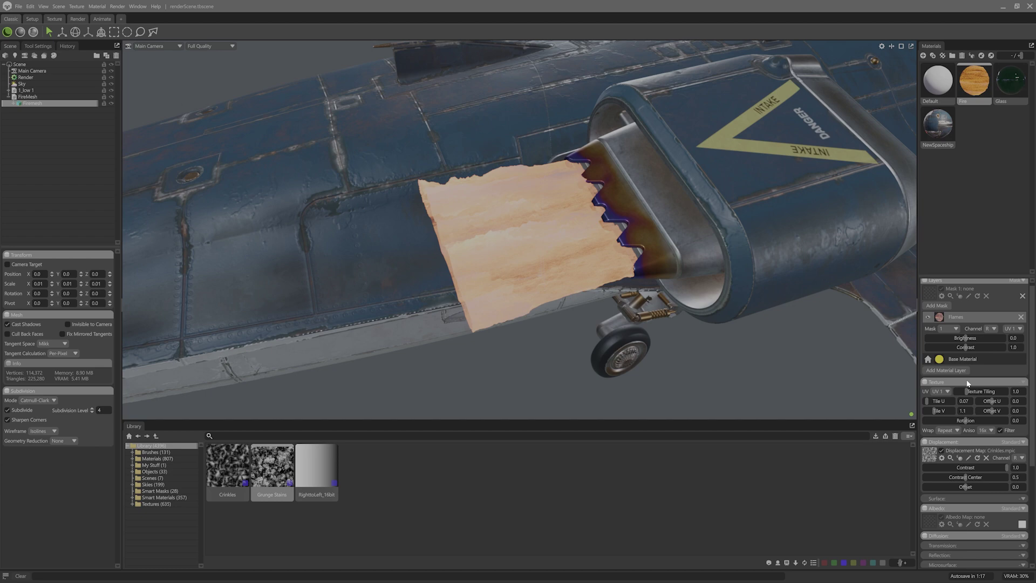
- Add a new material layer above Flames and name it 'Blend'
click(953, 370)
double_click(969, 318)
text(Bl)
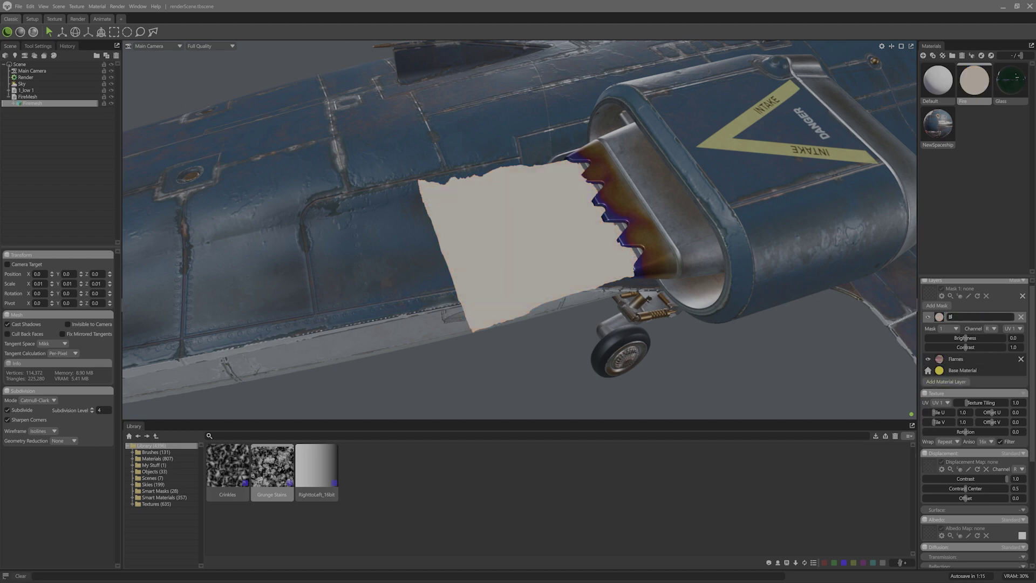
text(end)
key(Return)
- Turn off Albedo and Diffusion on the Fire material layer
click(1014, 519)
click(1010, 463)
scroll(1015, 498, down, 3)
scroll(1015, 498, down, 2)
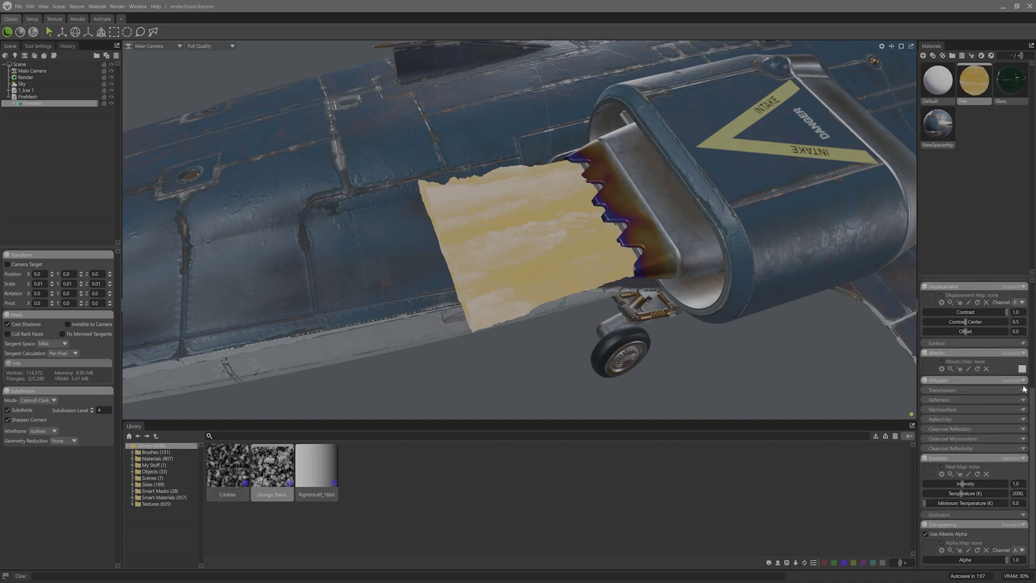
click(1022, 381)
click(1020, 389)
- Use RighttoLeft_16bit as emission heat map and alpha map, with intensity 50 and 1800 K
drag(316, 467, 929, 471)
drag(317, 472, 933, 552)
click(1016, 484)
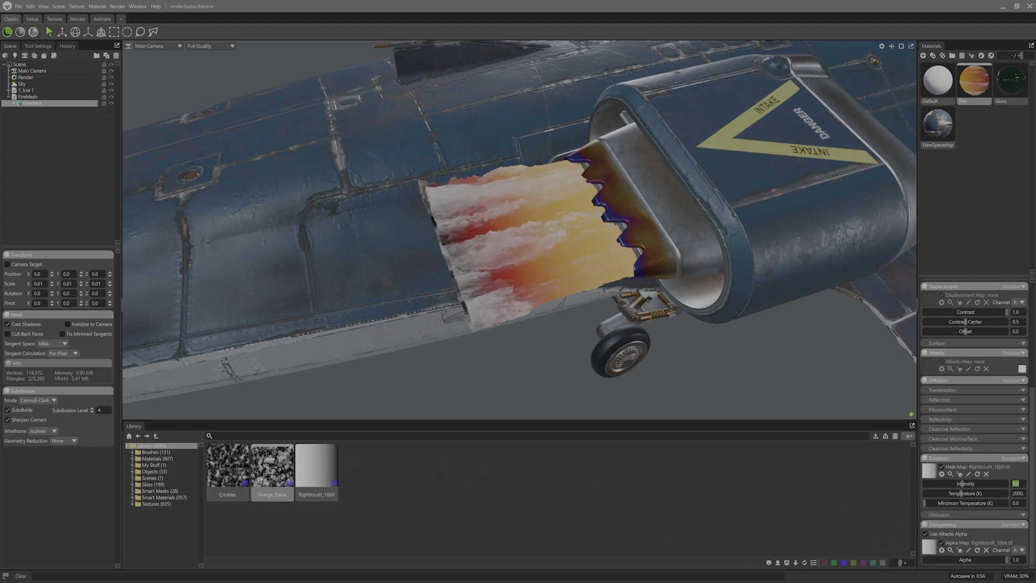
text(50)
key(Tab)
text(1800)
key(Return)
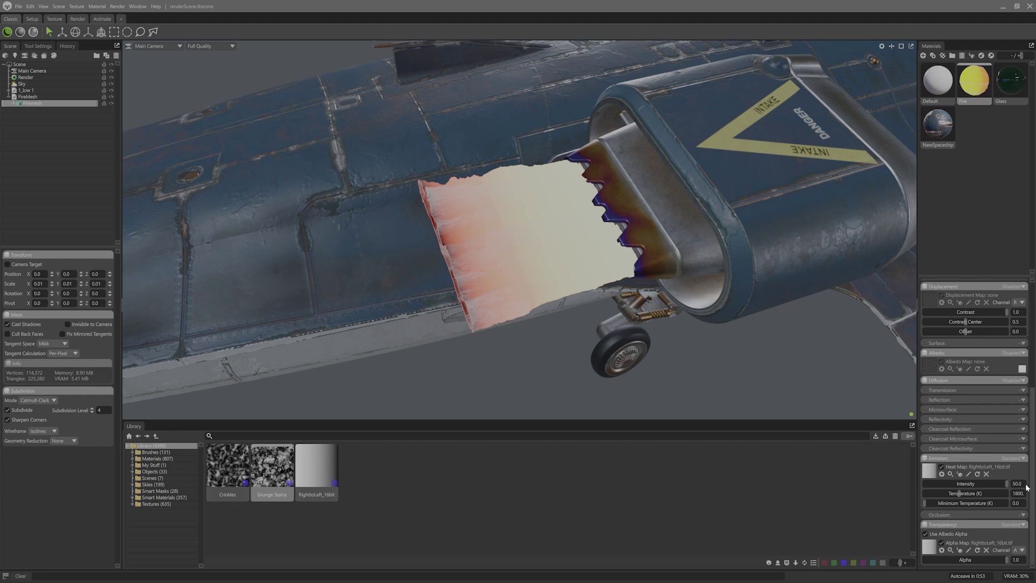
- Take the alpha from channel R and set transparency to Linear burn
click(1021, 550)
click(1027, 521)
click(1025, 524)
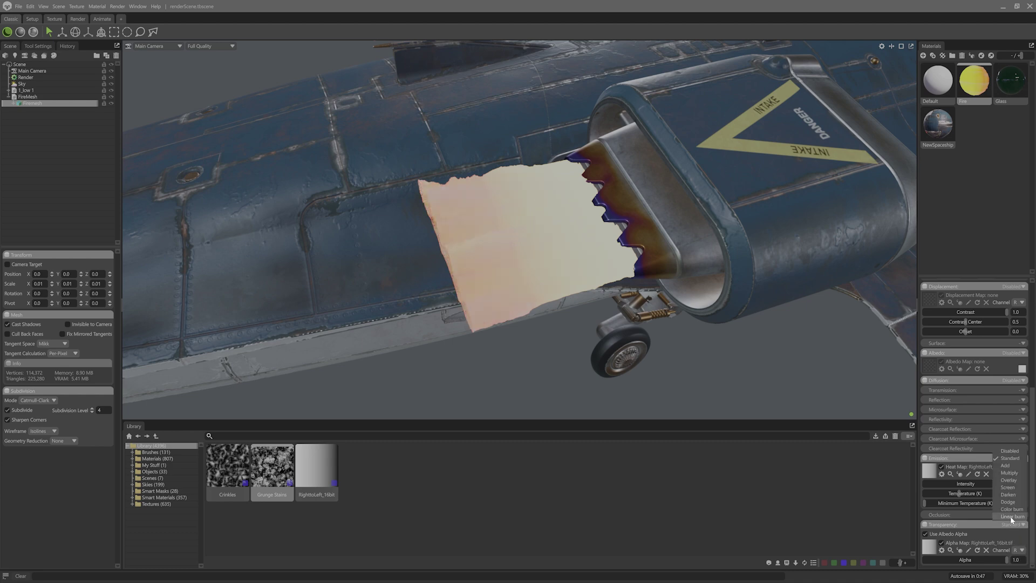
click(1012, 517)
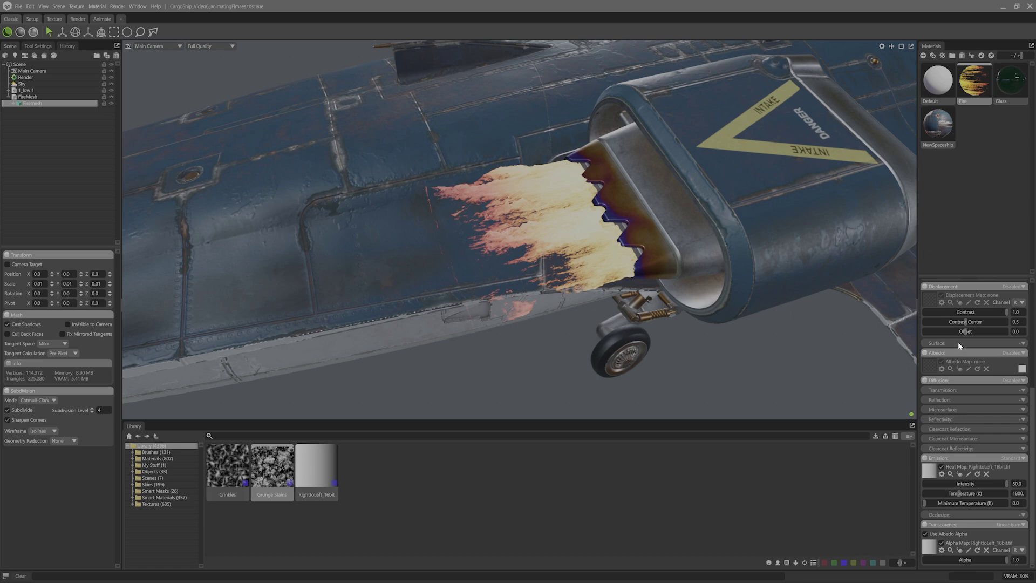
- Select the Fire material's Flames layer and switch to the Animate workspace with a larger keyframe panel
click(986, 91)
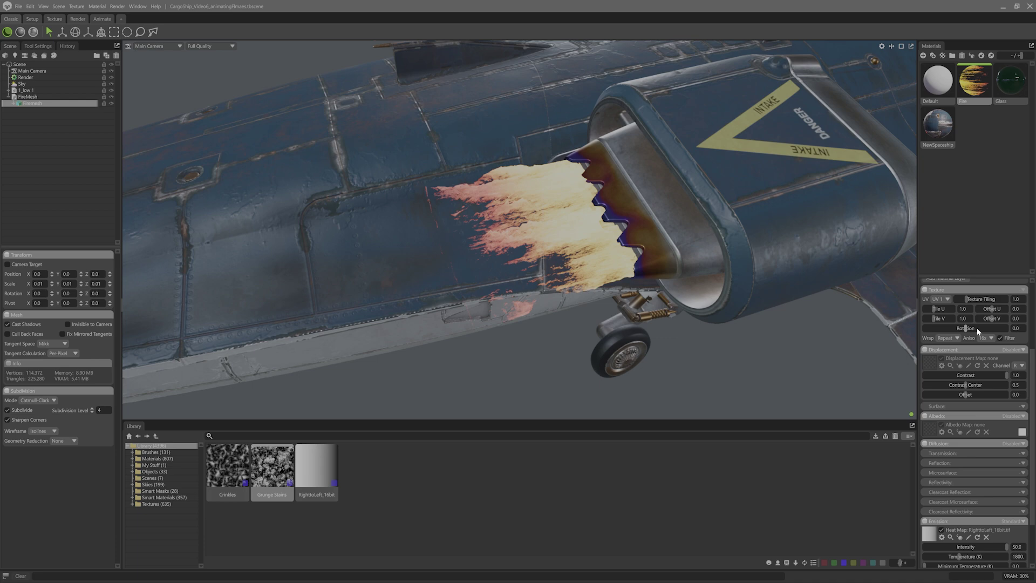
scroll(977, 331, up, 3)
click(939, 331)
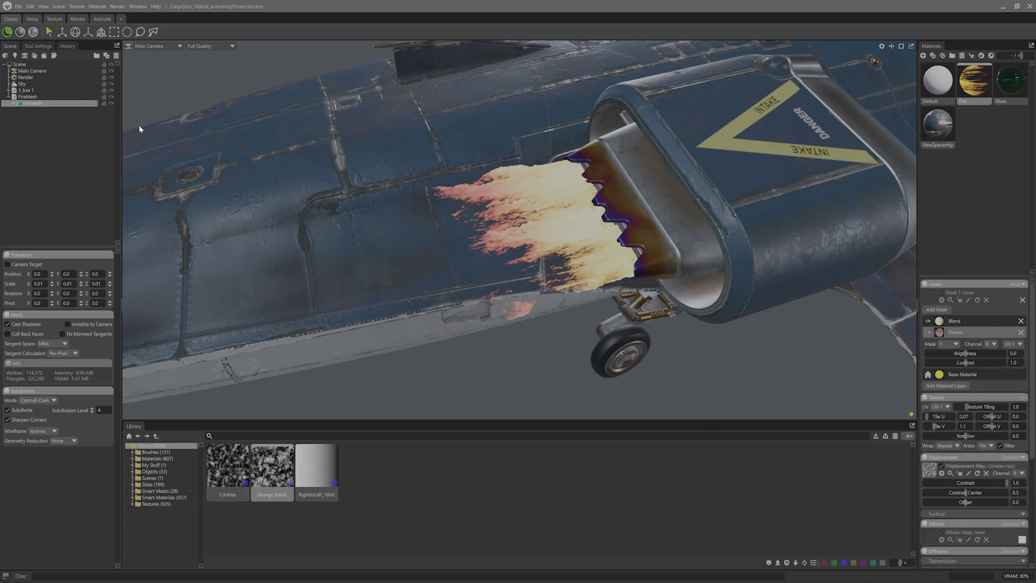
click(102, 19)
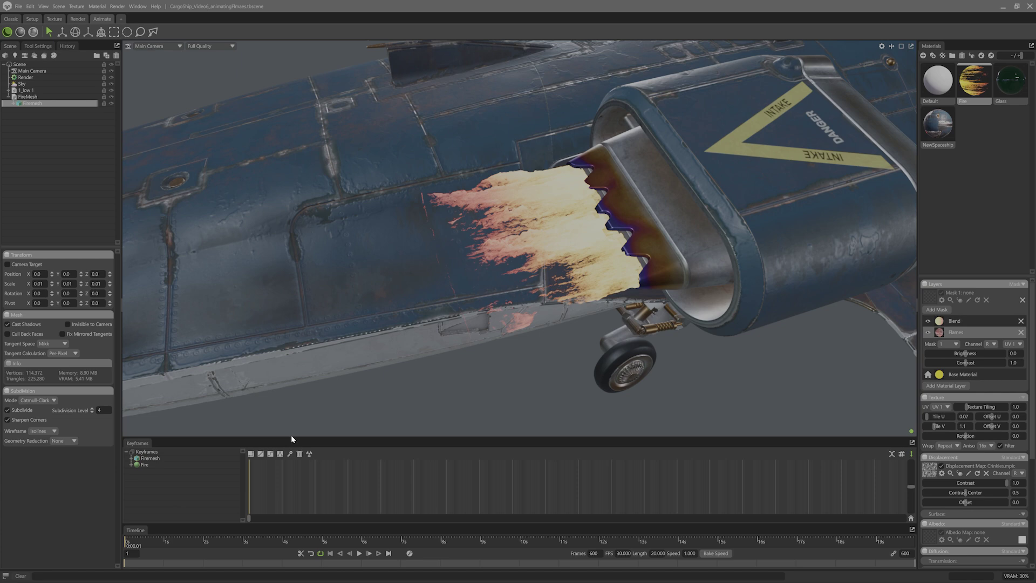
drag(292, 439, 287, 423)
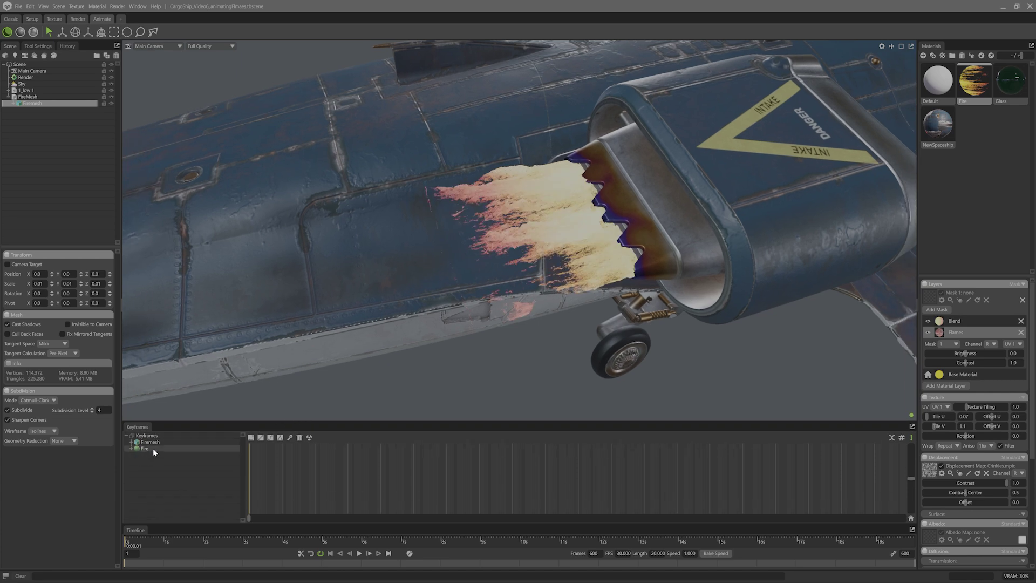
- Expand Fire > Flames > UV, show Offset U and Offset V tracks, and move the playhead to the end
click(132, 449)
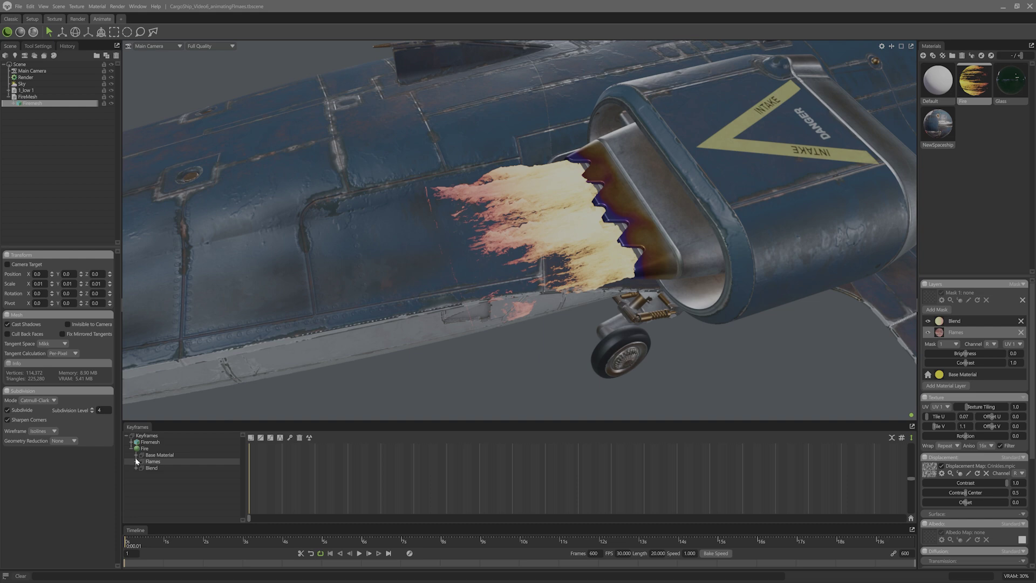
click(135, 461)
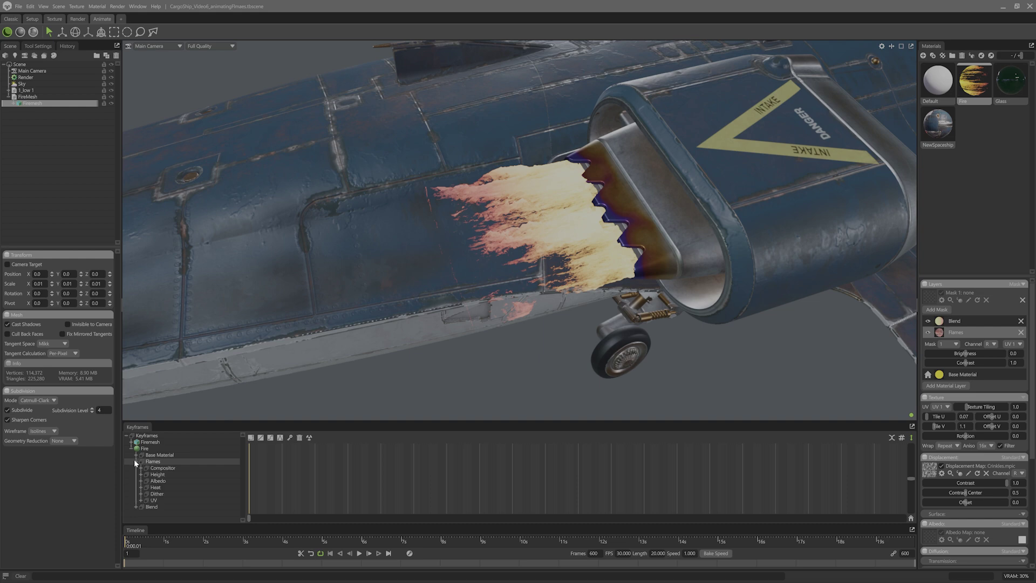
click(142, 501)
scroll(171, 478, down, 2)
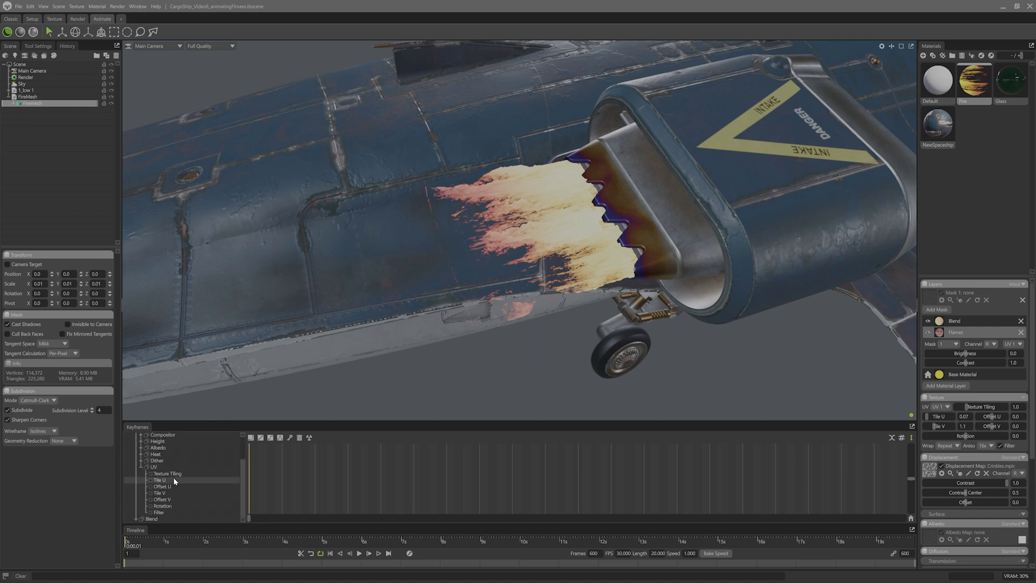
click(172, 485)
ctrl+click(176, 500)
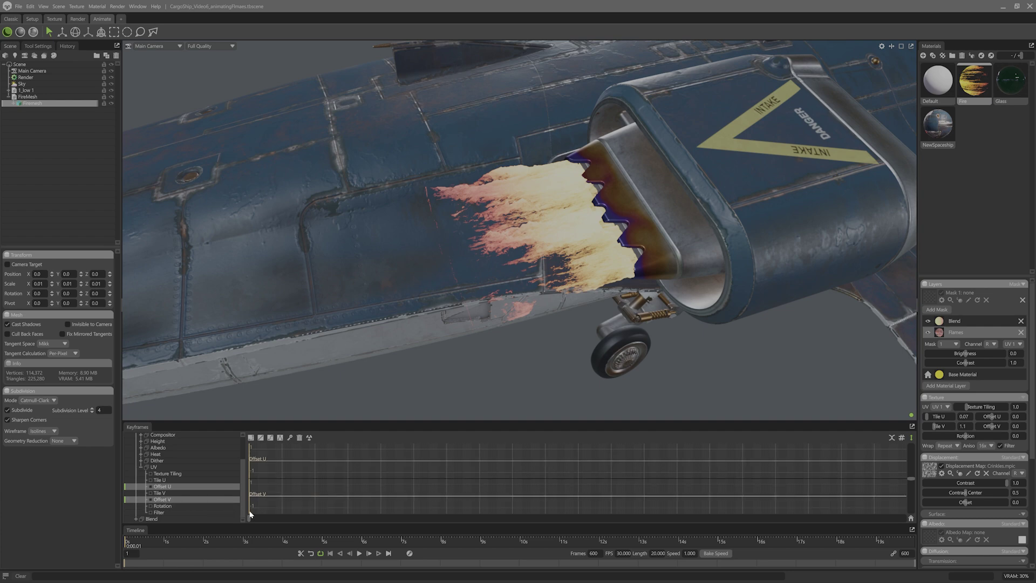
click(290, 438)
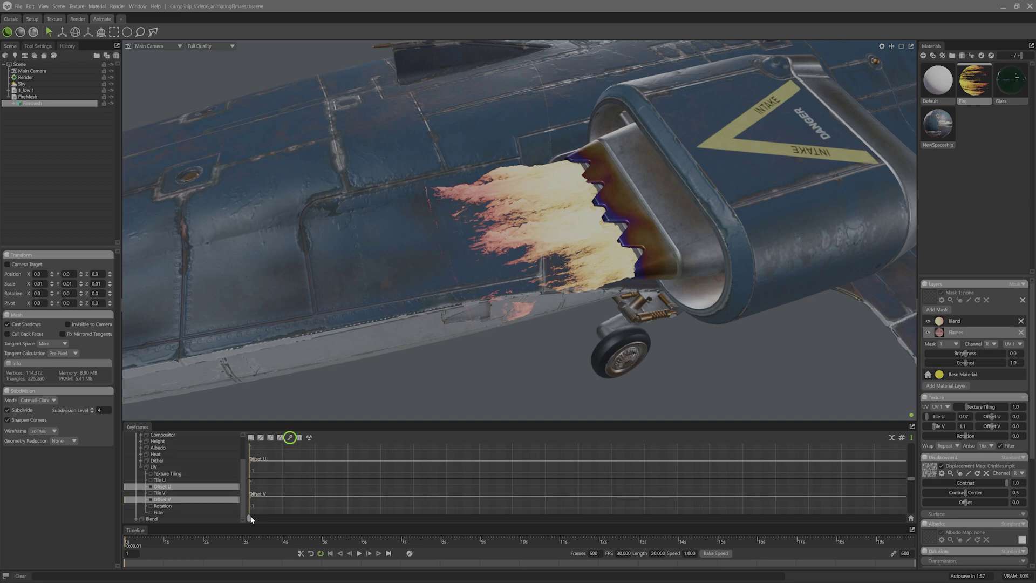
drag(248, 517, 906, 510)
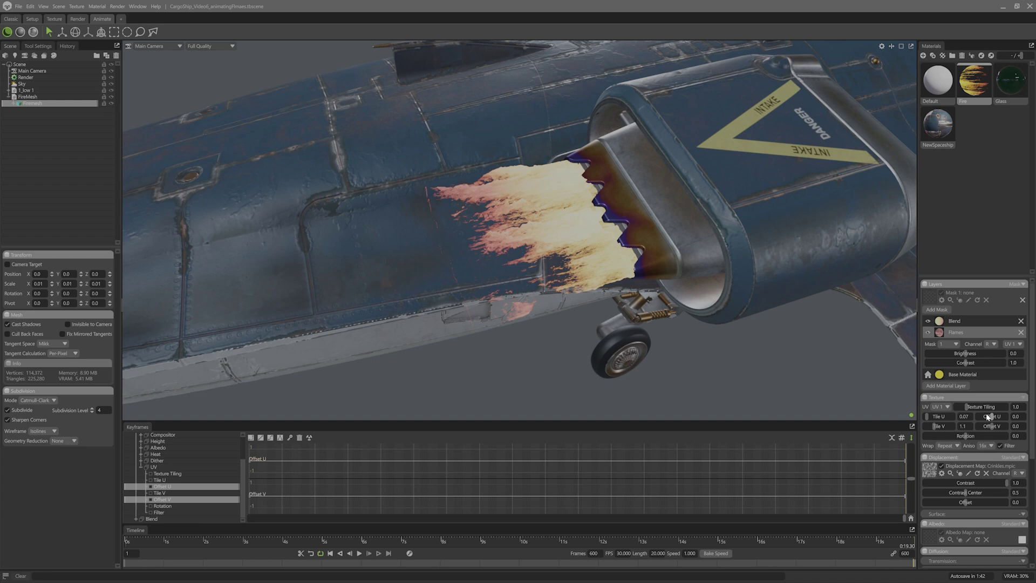
- Key Offset U and V to -2 at the last frame with linear interpolation, and preview
click(1017, 417)
text(-2)
key(Tab)
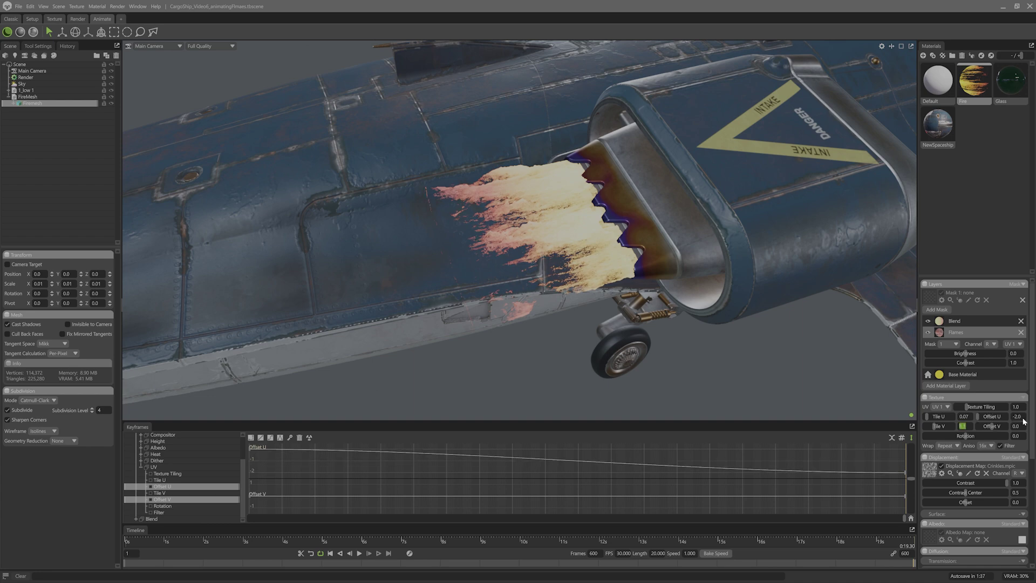
text(-2)
key(Return)
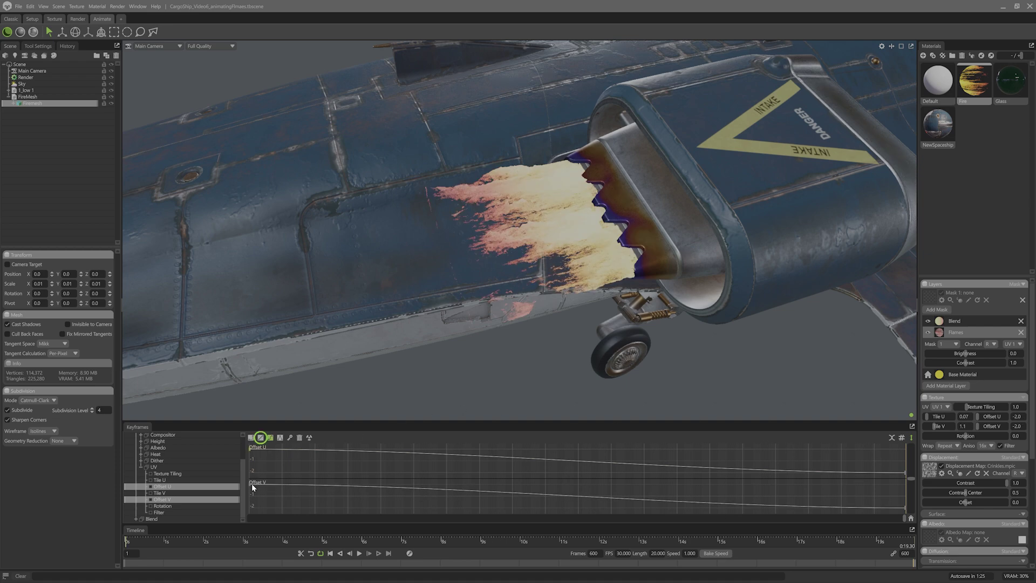
click(261, 438)
click(359, 553)
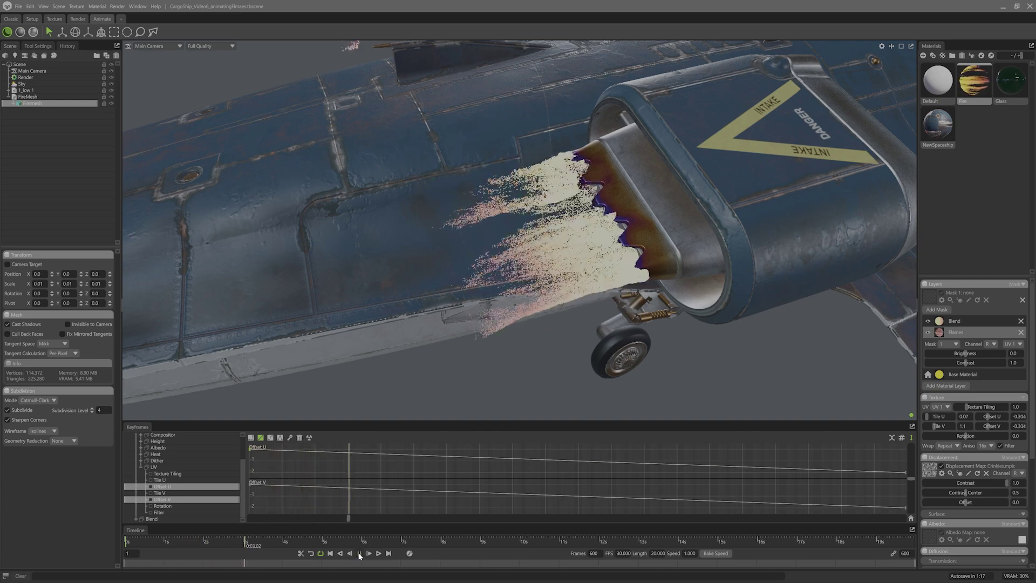
click(359, 554)
- Change the end keys to -5 for Offset U and about -6.29 for Offset V, then replay
drag(349, 519, 906, 518)
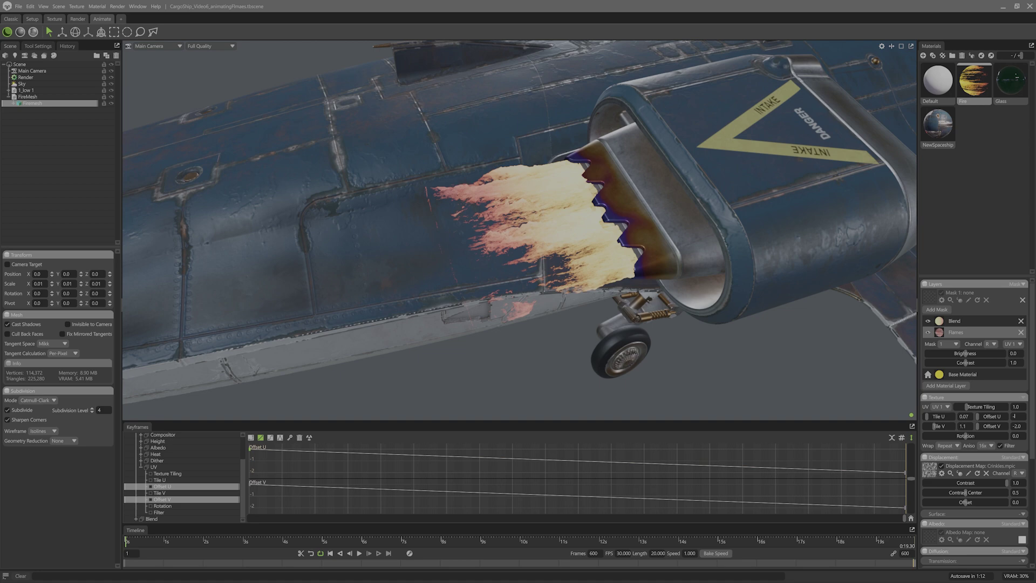
text(-5)
key(Tab)
text(-5)
key(Return)
click(905, 507)
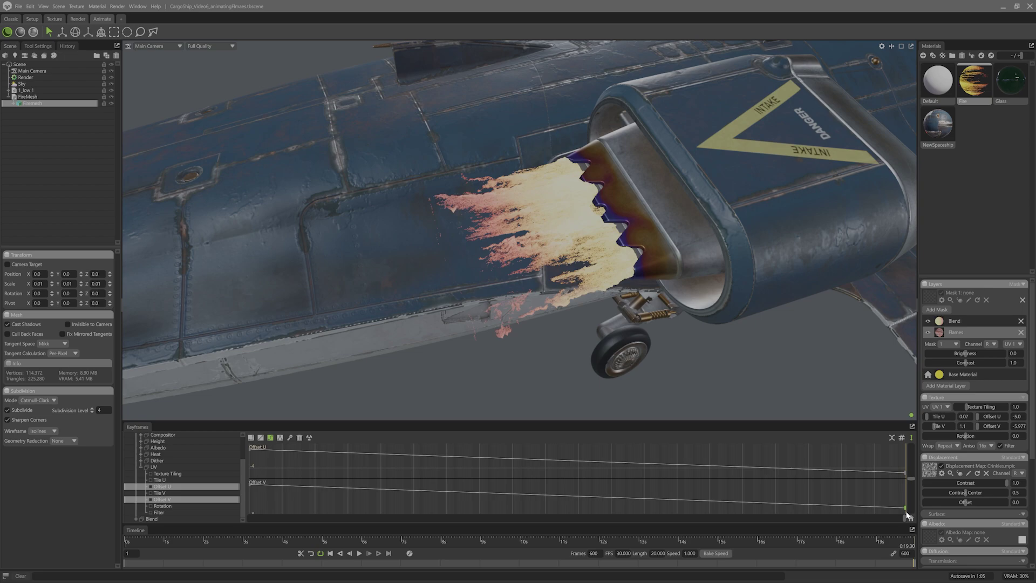
drag(907, 516, 908, 520)
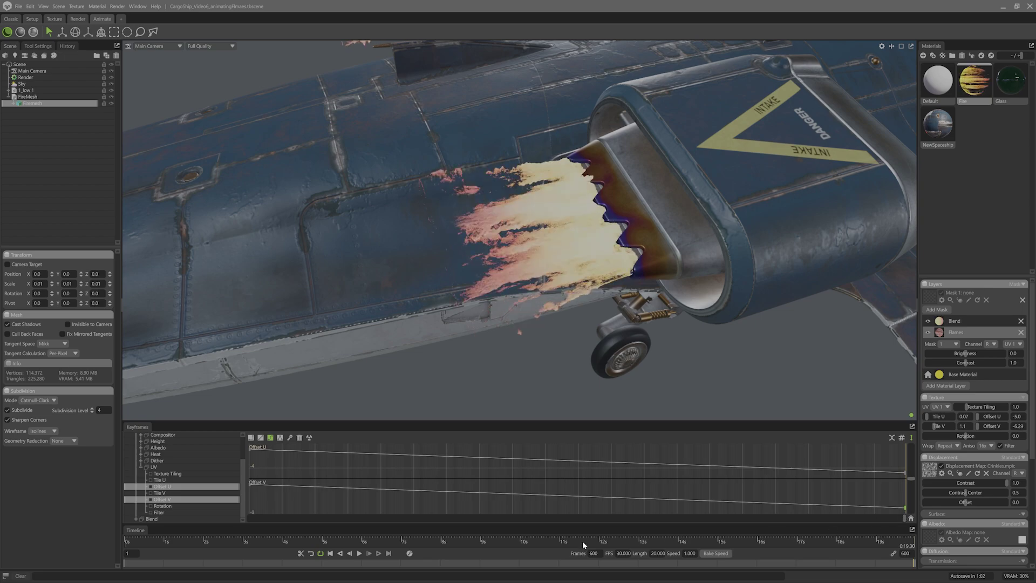
click(359, 554)
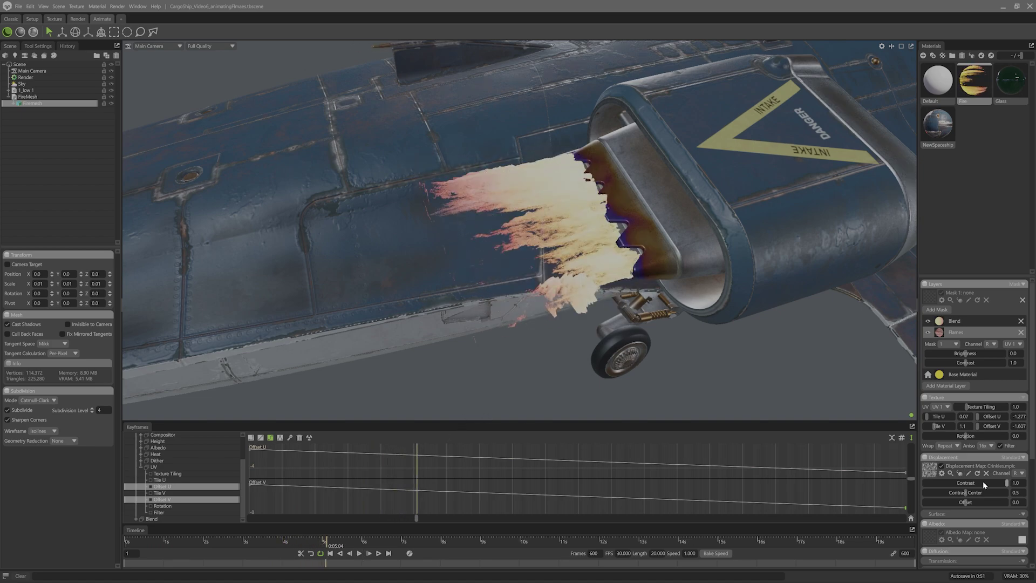
- Lower the flames' Displacement Contrast, check playback, and orbit out to see the whole ship
drag(964, 483, 937, 453)
click(966, 374)
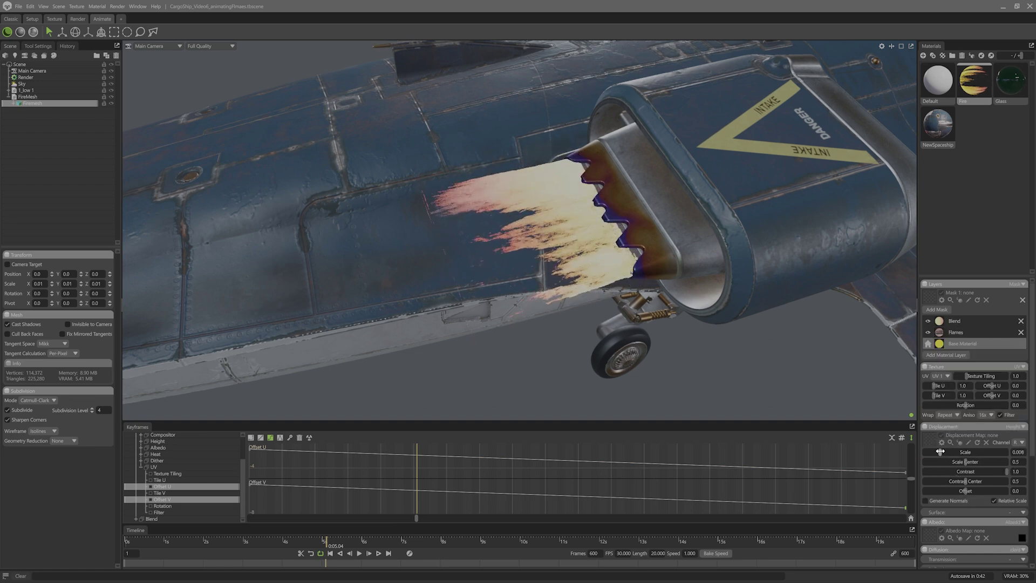
click(362, 553)
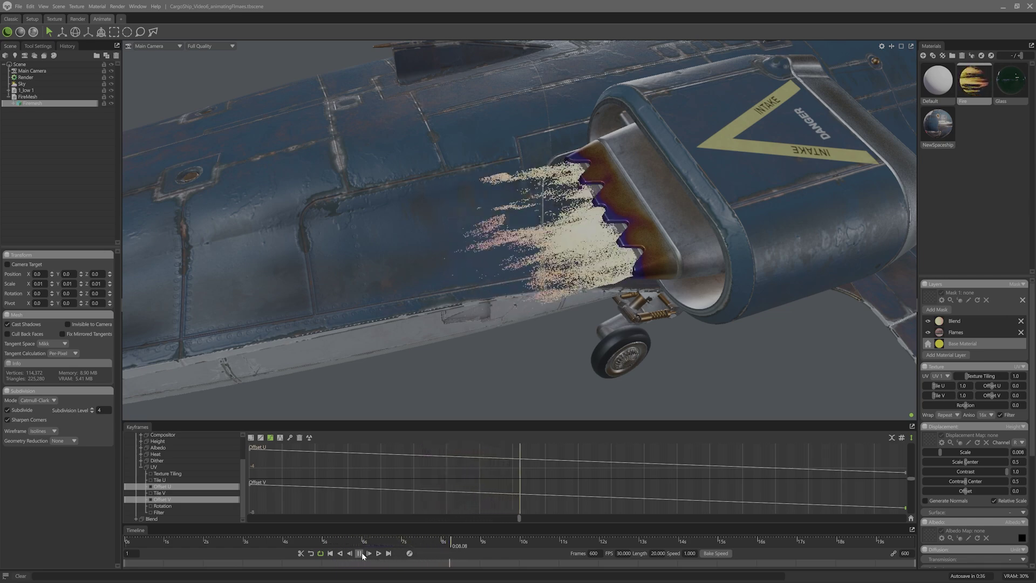
click(362, 553)
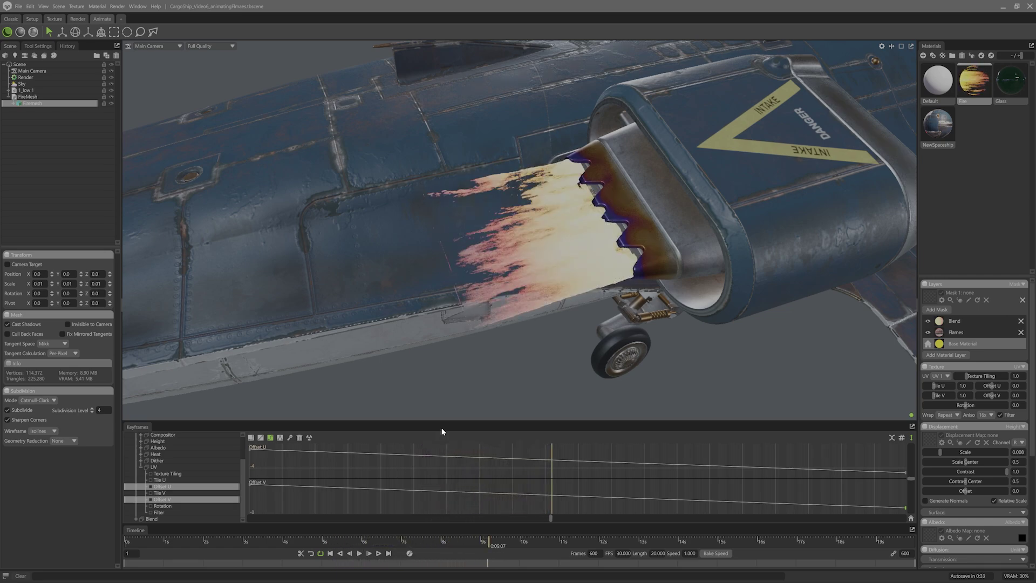
drag(493, 402, 583, 303)
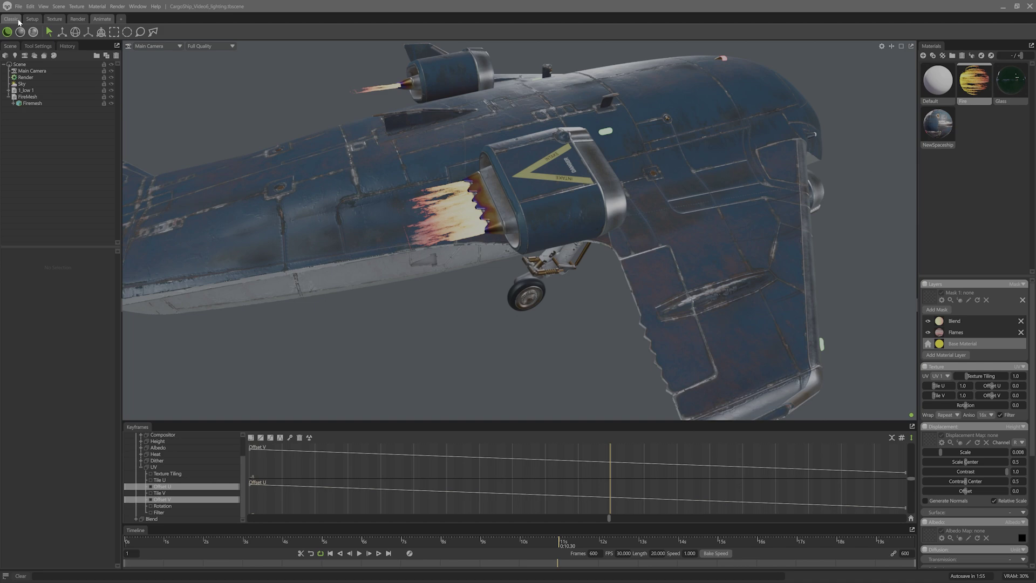
- Apply the Underpass Train sky from the sky library in the classic workspace
click(18, 19)
click(60, 84)
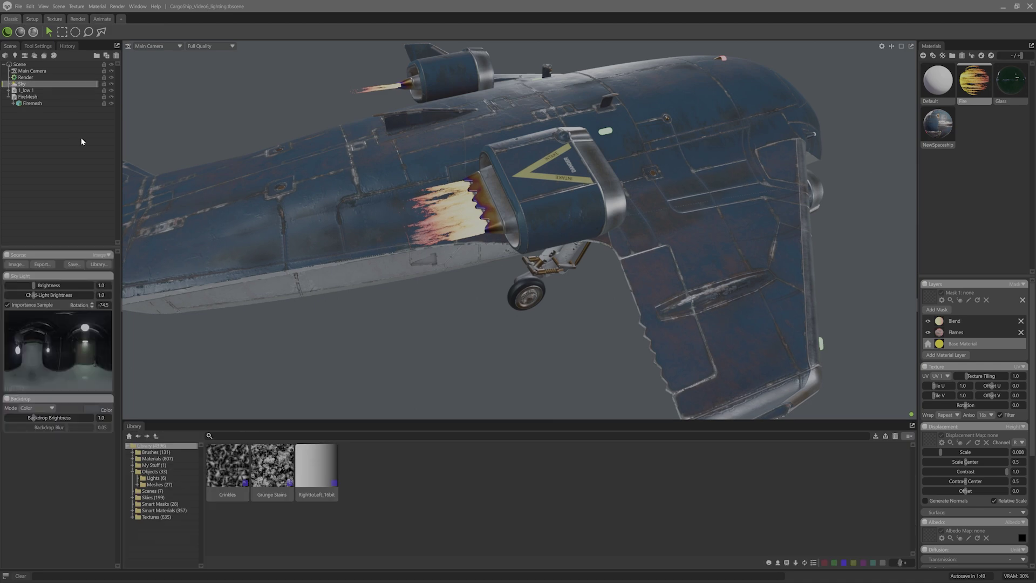
click(107, 264)
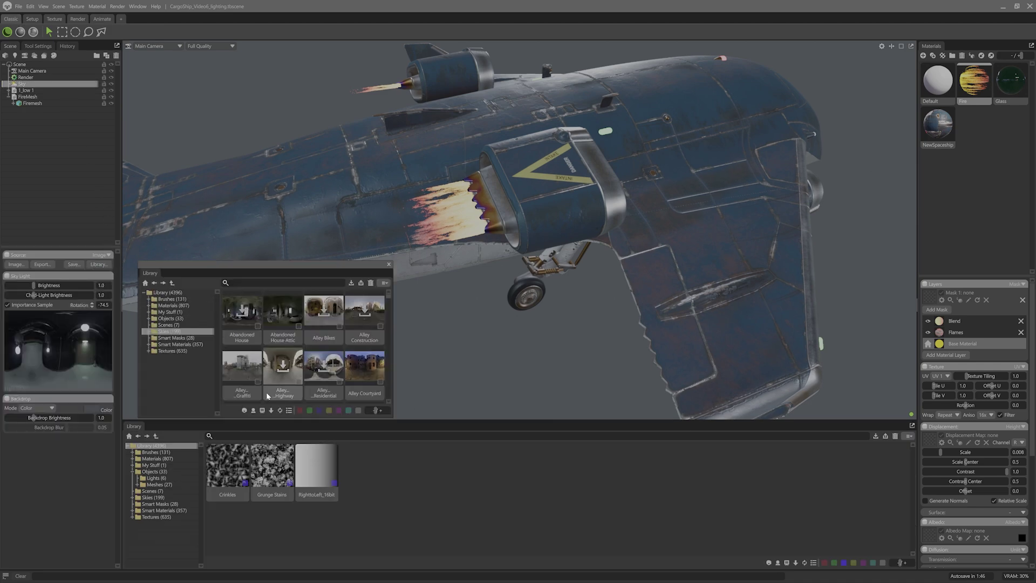
scroll(270, 378, down, 5)
scroll(279, 369, down, 2)
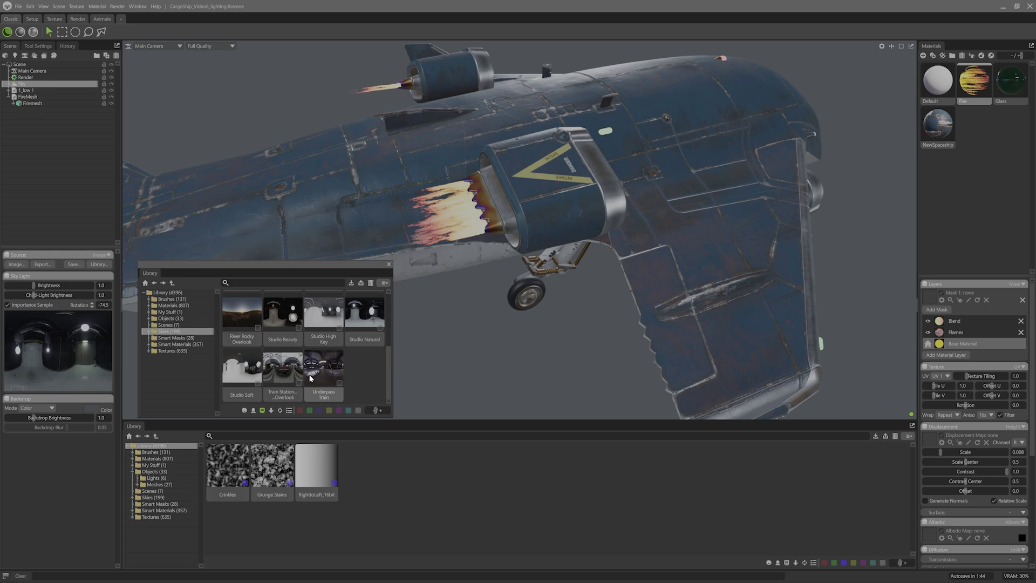
double_click(324, 367)
click(389, 264)
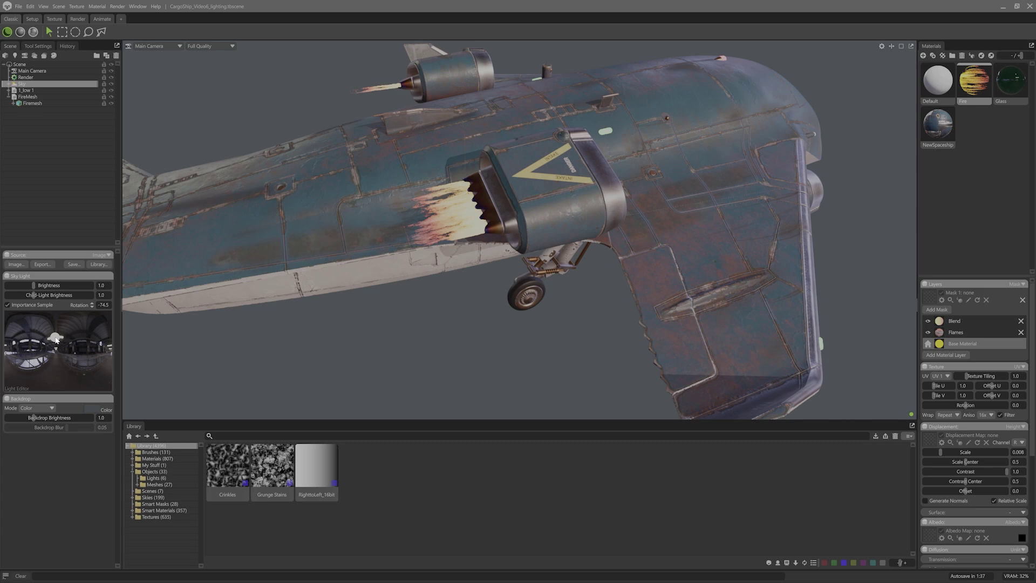
- Add a light spot in the sky panorama and orbit around the ship to check its hull lighting
click(24, 342)
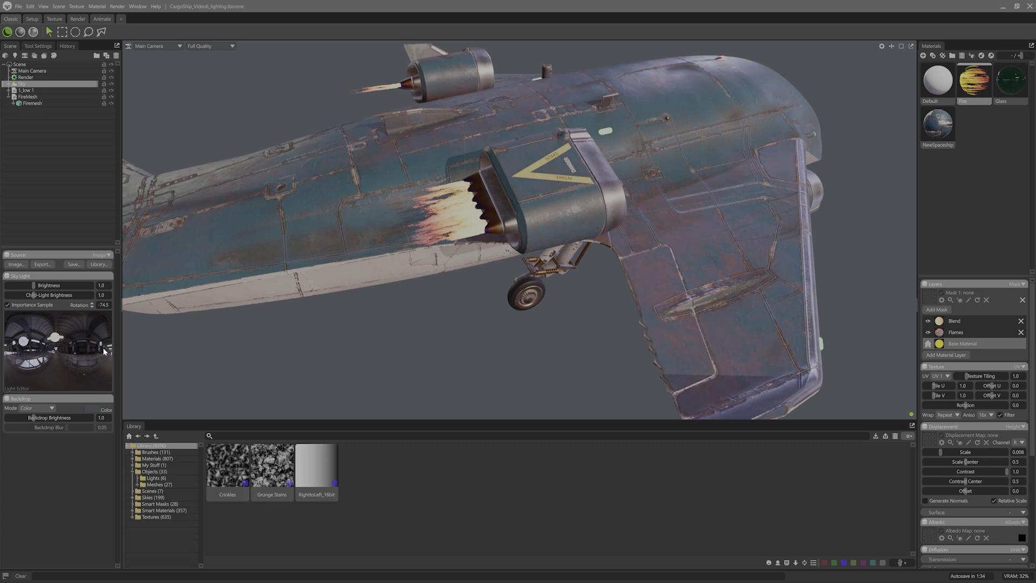
scroll(371, 328, down, 5)
drag(371, 328, 553, 271)
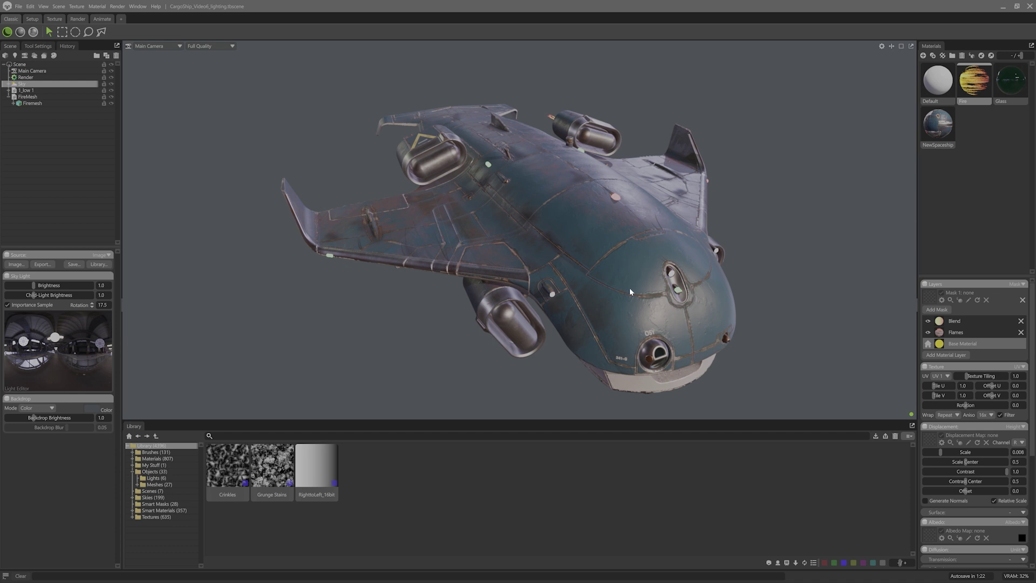
drag(617, 287, 528, 278)
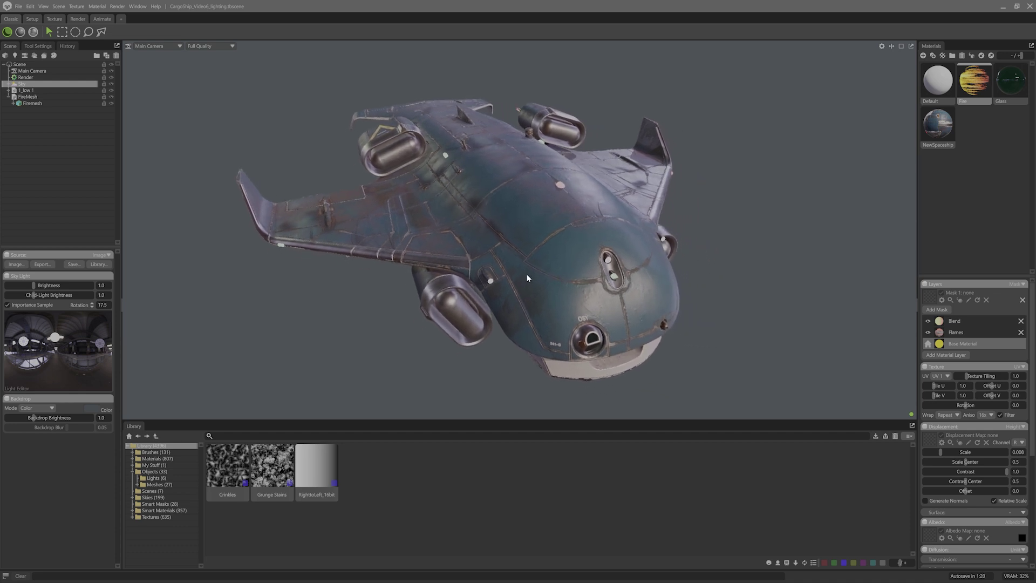
- Delete Sky Lights 1–3 and dim the sky brightness to 0.008
click(7, 85)
click(33, 91)
shift+click(33, 101)
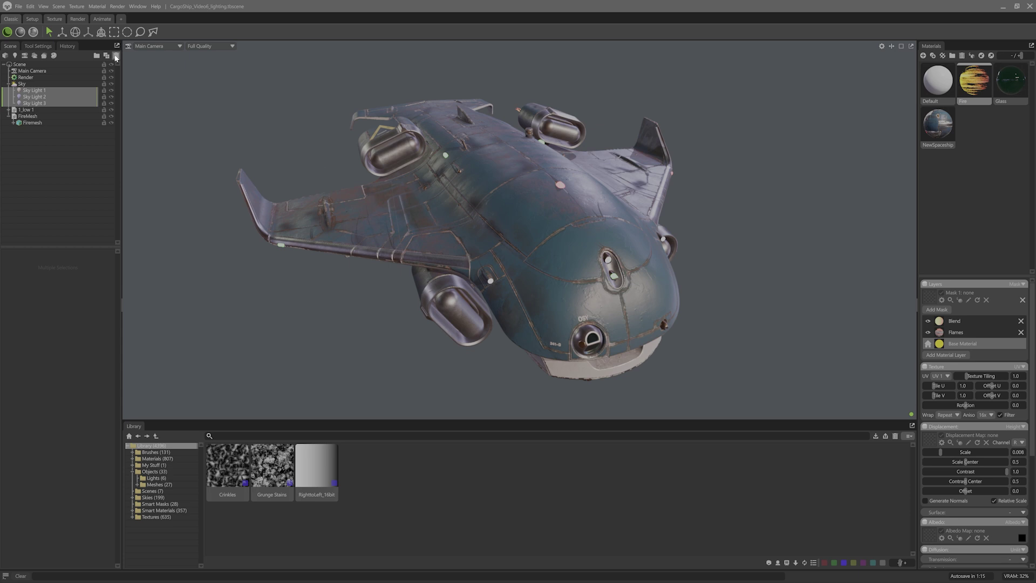
key(Delete)
click(34, 84)
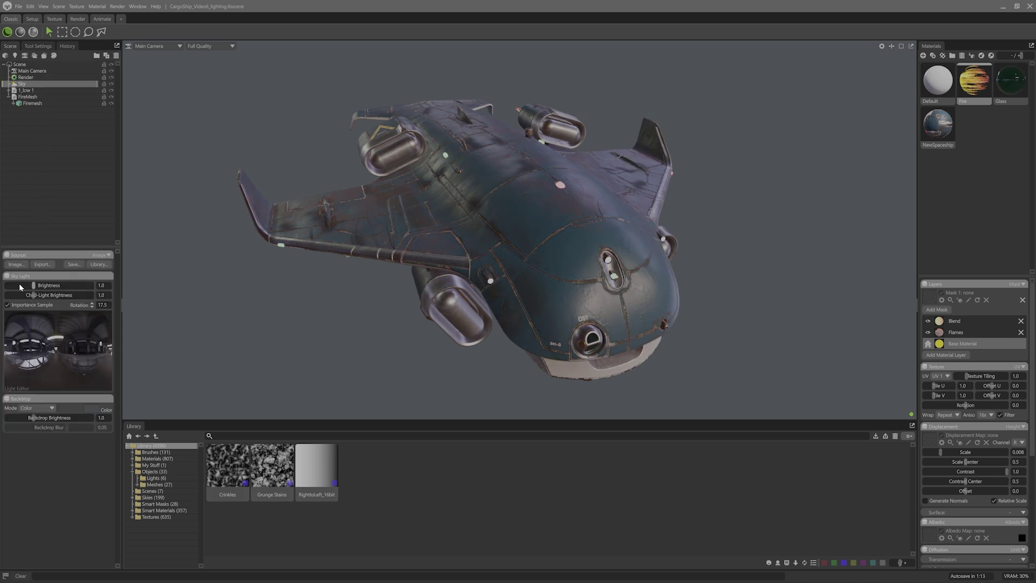
drag(20, 286, 14, 286)
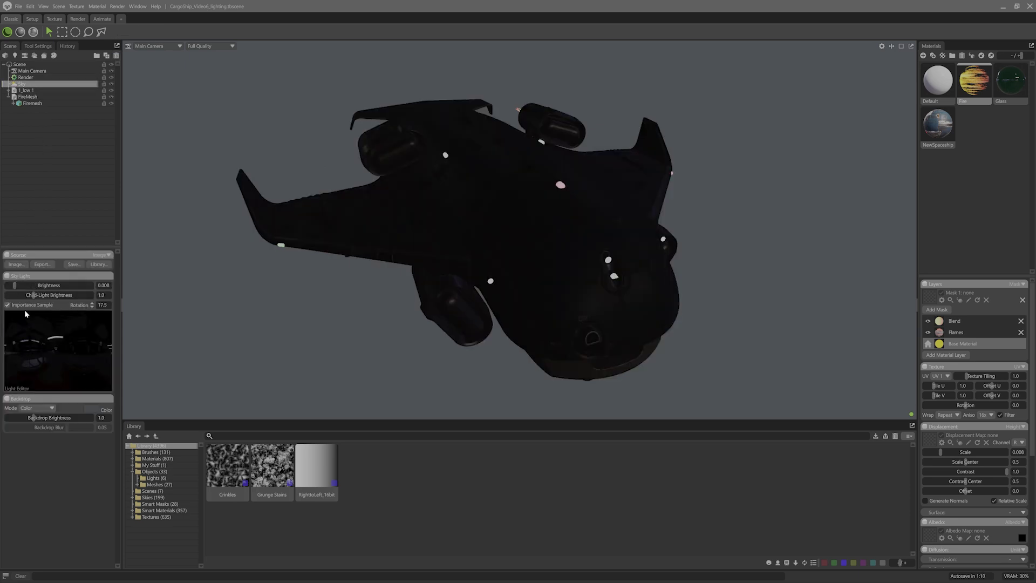
- Add the Three Point light rig from the Library and move Fill above Rim
click(834, 562)
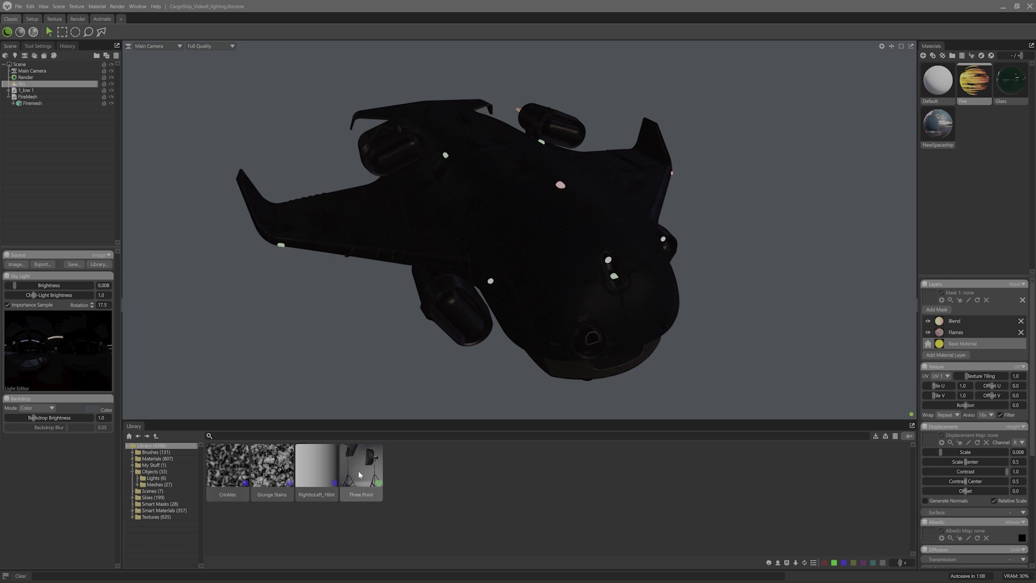
drag(361, 469, 748, 233)
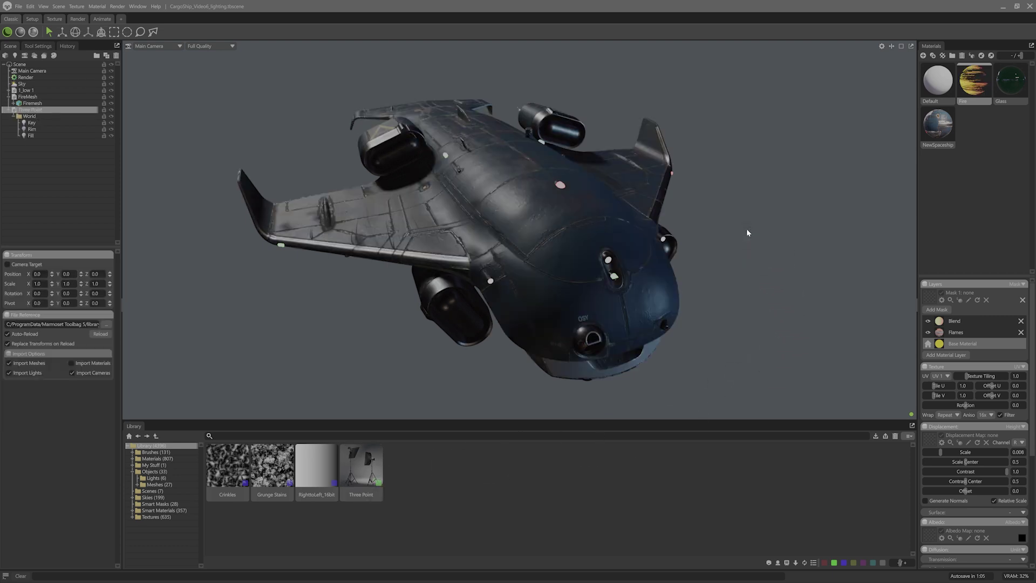
click(35, 130)
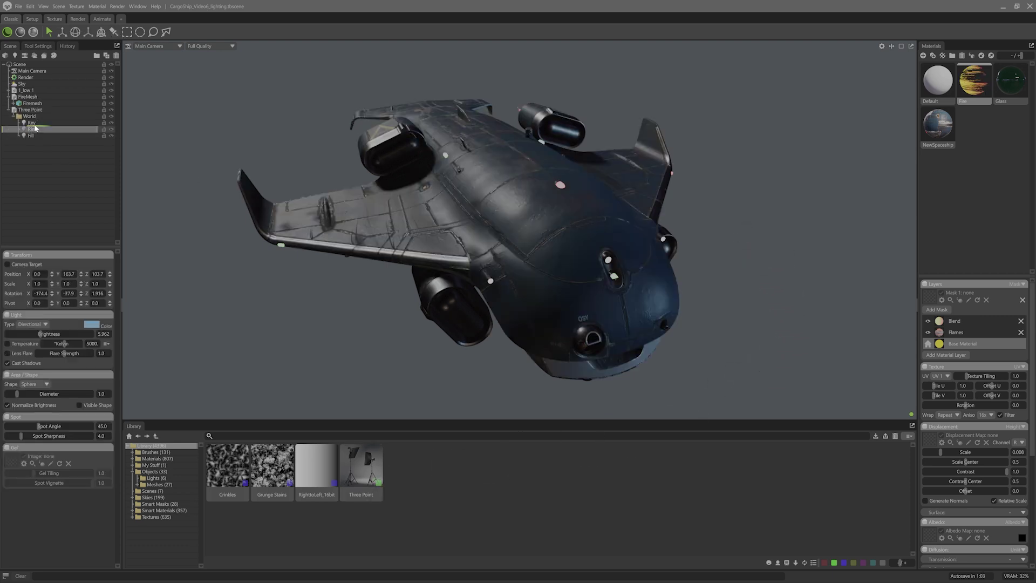
drag(34, 135, 36, 130)
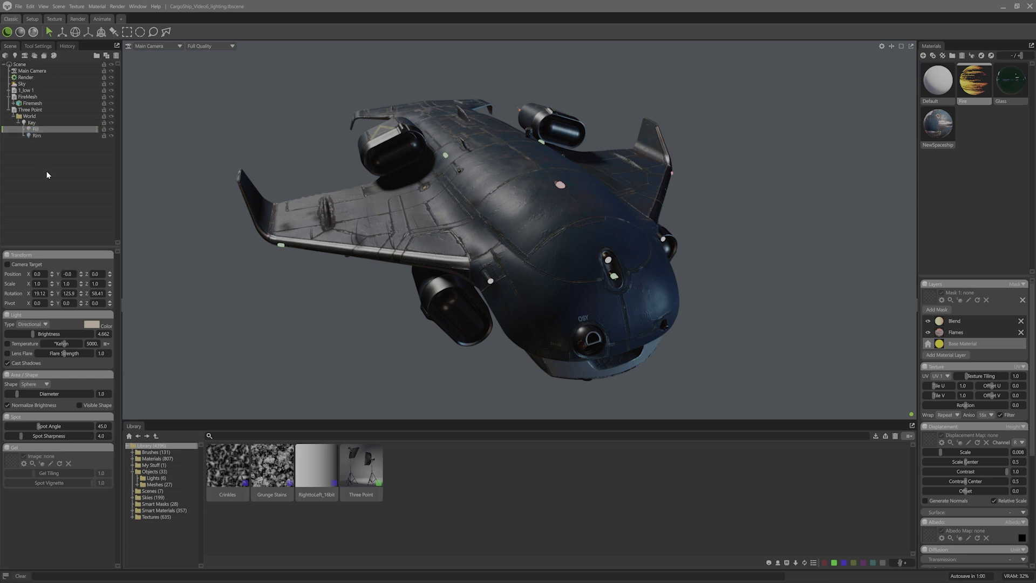
click(44, 123)
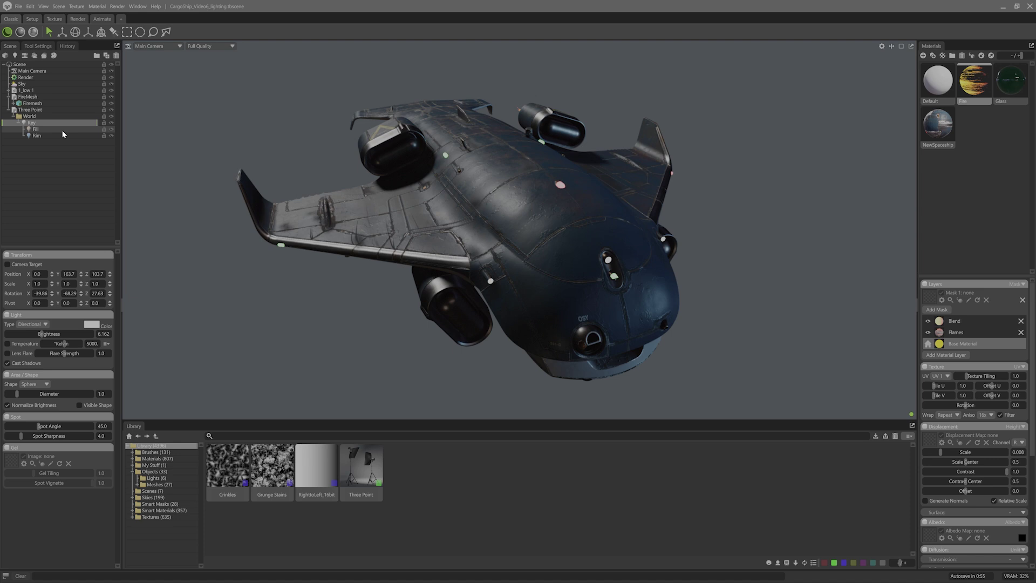
- Re-aim the Key light by placing its highlight across the ship's nose and hull
click(114, 33)
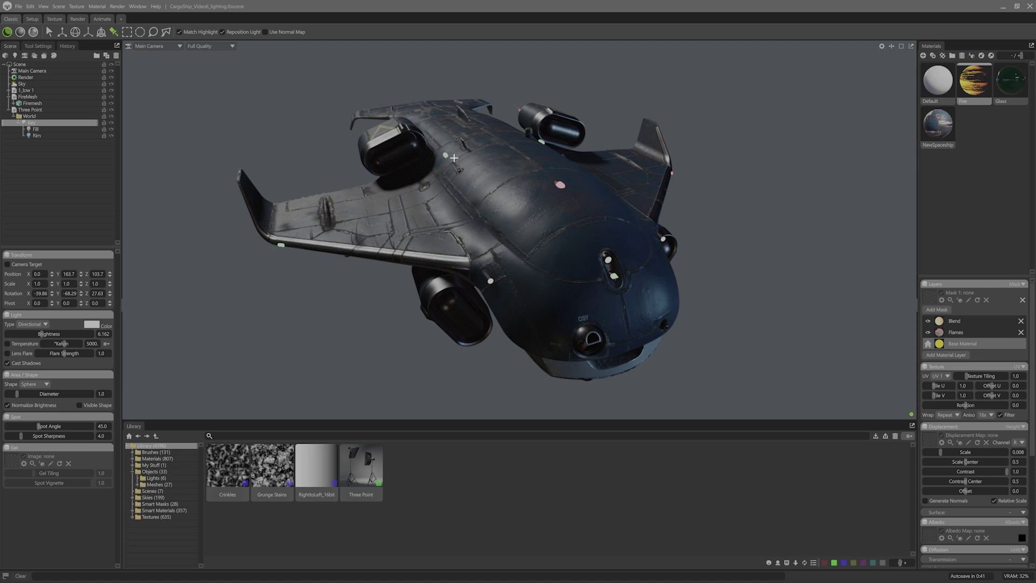
drag(529, 235, 522, 158)
mouse_move(543, 250)
mouse_down()
mouse_move(578, 264)
mouse_move(533, 235)
mouse_move(580, 257)
mouse_move(521, 229)
mouse_move(561, 259)
mouse_up()
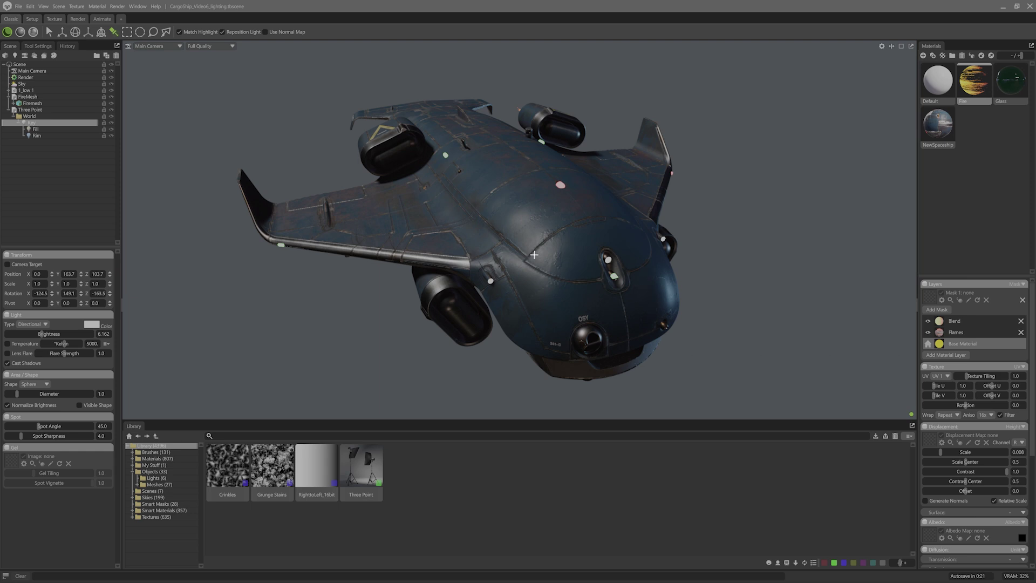
mouse_move(552, 233)
mouse_down()
mouse_move(552, 243)
mouse_move(551, 229)
mouse_up()
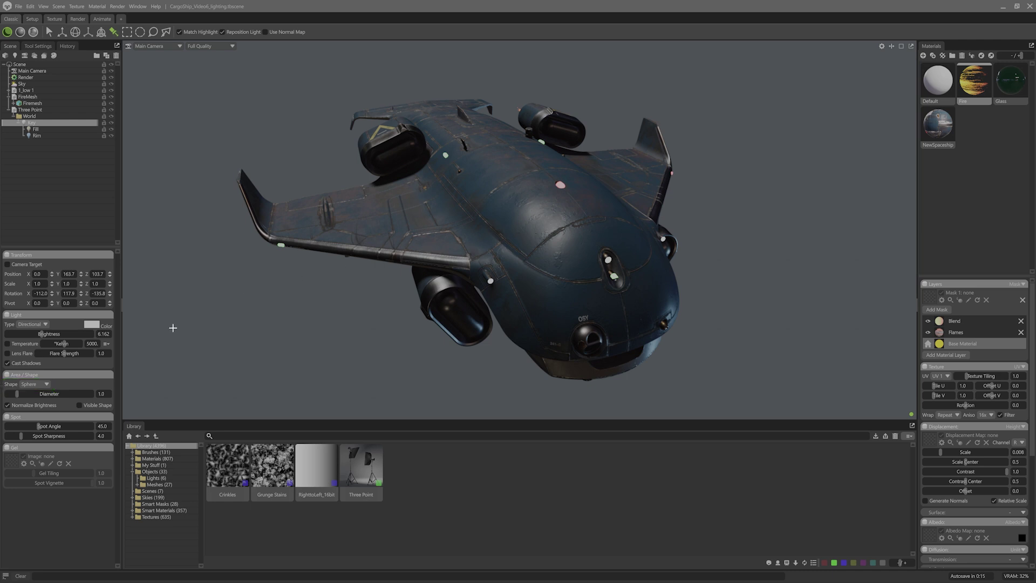
- Make the Key light a rectangle 1.032 wide and 42.05 high, then fine-tune its highlight
click(23, 384)
click(33, 399)
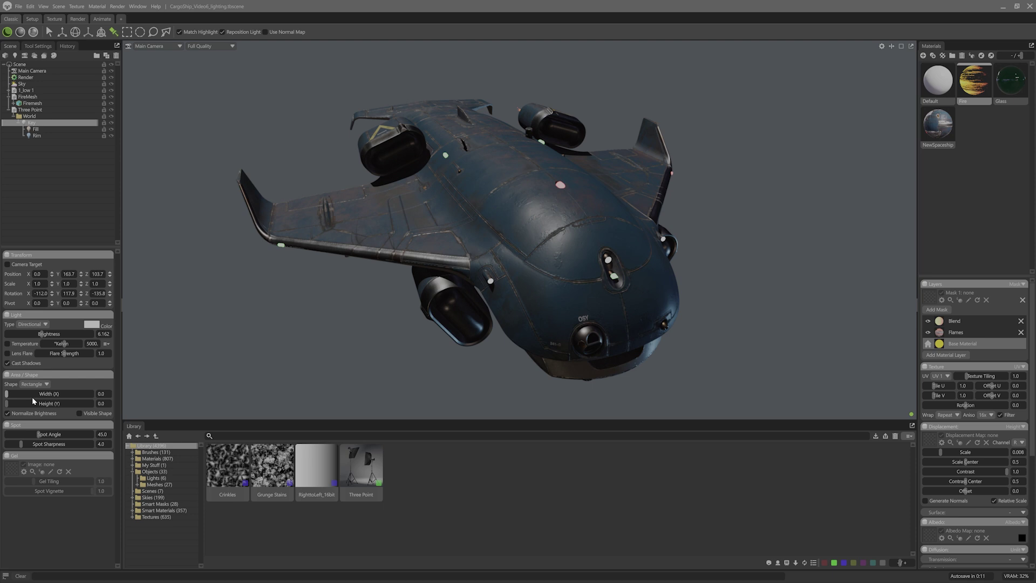
mouse_move(6, 393)
mouse_down()
mouse_move(28, 393)
mouse_move(16, 403)
mouse_move(33, 393)
mouse_move(27, 403)
mouse_move(38, 404)
mouse_move(21, 394)
mouse_up()
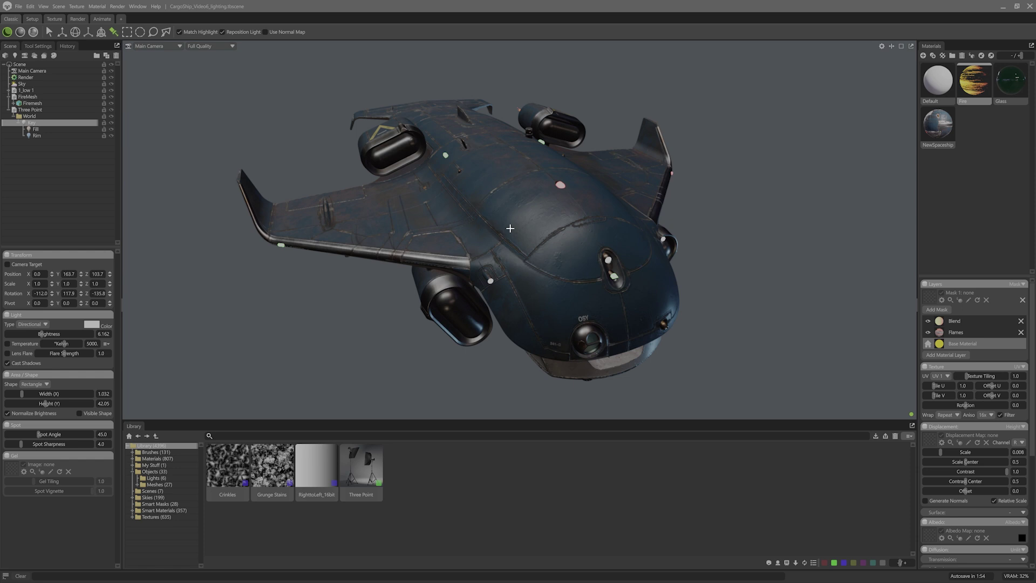
drag(543, 231, 560, 254)
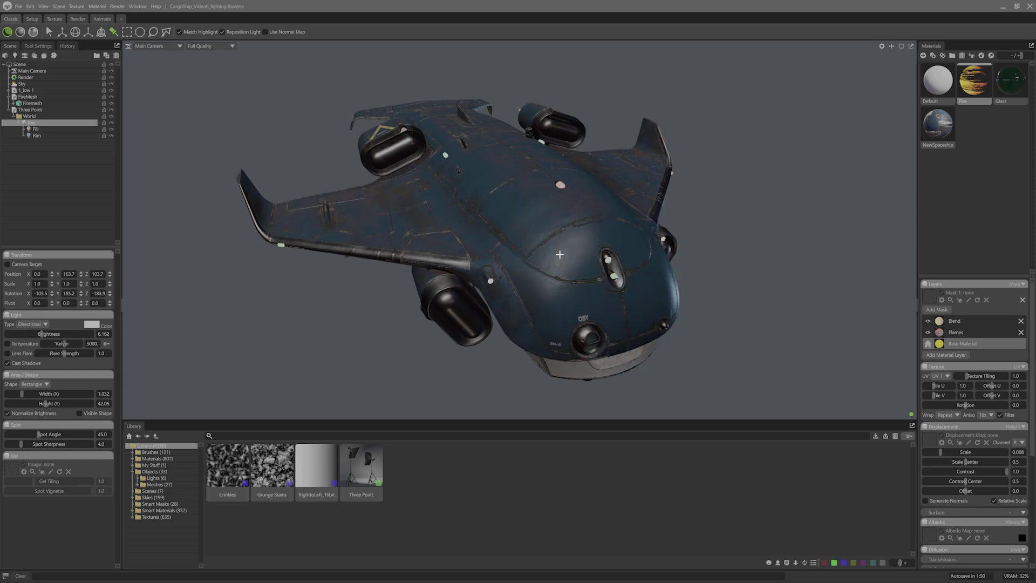
- Aim Rim at the right wing root and Fill at the nose, then move both above Key
click(48, 135)
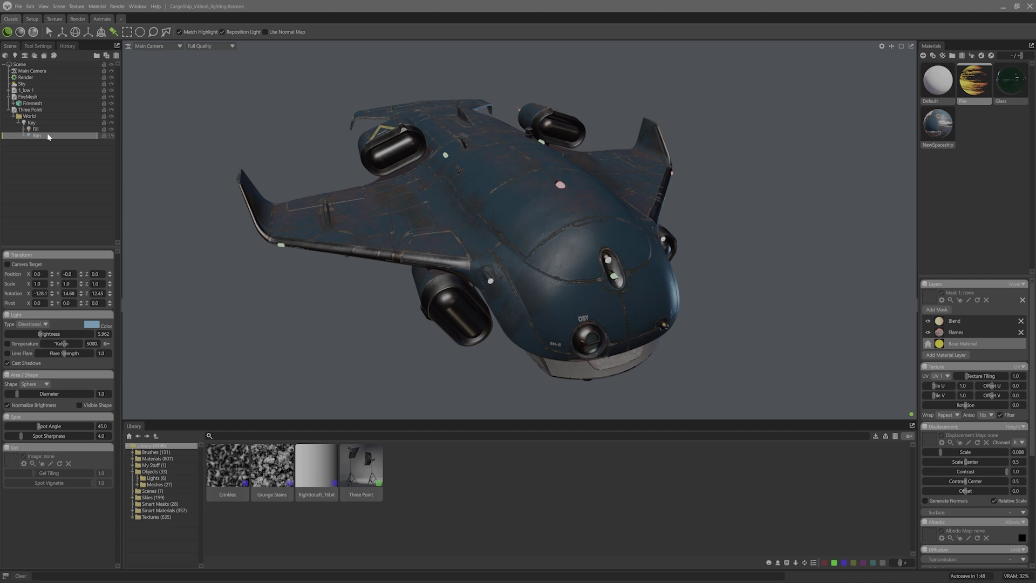
click(637, 210)
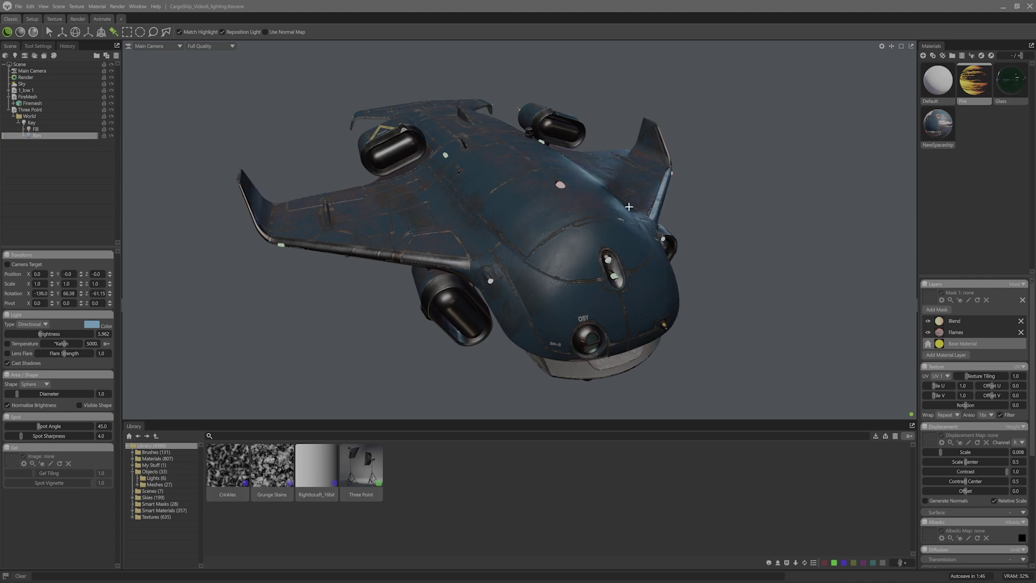
drag(635, 211, 639, 212)
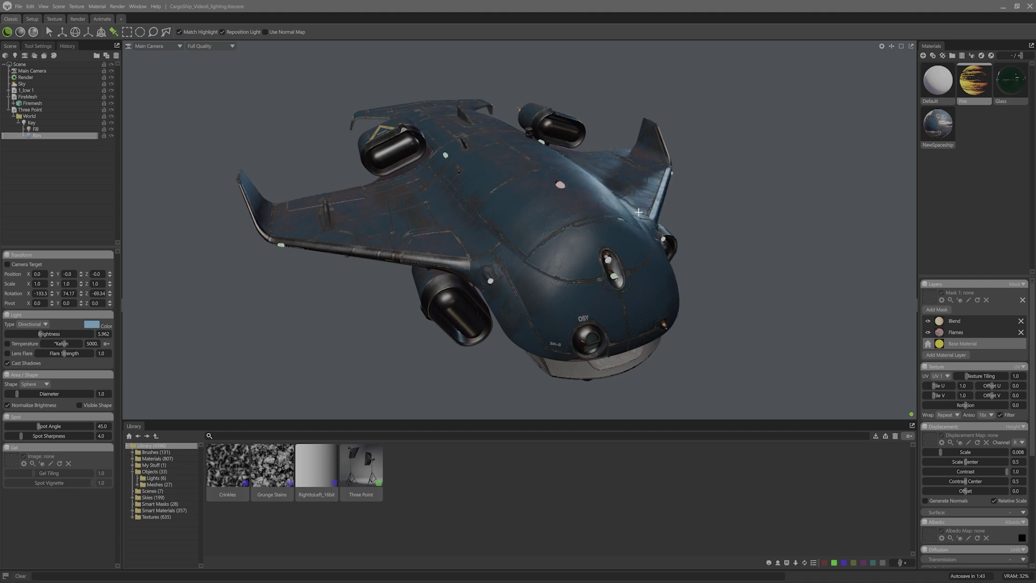
click(36, 129)
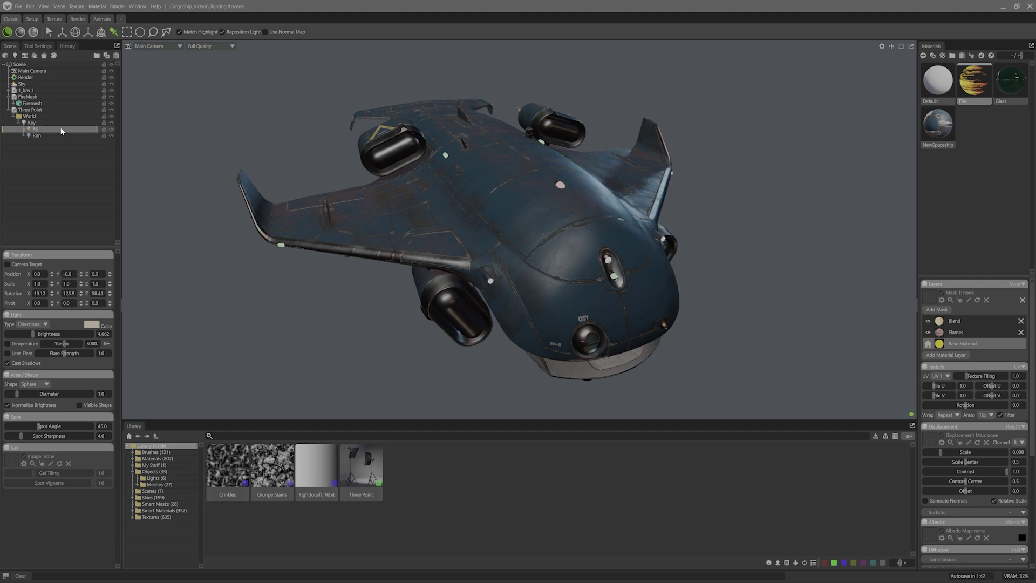
click(672, 295)
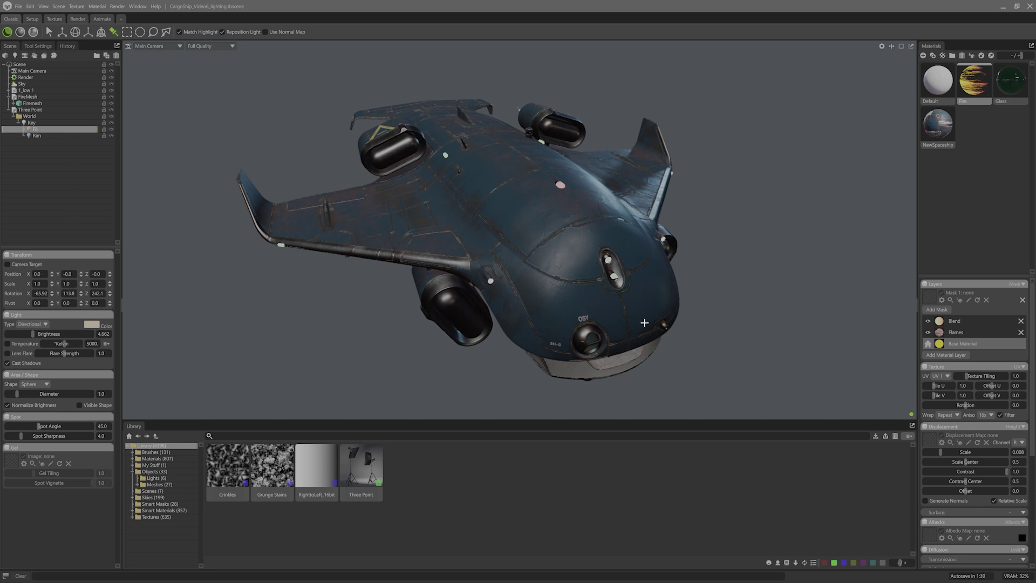
shift+click(67, 135)
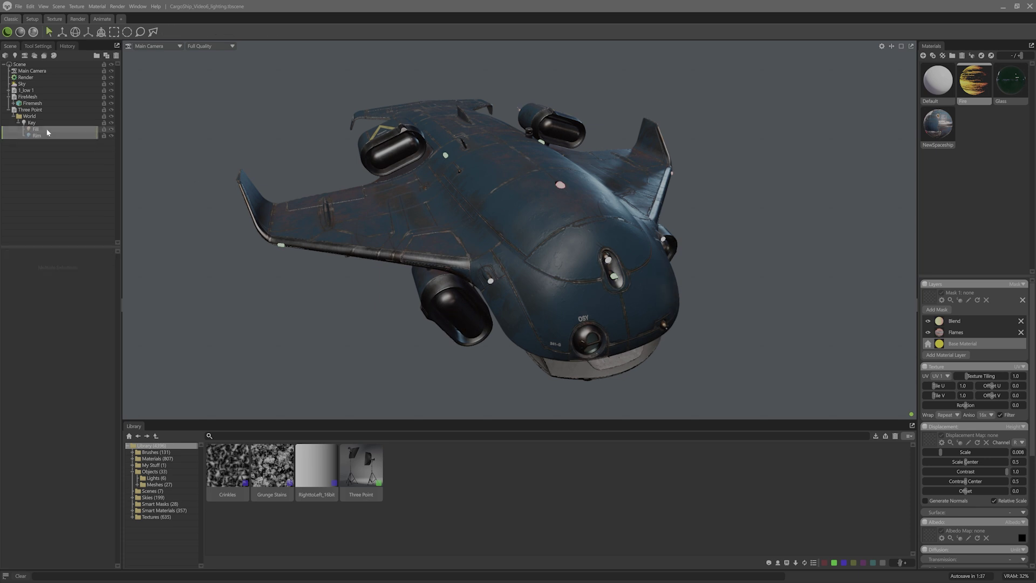
drag(67, 135, 25, 119)
- Refine the Key, Rim and Fill light highlights on the hull
click(33, 135)
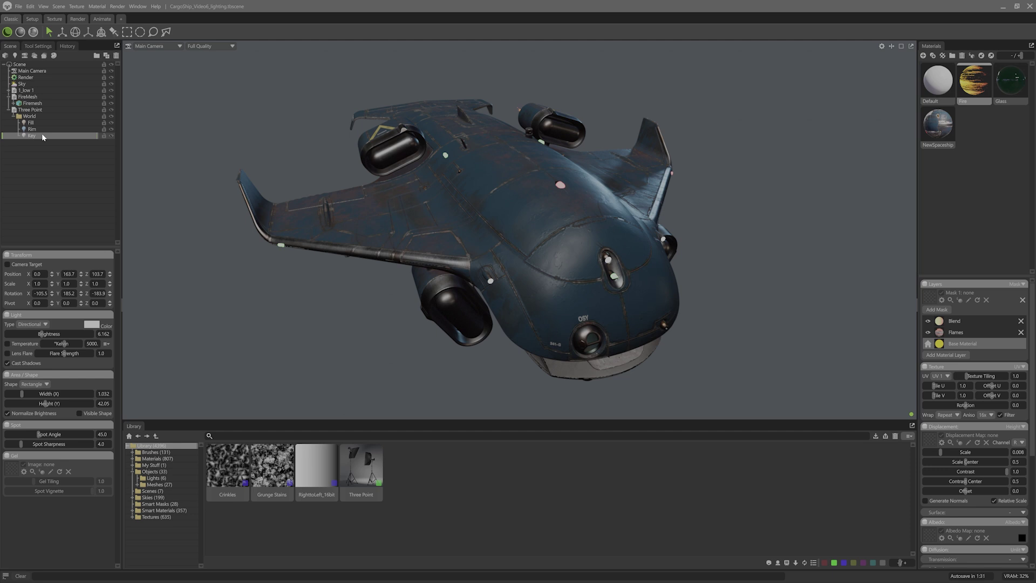
click(114, 32)
mouse_move(526, 249)
mouse_down()
mouse_move(556, 254)
mouse_move(539, 235)
mouse_up()
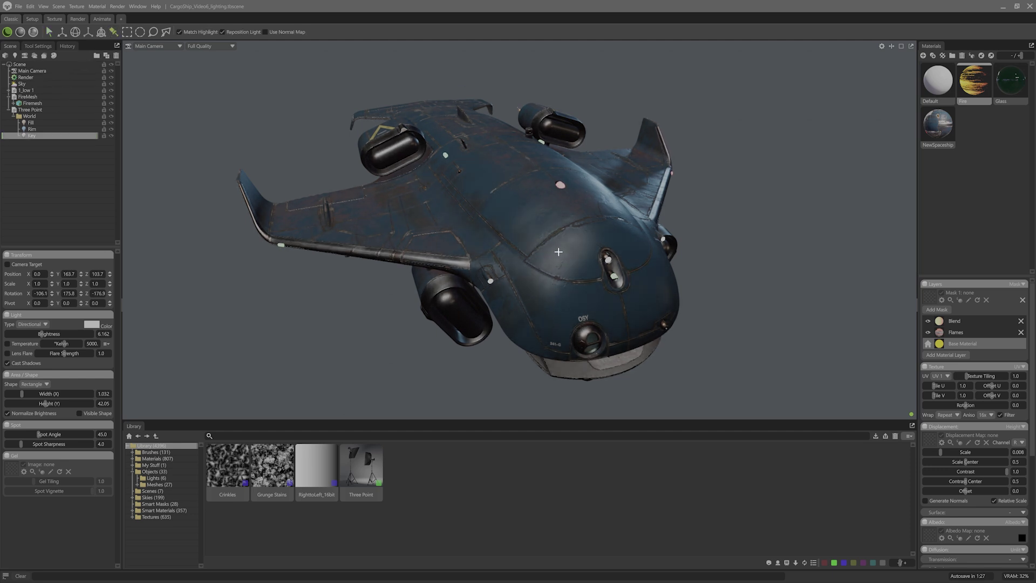
click(40, 129)
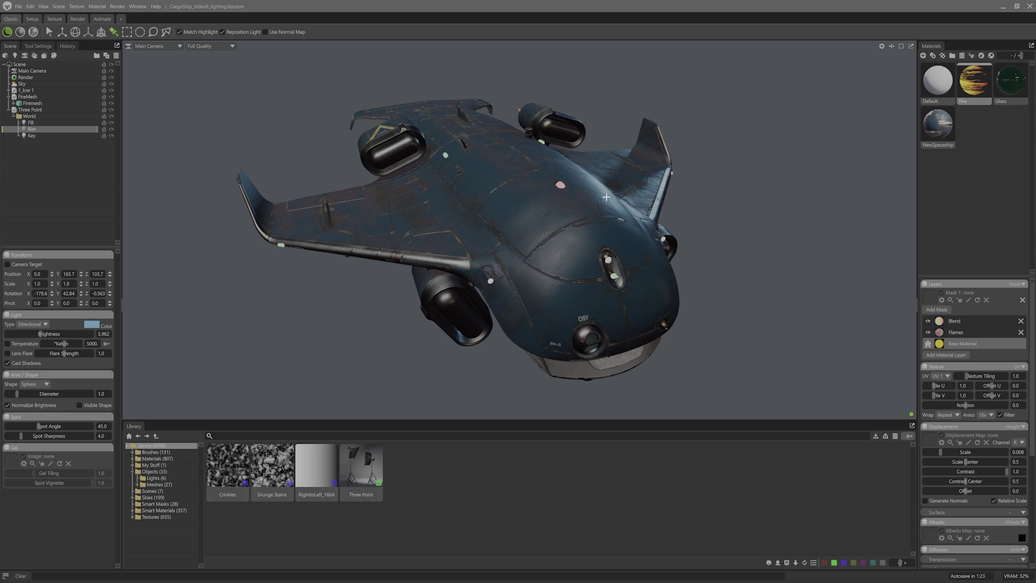
drag(608, 195, 625, 200)
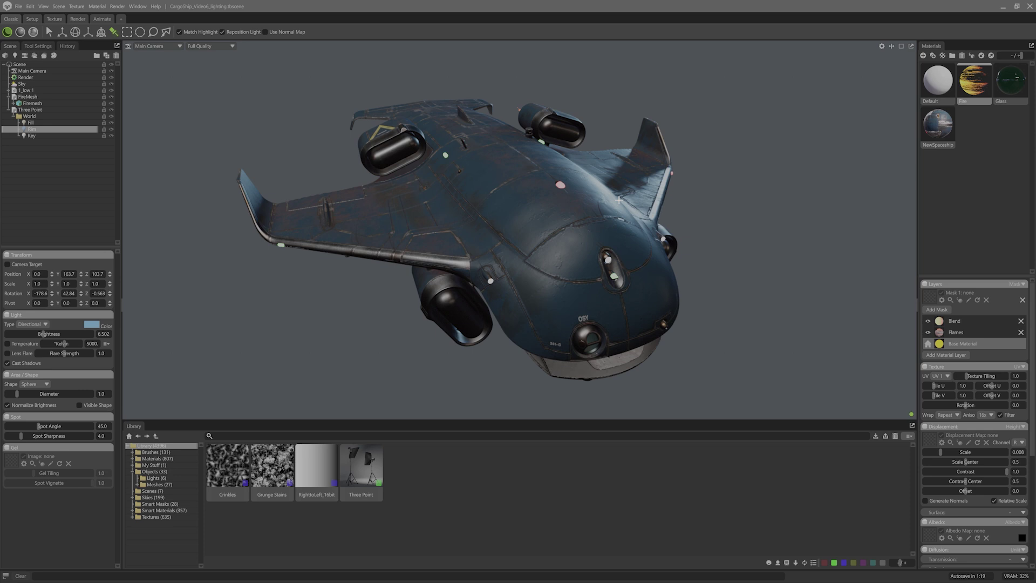
drag(619, 200, 614, 206)
click(30, 122)
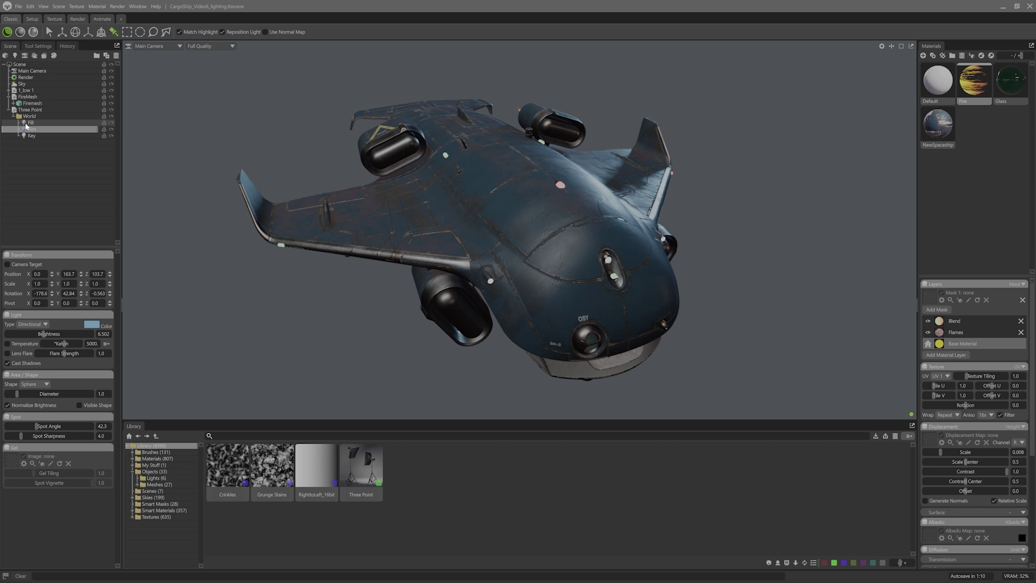
drag(576, 268, 562, 251)
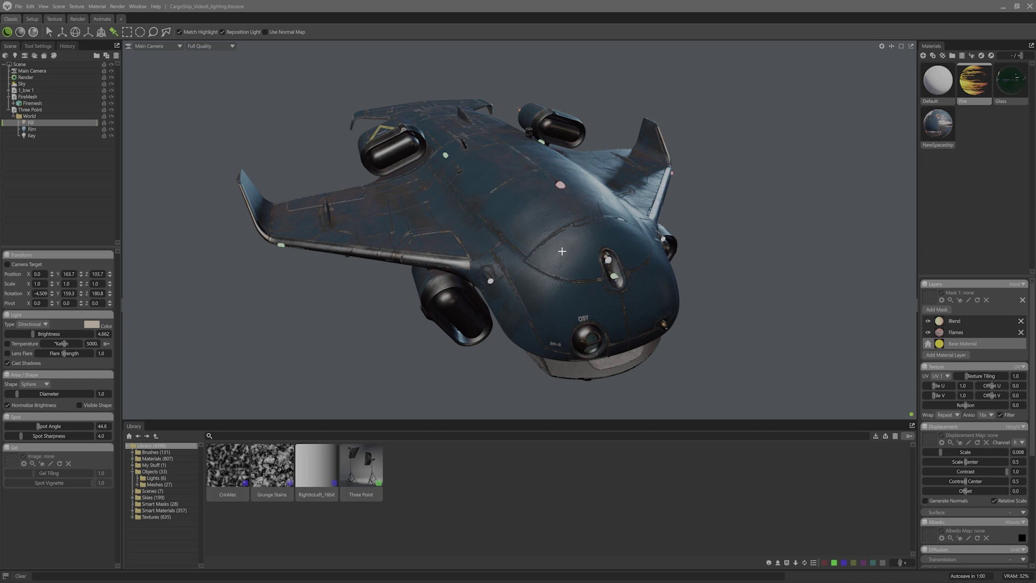
- Brighten the sky light to 0.115 and add a shadow catcher to the scene
click(22, 83)
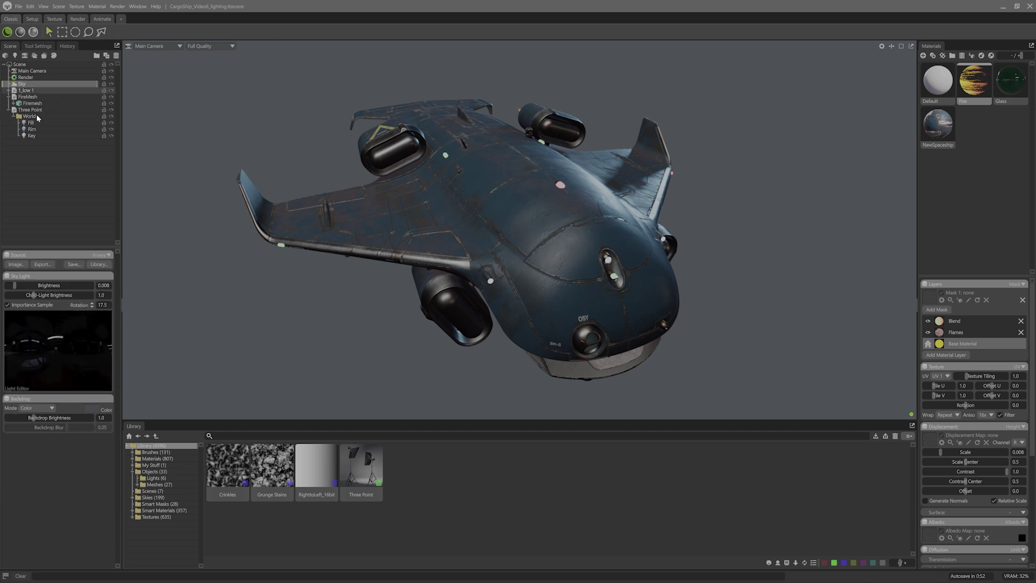
drag(14, 285, 22, 285)
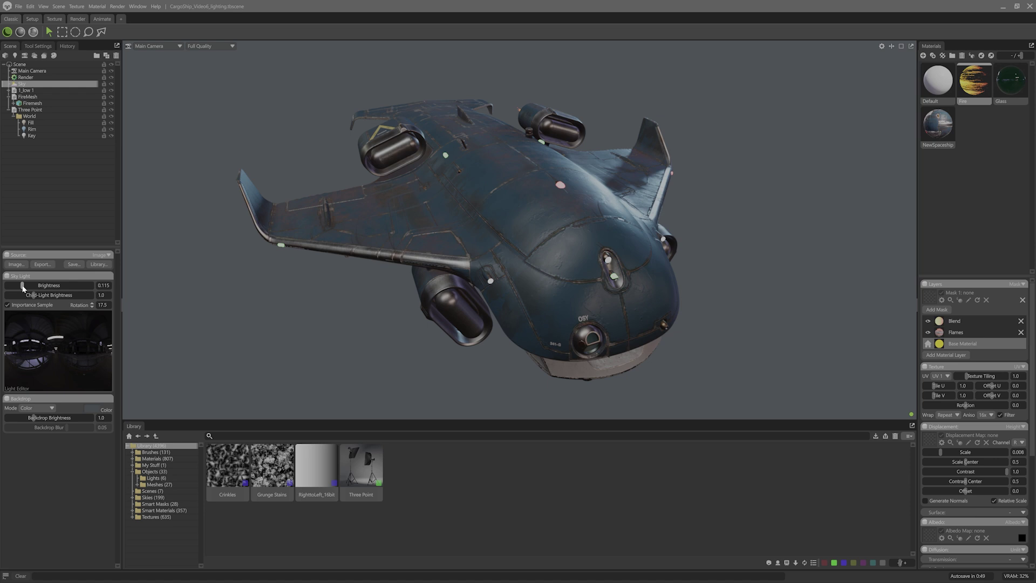
right_click(58, 164)
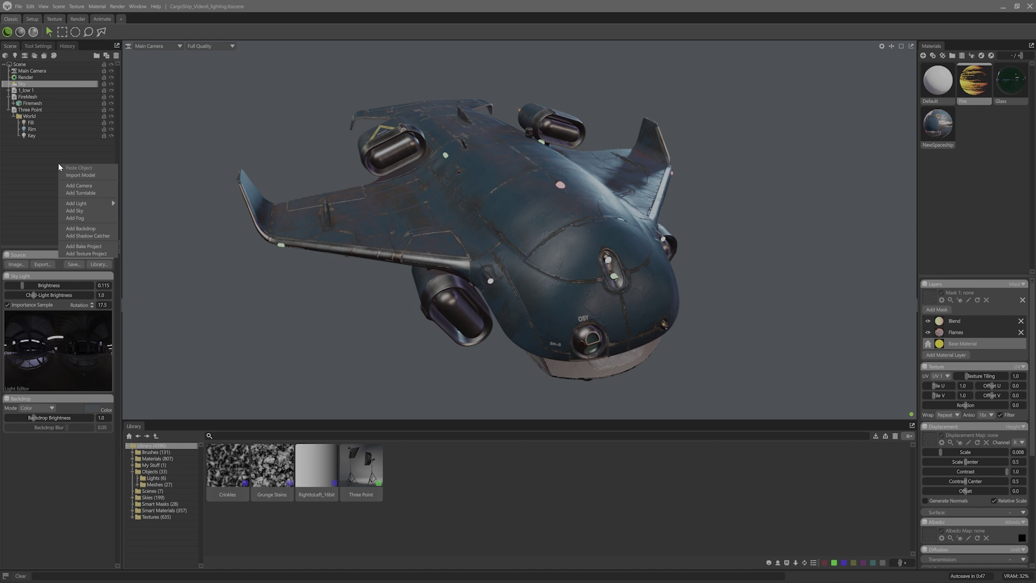
click(100, 236)
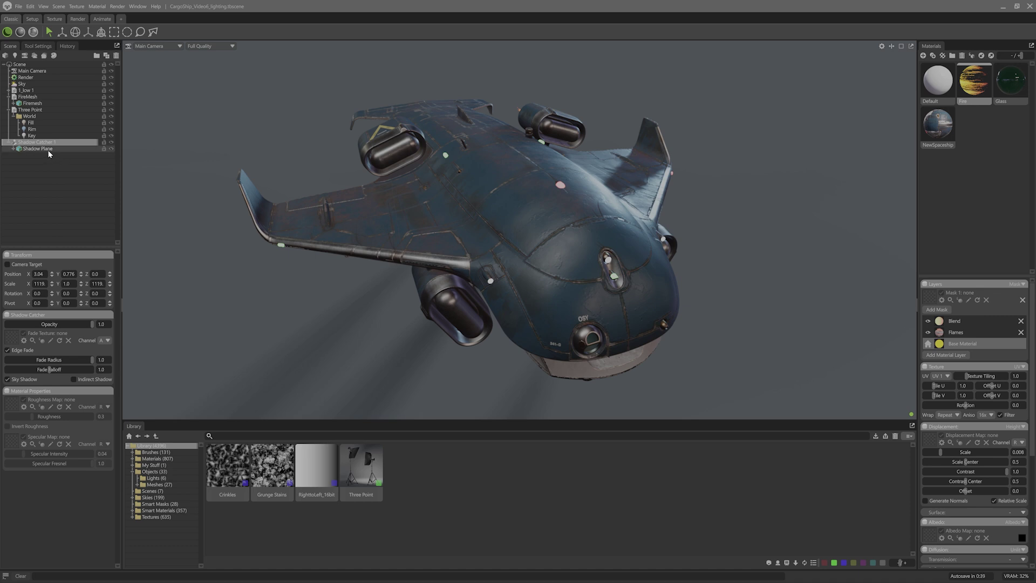
- Enable indirect shadows on the shadow catcher, switch to ray tracing, and set roughness to 0.491
click(90, 380)
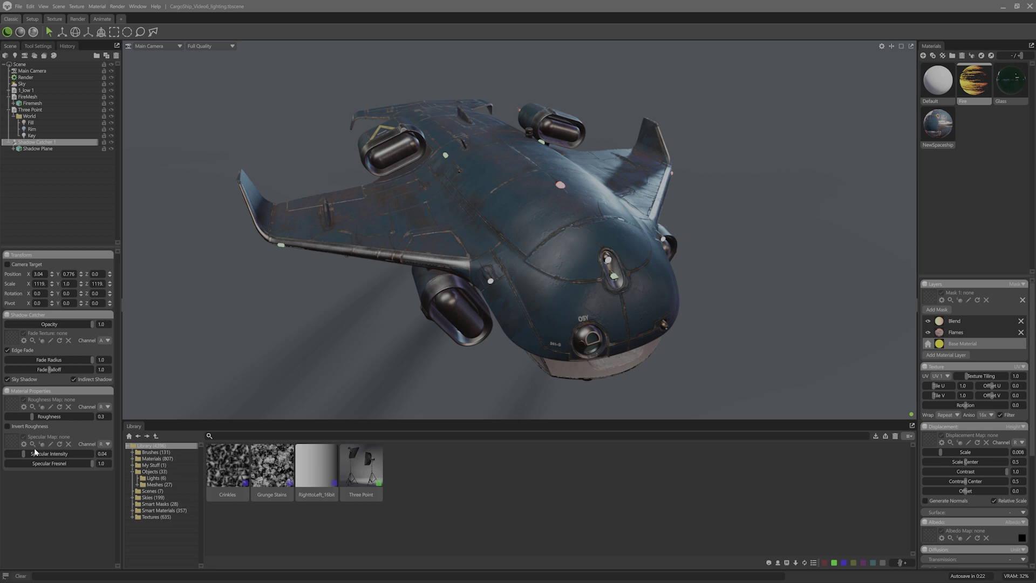
click(33, 32)
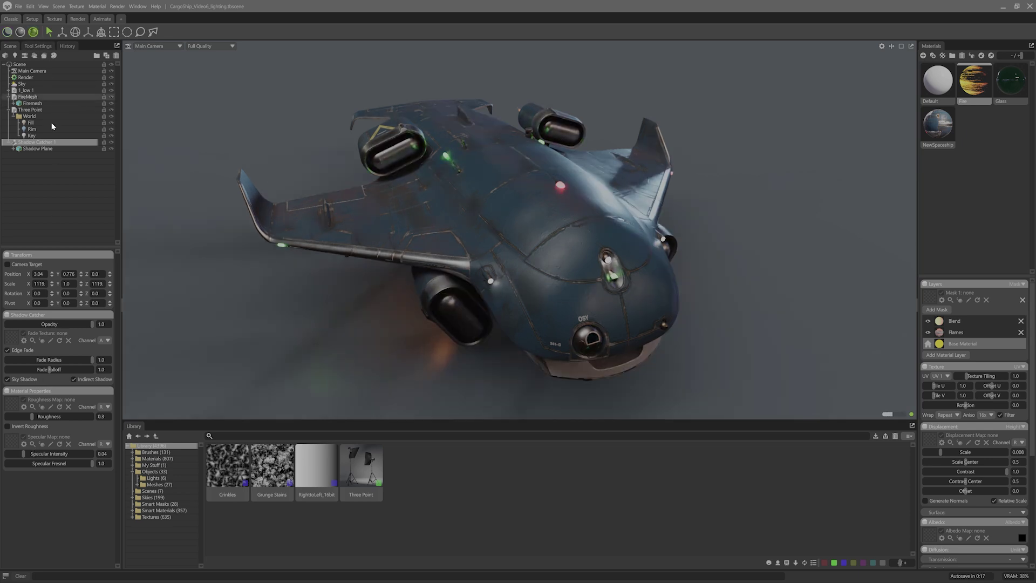
drag(32, 416, 65, 453)
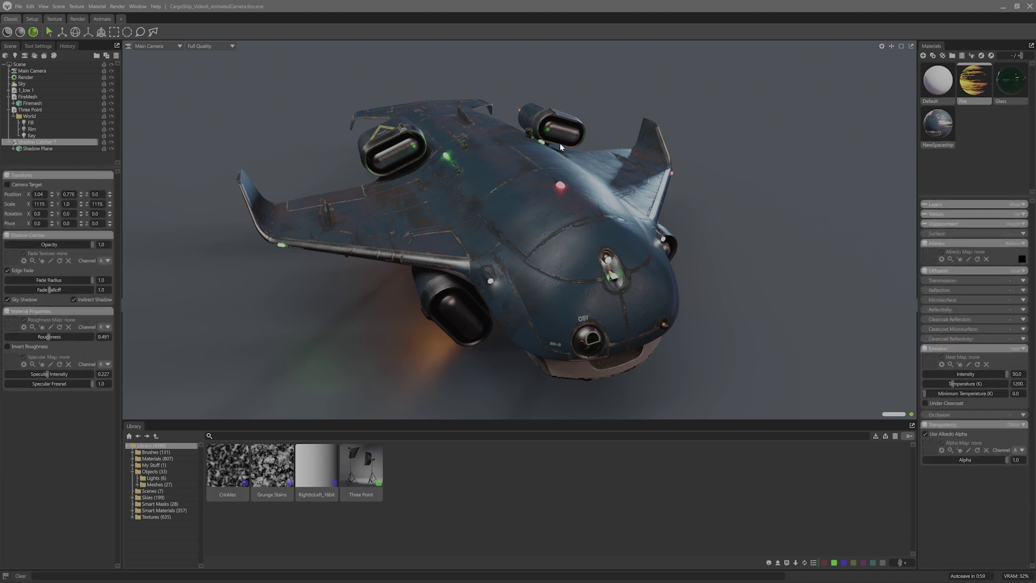
- Collapse the World lights, Three Point, FireMesh and Shadow Catcher entries and clear the selection
click(916, 195)
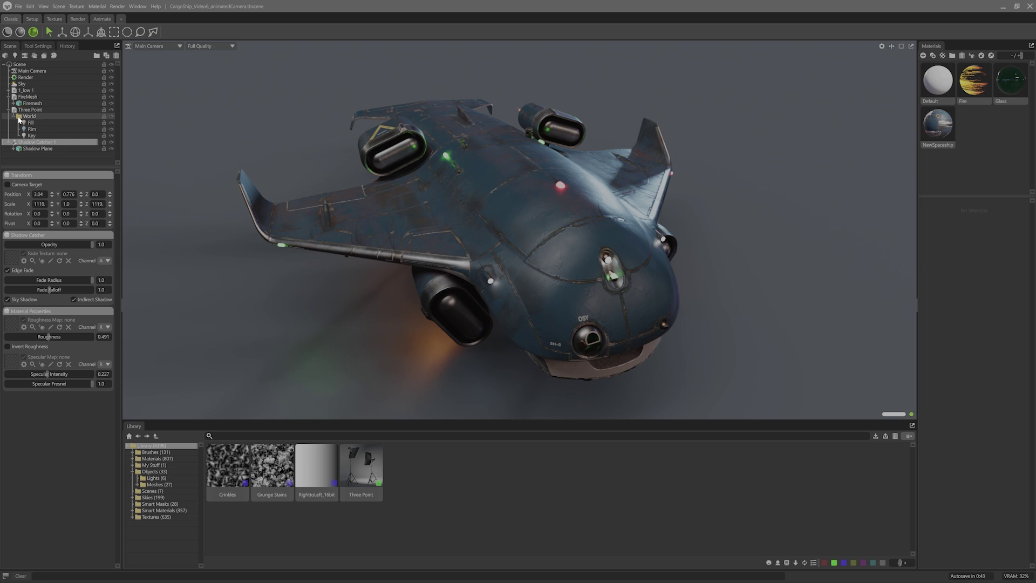
click(9, 115)
click(8, 109)
click(7, 97)
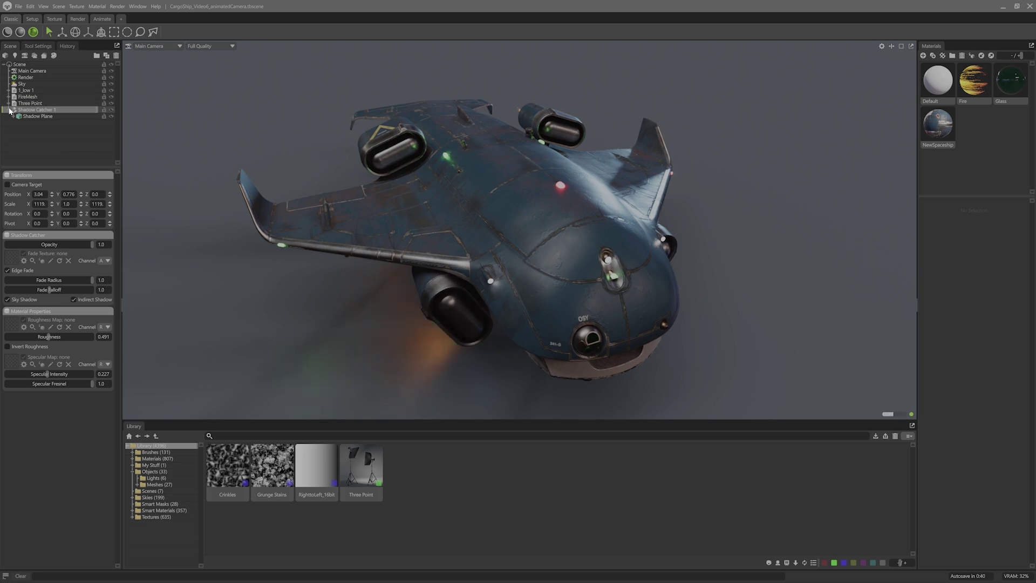
click(8, 109)
click(59, 148)
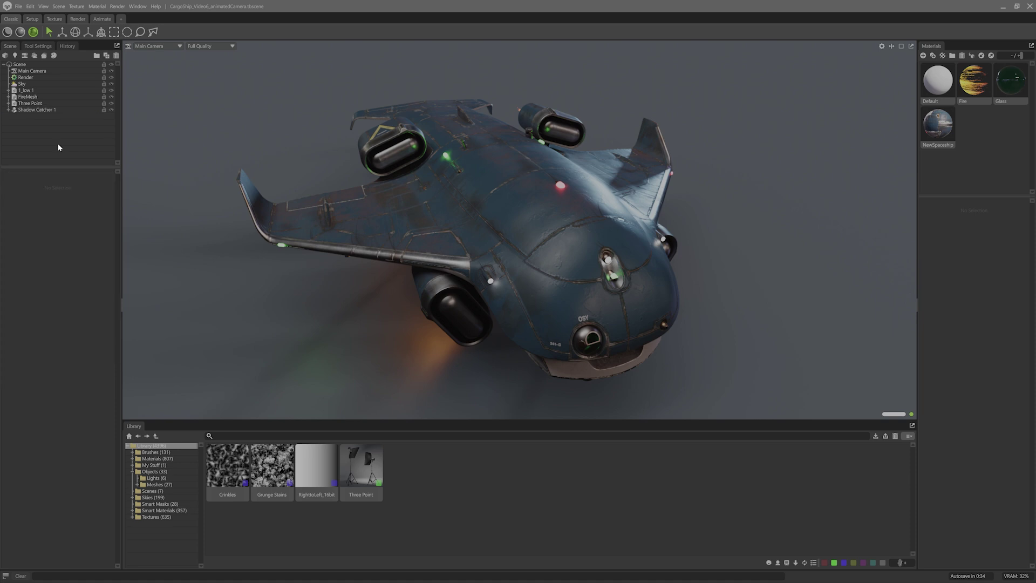
- Add an empty group named 'Camera Target'
click(97, 57)
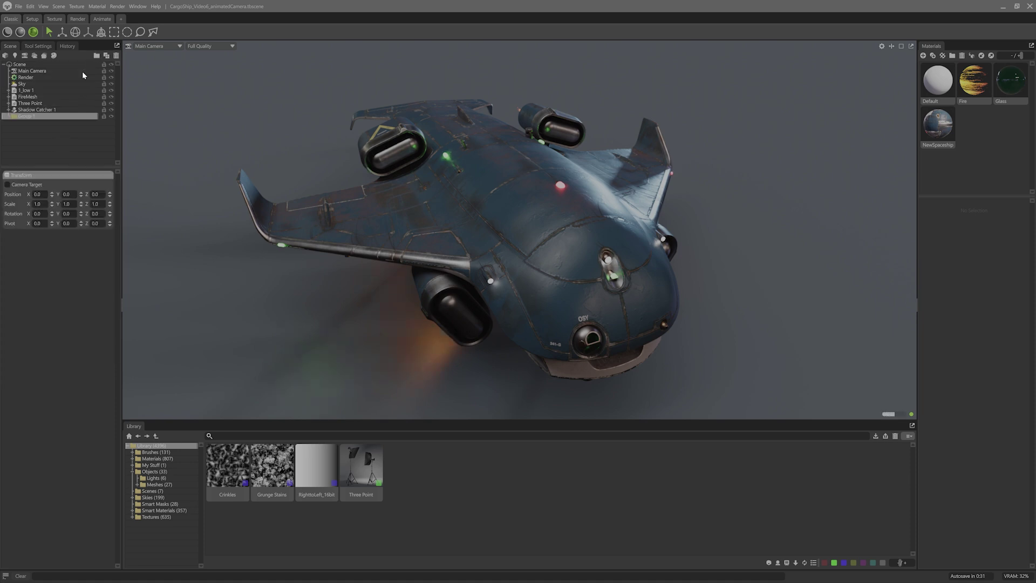
double_click(27, 117)
text(Cal)
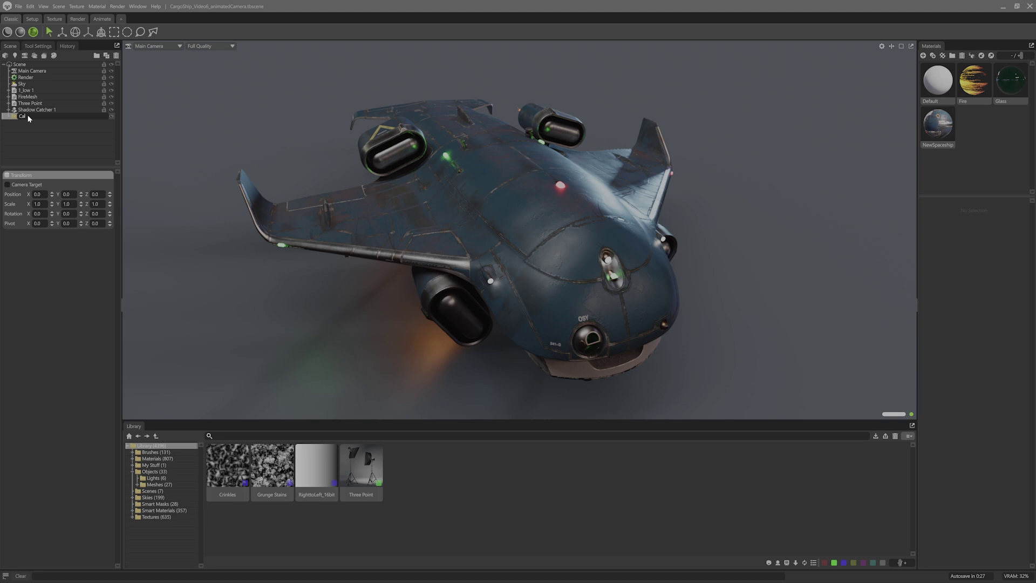
text(era Target)
key(Return)
- Add a camera named 'Follow Camera 1' that follows the Camera Target group
click(25, 56)
double_click(28, 123)
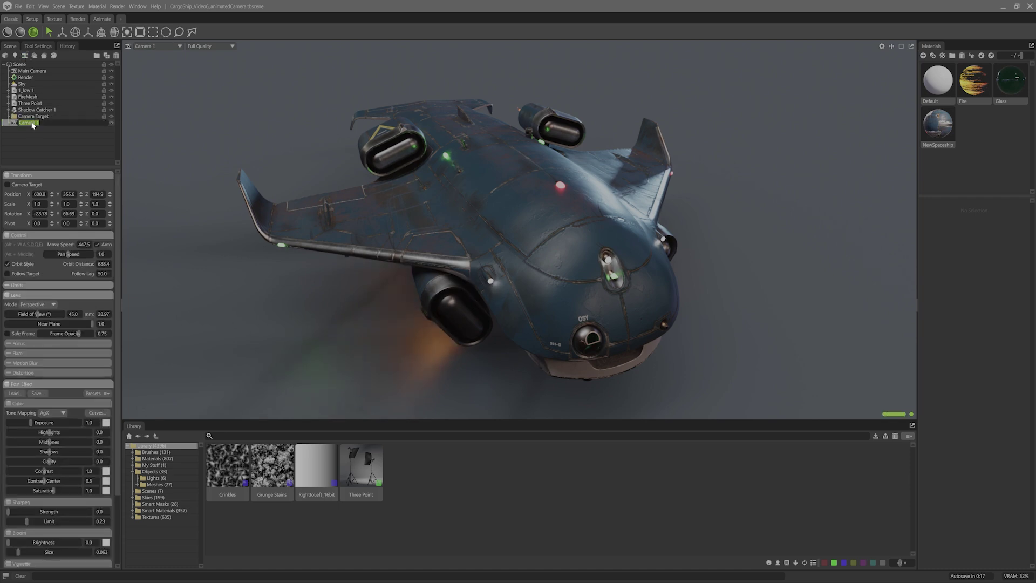
text(Follow Camera 1)
key(Return)
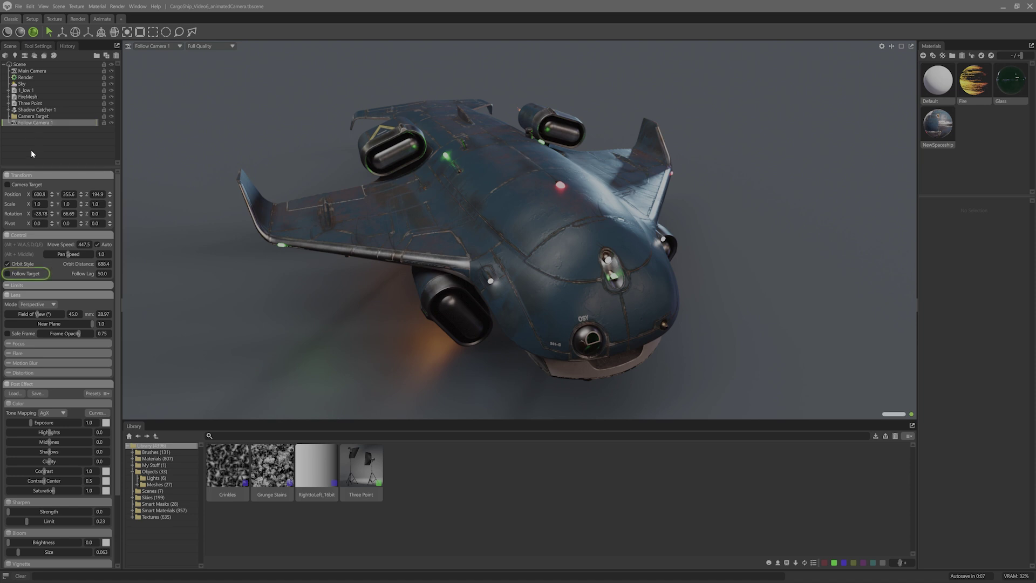
click(31, 279)
click(34, 116)
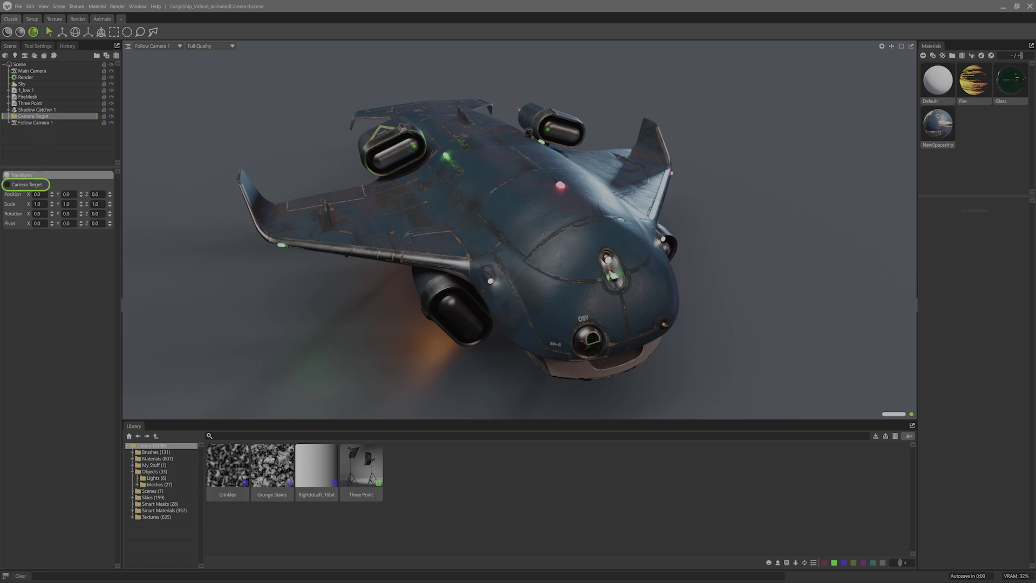
click(33, 187)
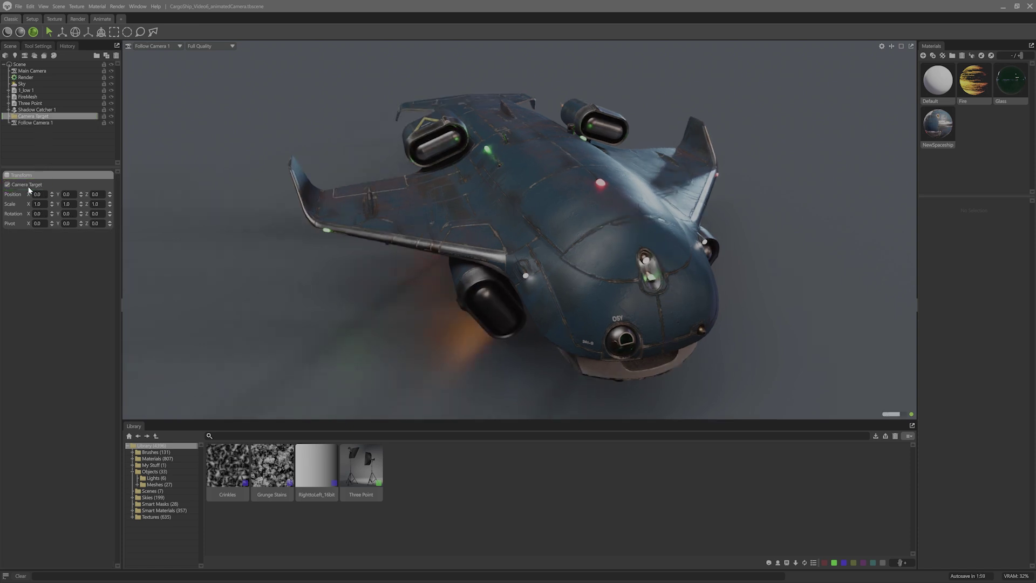
- Move the Camera Target onto the ship and set the camera's follow lag to 5
click(62, 32)
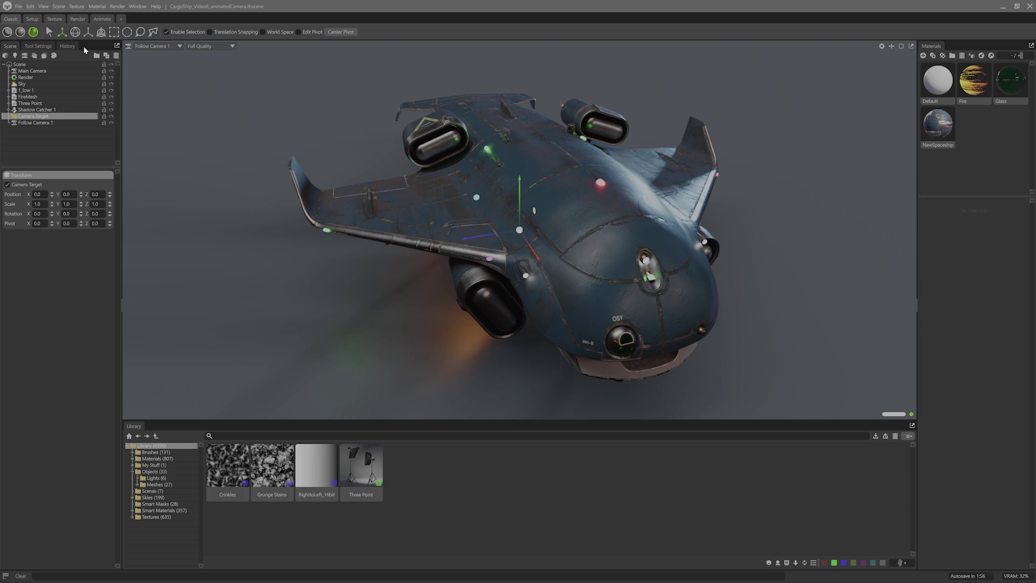
drag(482, 263, 578, 312)
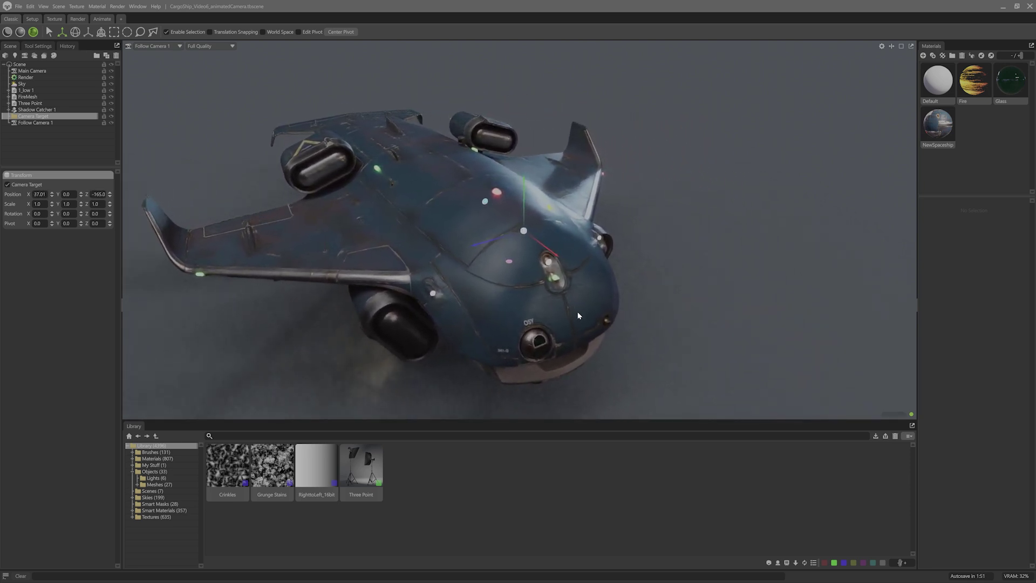
click(59, 123)
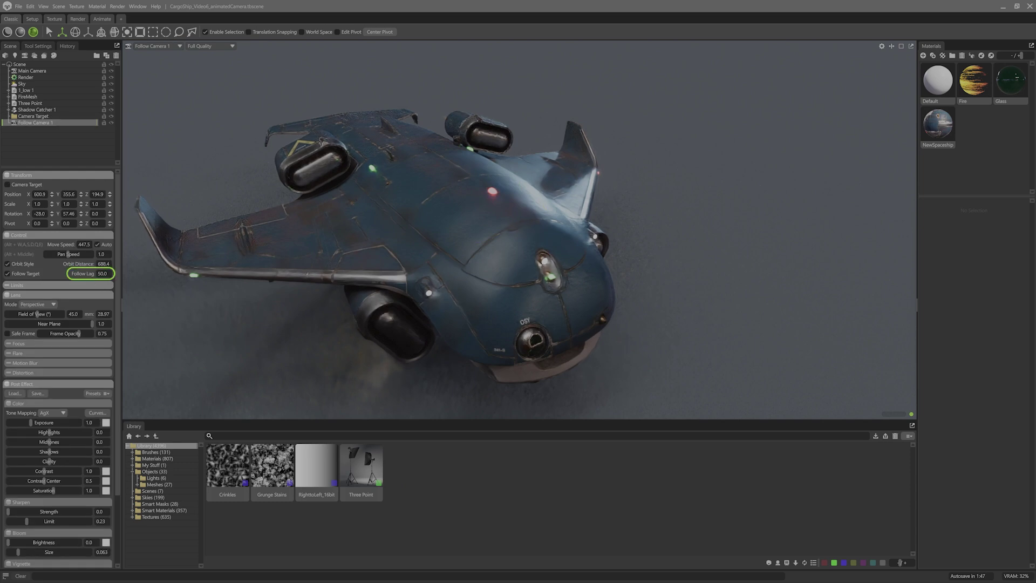
click(102, 274)
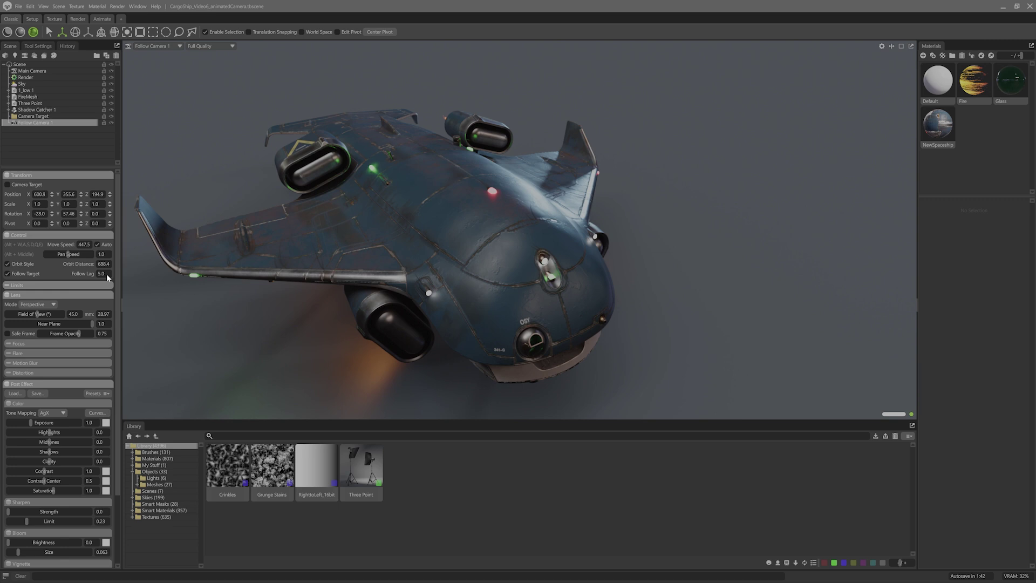
- Reassign the Camera Target group as Follow Camera 1's target
click(51, 116)
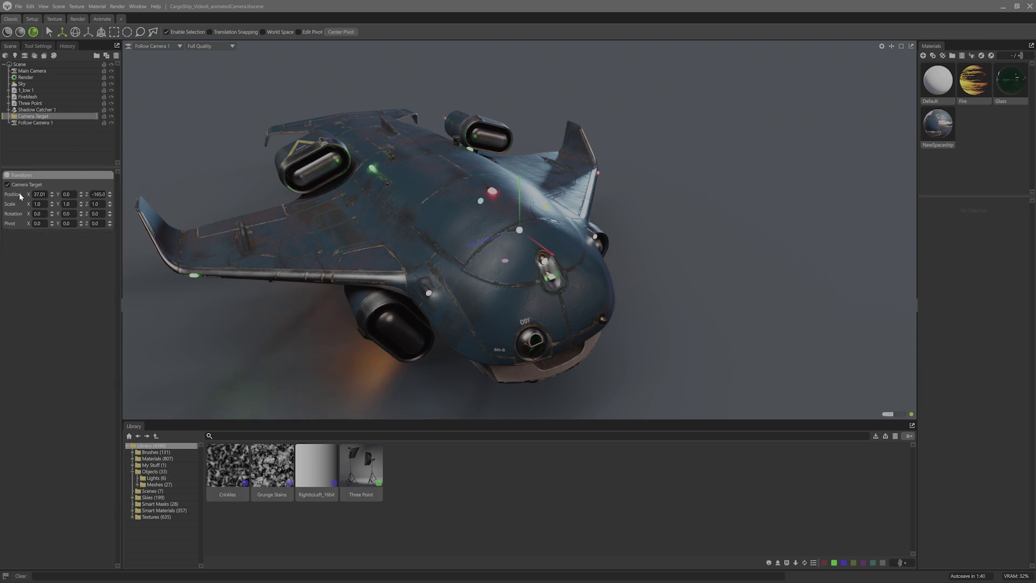
click(36, 111)
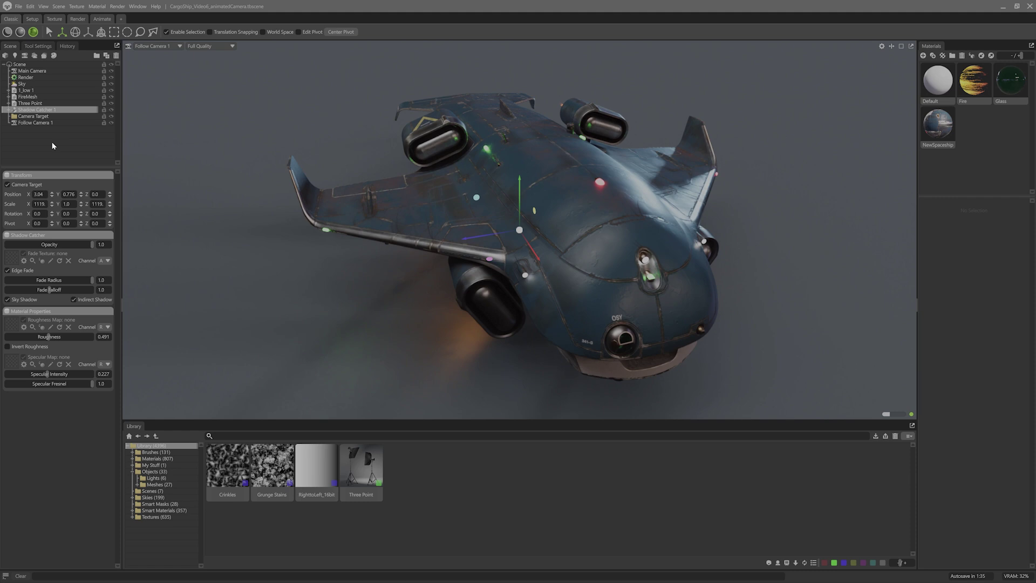
click(56, 116)
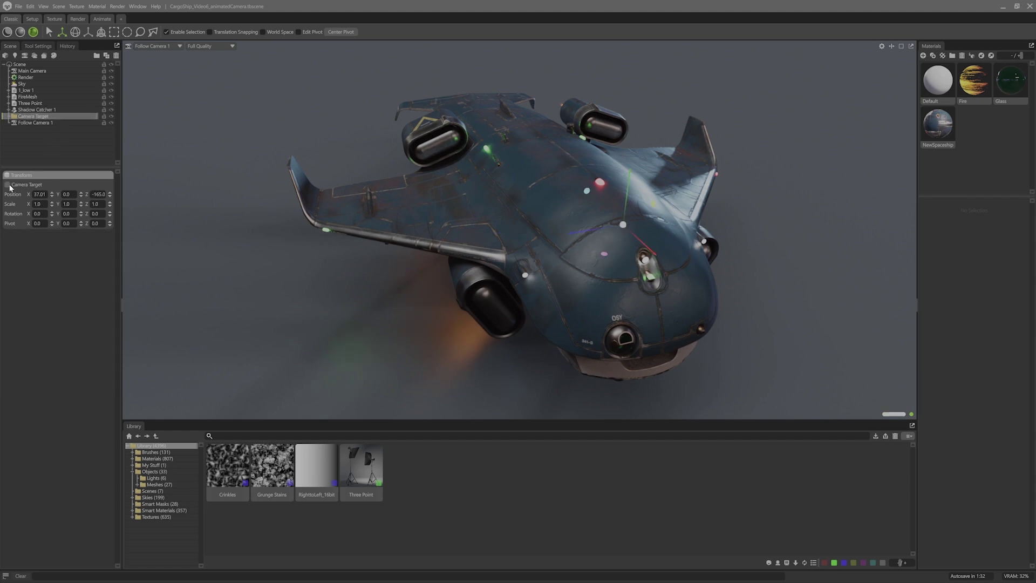
click(27, 186)
click(34, 110)
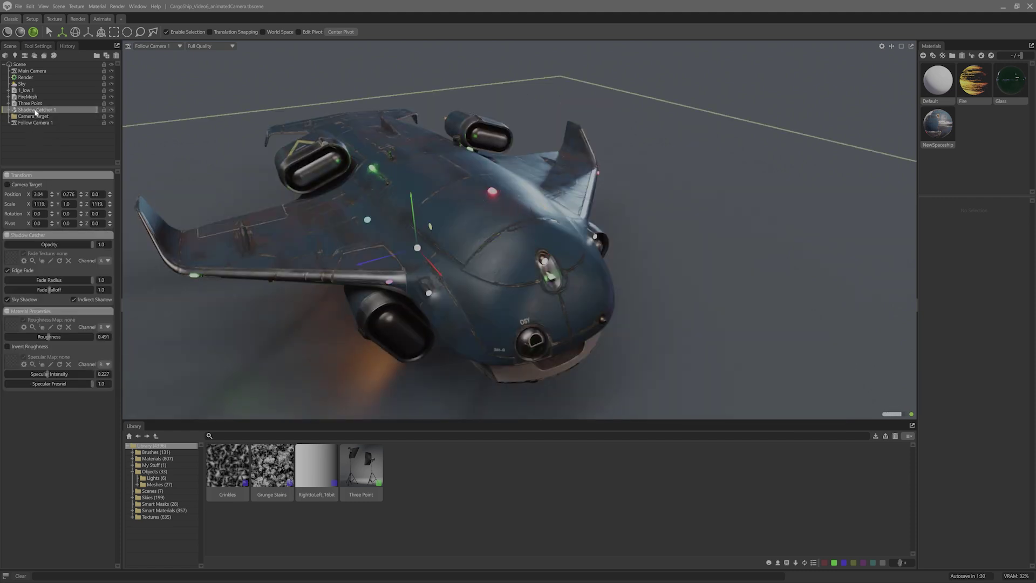
click(33, 185)
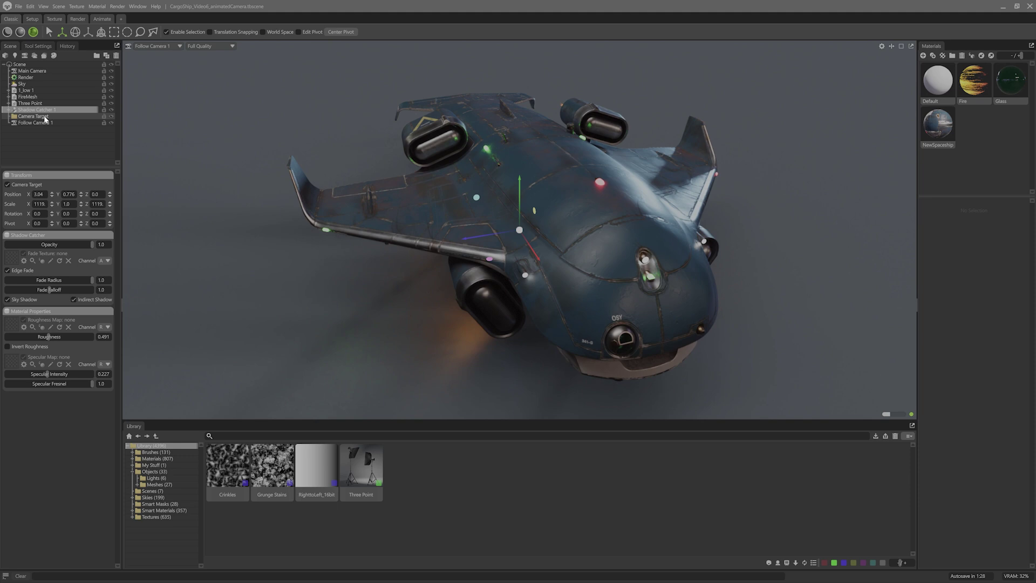
click(34, 116)
click(28, 185)
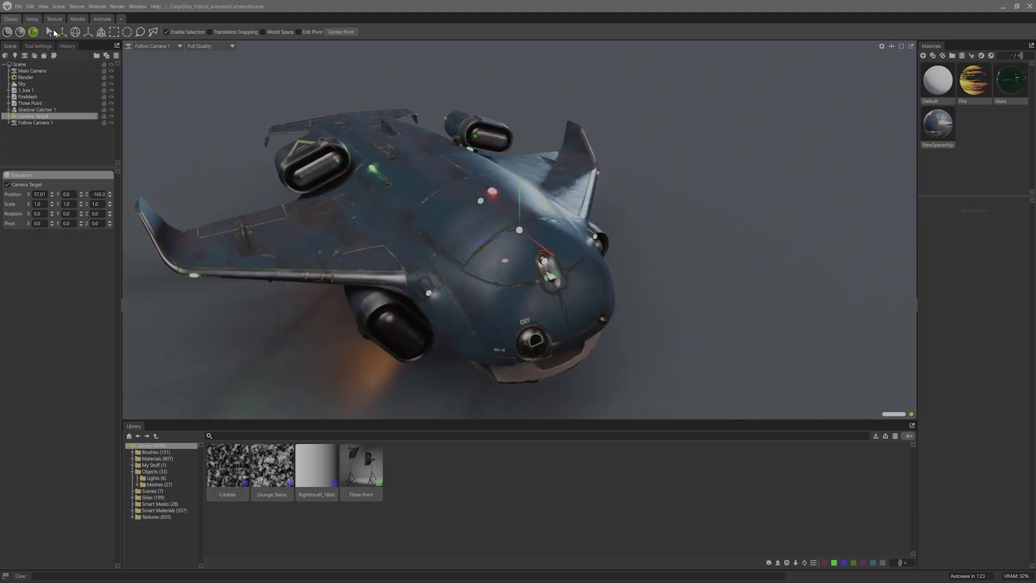
- Show the keyframe timeline and view the ship from behind through Follow Camera 1
click(109, 19)
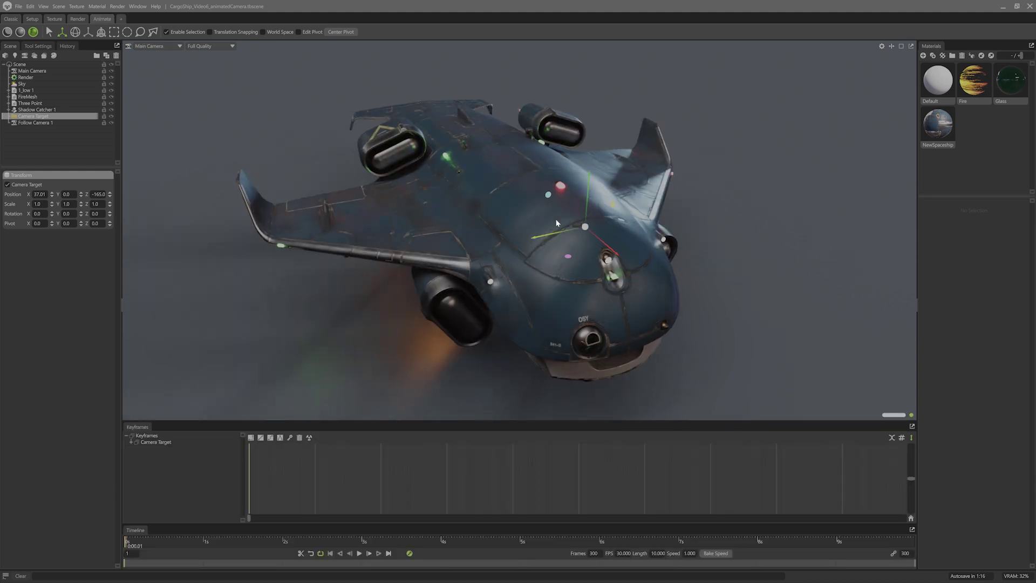
click(400, 80)
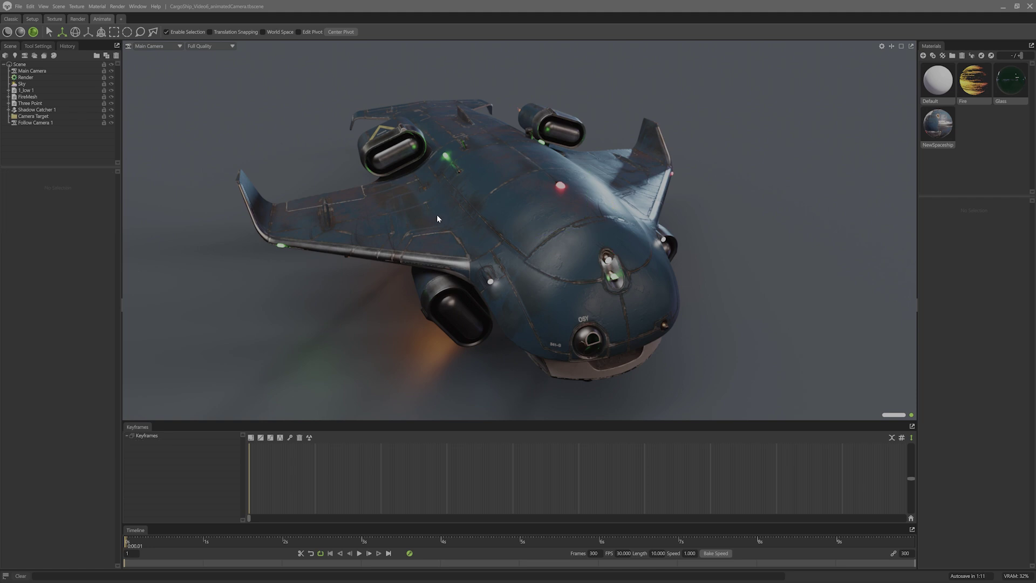
click(157, 45)
click(218, 60)
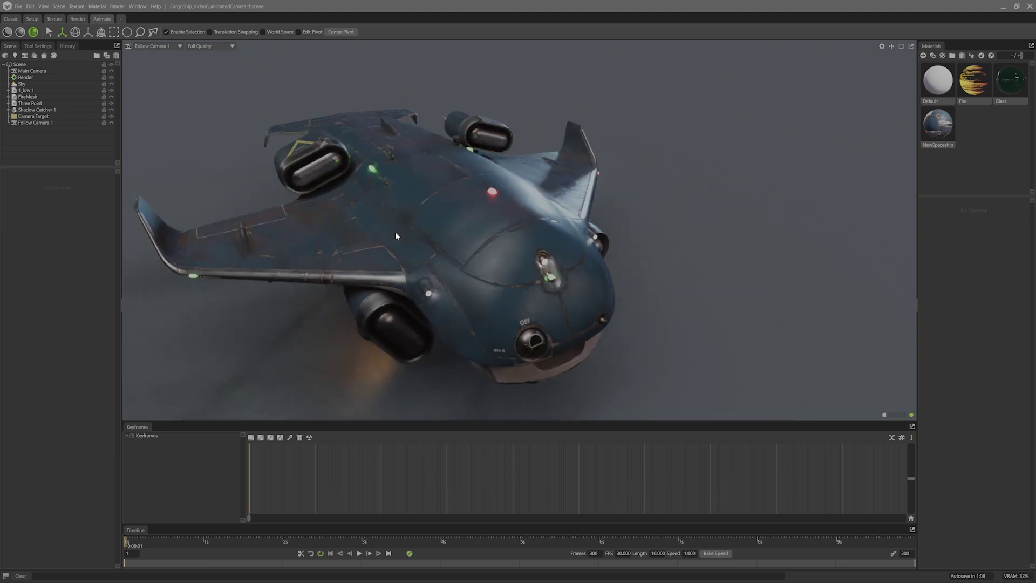
drag(396, 236, 580, 198)
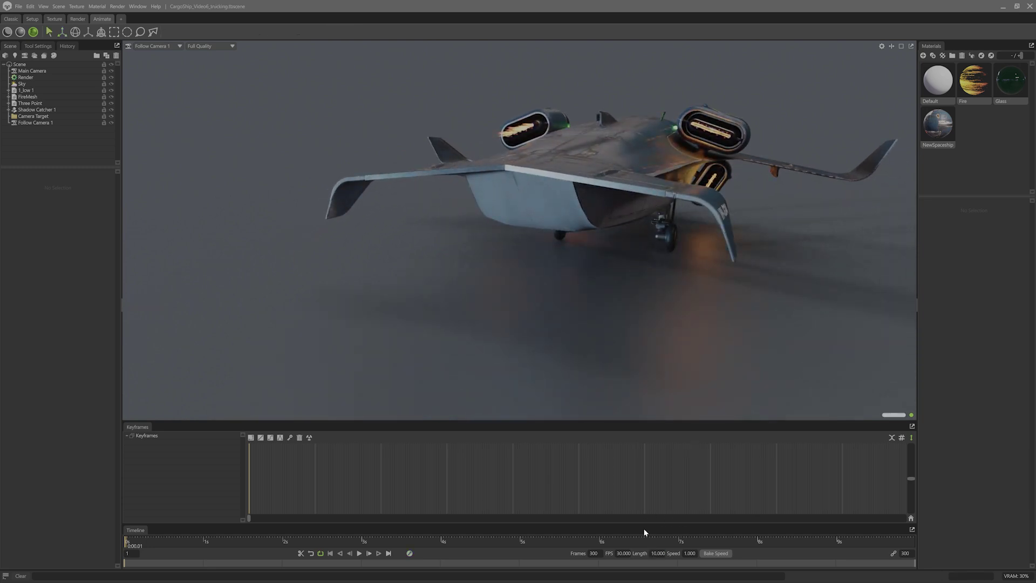
- Set the timeline length to 20 seconds
double_click(658, 554)
text(20)
key(Return)
- Keep existing keyframe times and show Camera Target's Translation X, Y and Z curves
click(553, 332)
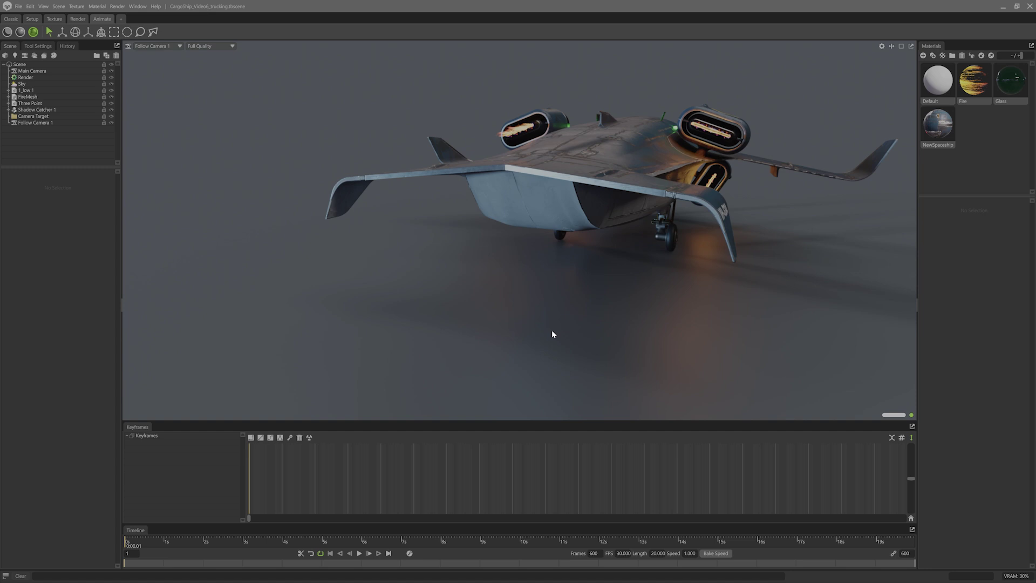
click(63, 116)
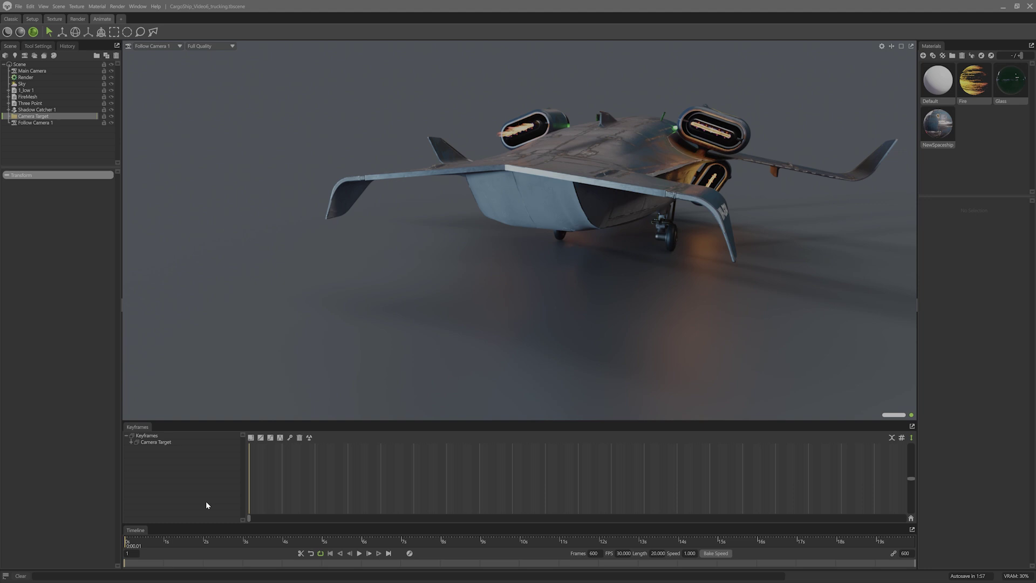
click(131, 442)
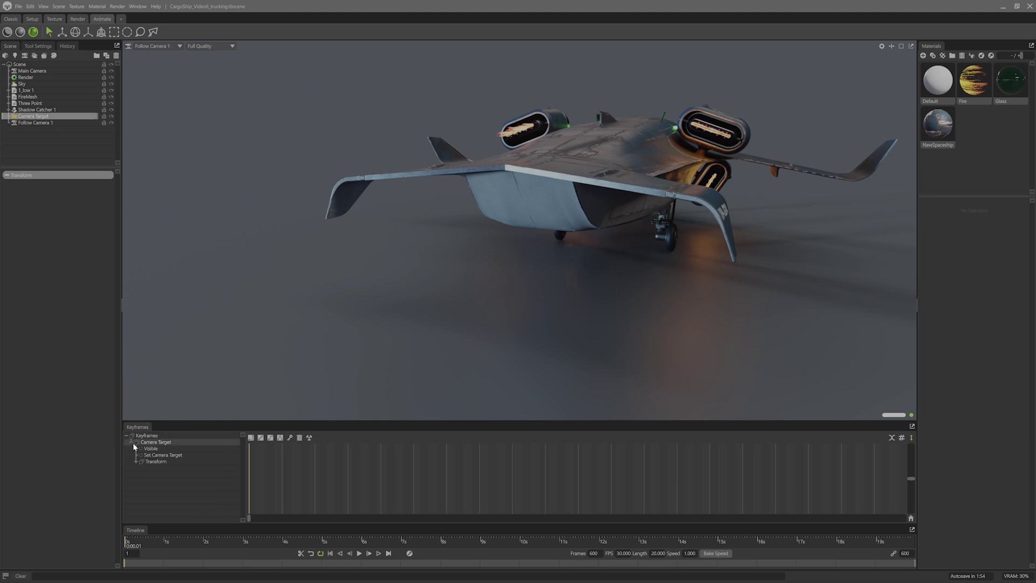
click(137, 462)
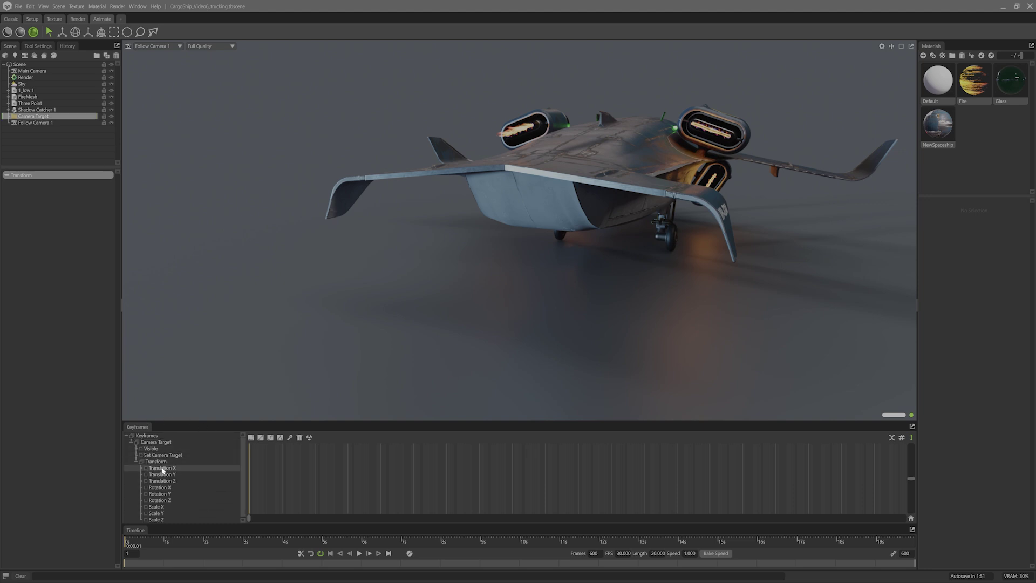
click(163, 468)
shift+click(172, 481)
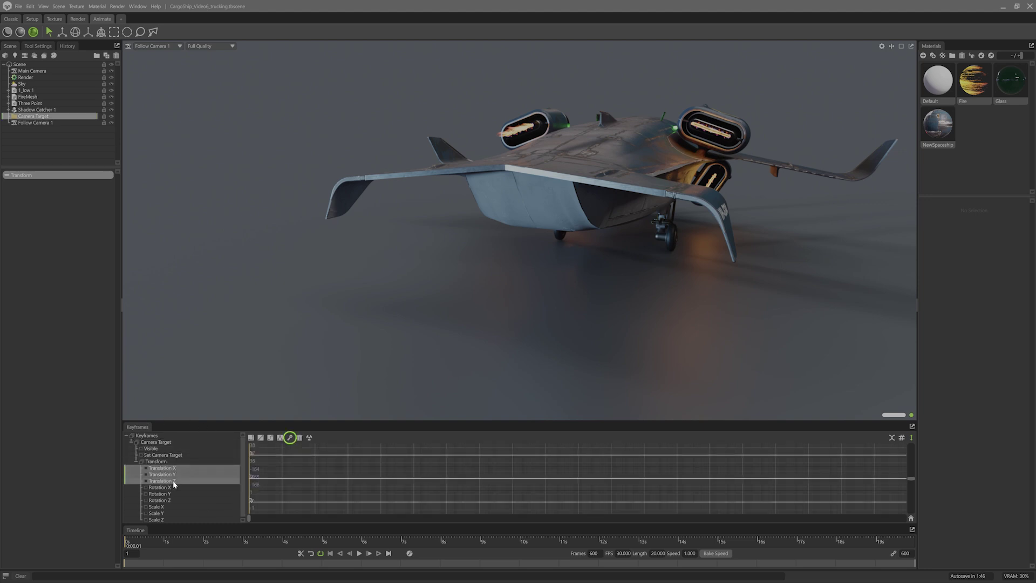
- Scrub to about 5 seconds and compare translation and rotation curves for Follow Camera 1 and Camera Target
click(289, 438)
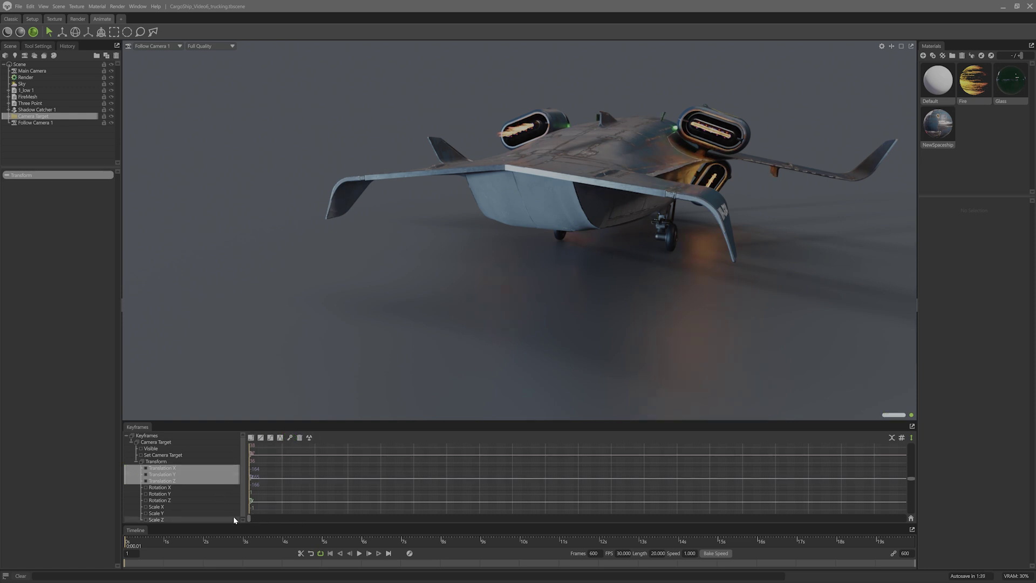
scroll(470, 297, up, 5)
scroll(476, 311, up, 1)
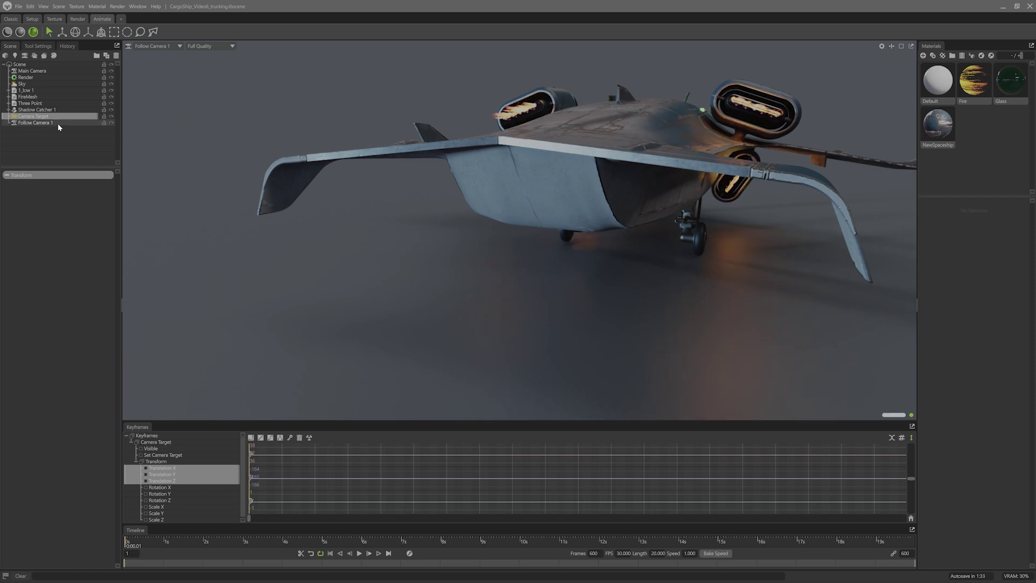
drag(401, 540, 324, 541)
click(34, 123)
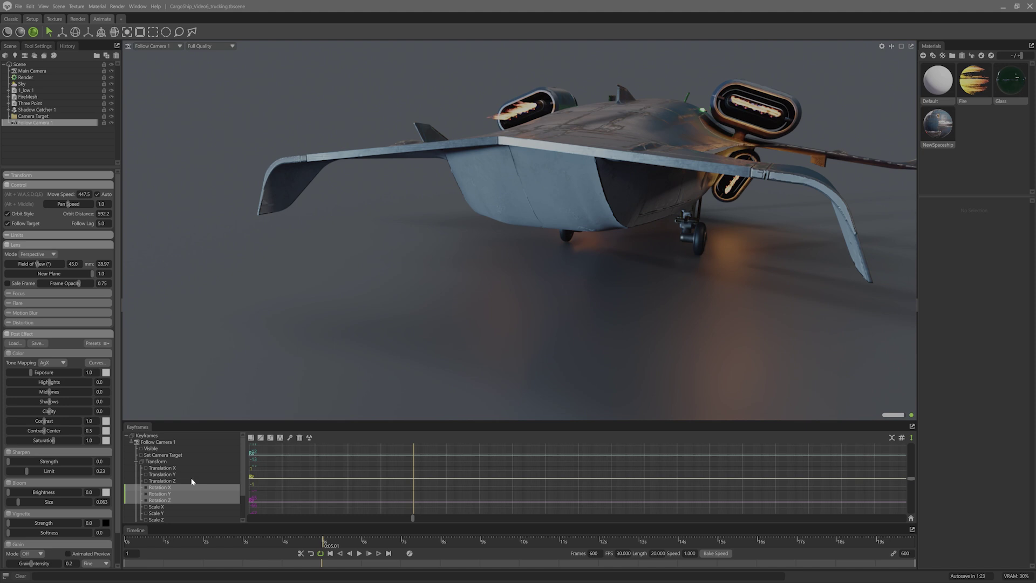
drag(160, 501, 160, 468)
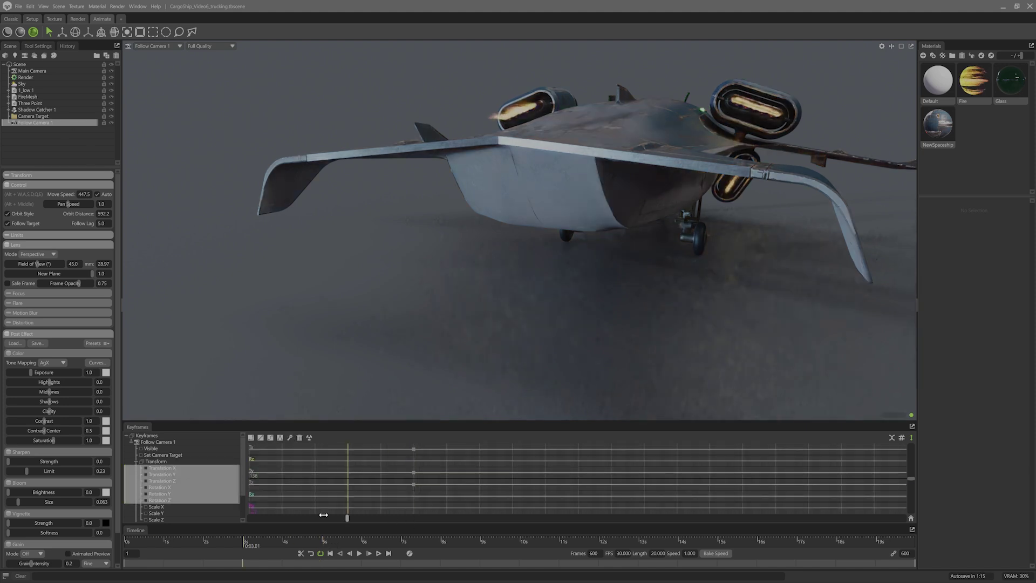
click(33, 116)
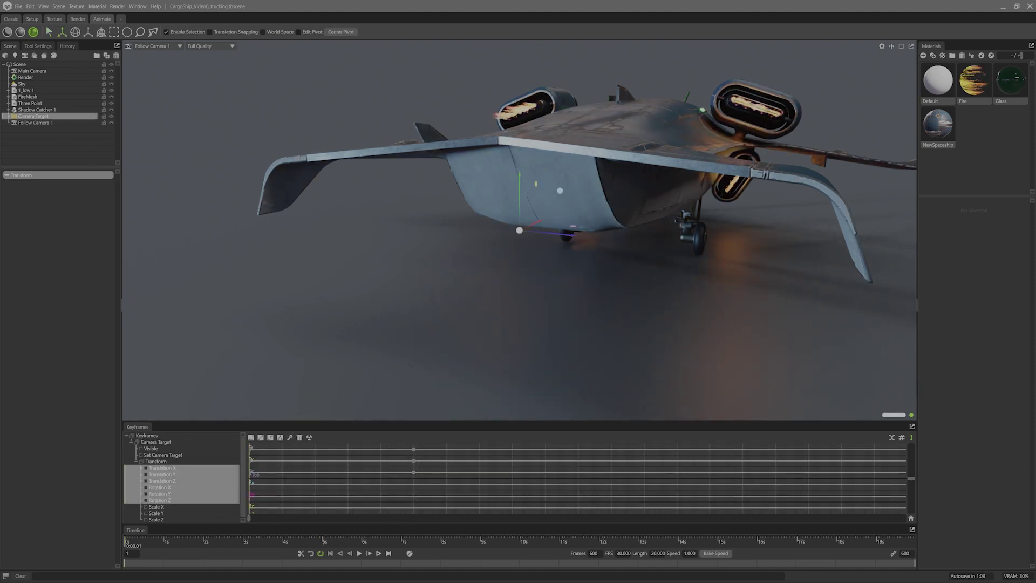
- Move Camera Target to swing the follow view, stop playback at 14 seconds and key it there
drag(549, 232, 530, 228)
click(360, 554)
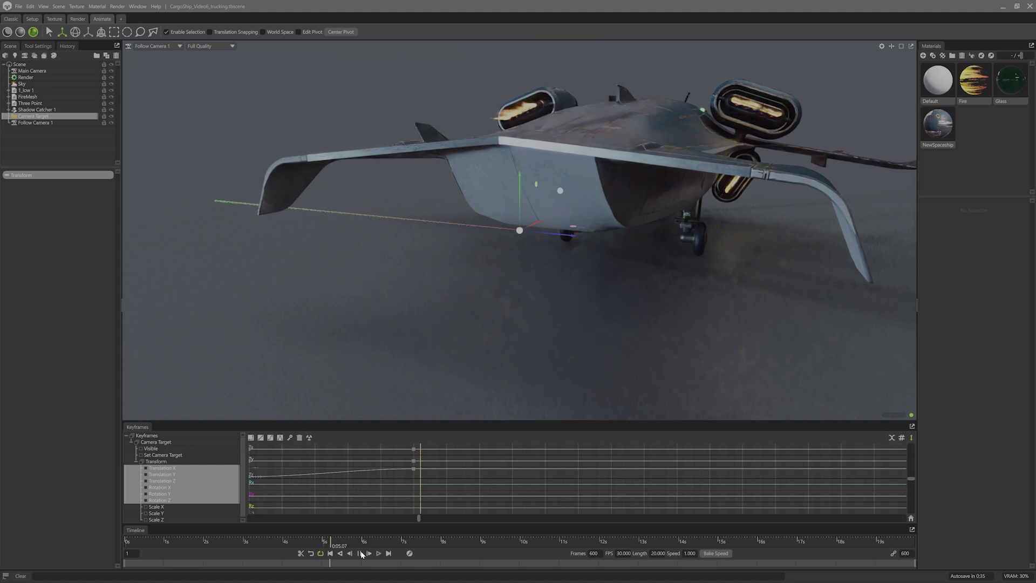
click(51, 123)
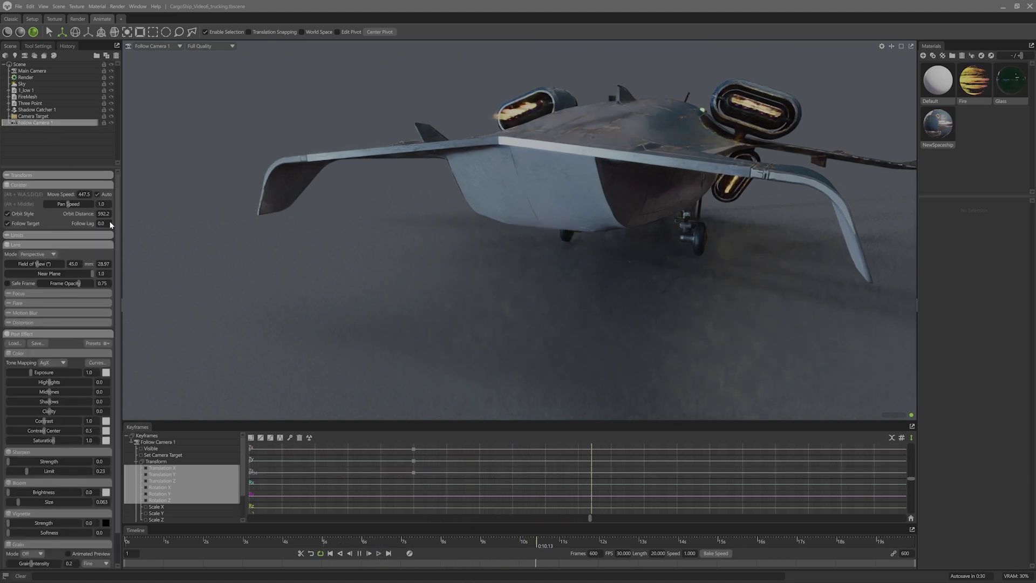
click(358, 552)
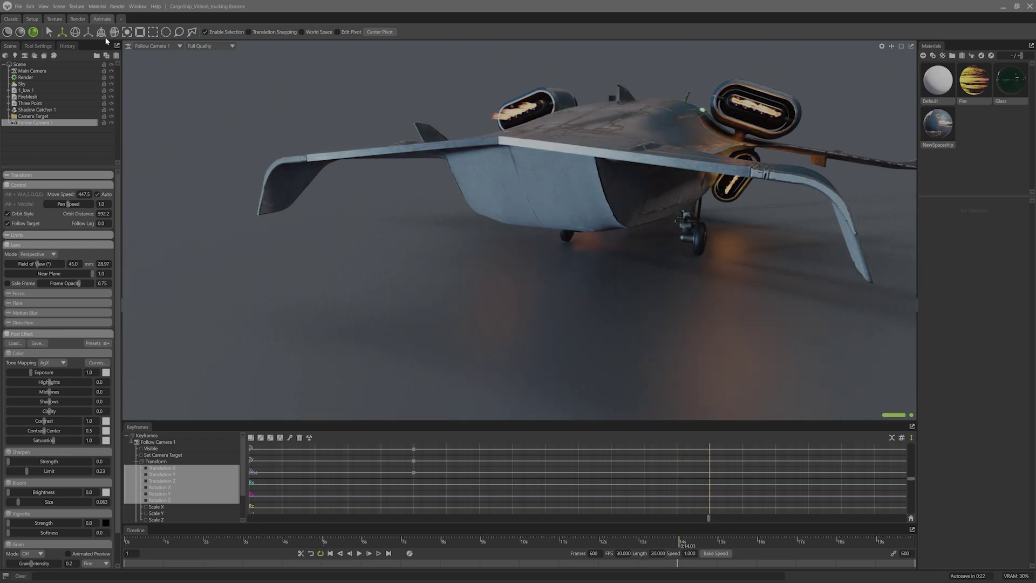
ctrl+click(40, 116)
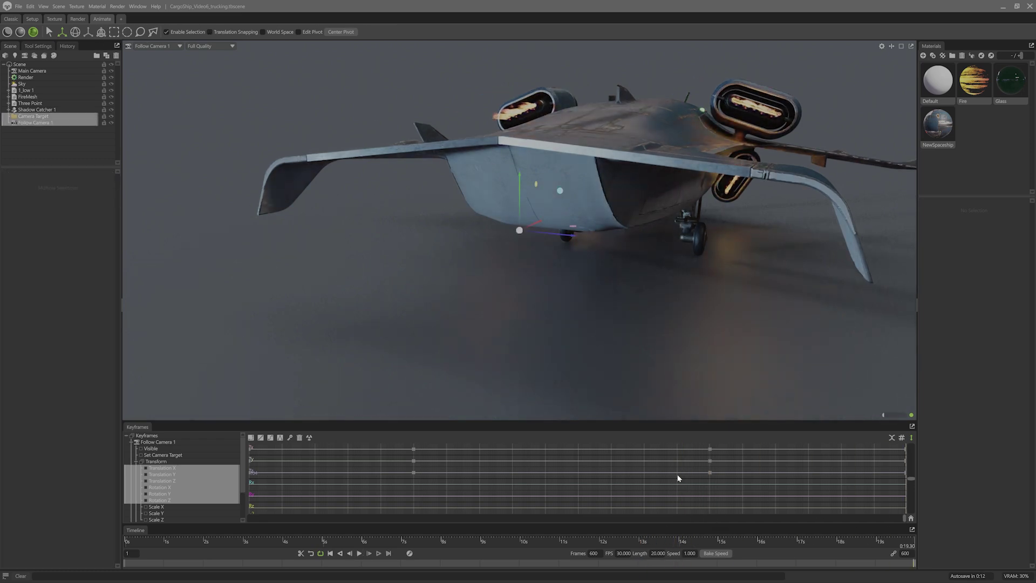
drag(709, 517, 709, 515)
drag(653, 345, 471, 378)
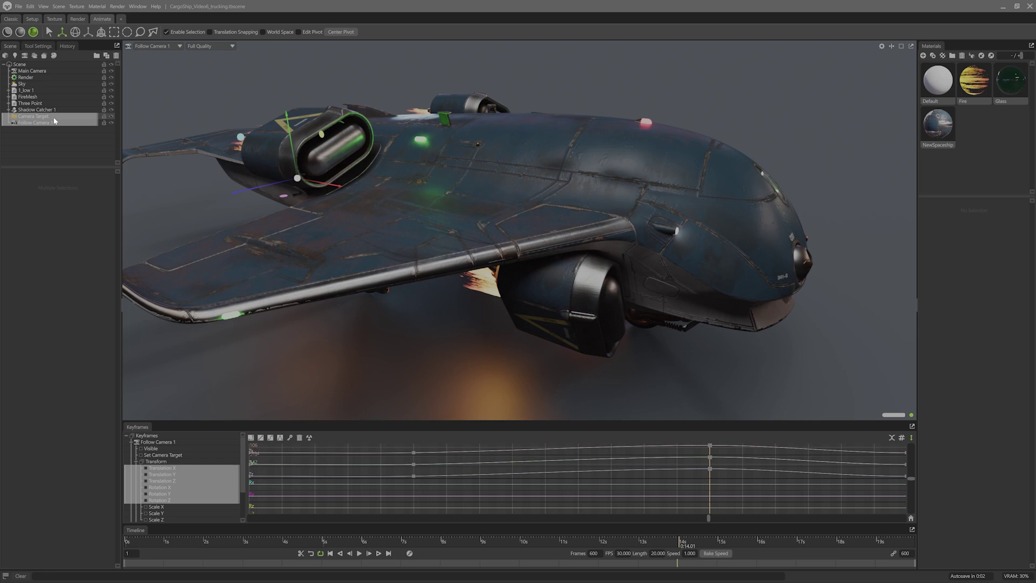
- Set Follow Lag to 0 and key the final frame with a close view of the ship's nose
click(575, 244)
click(33, 123)
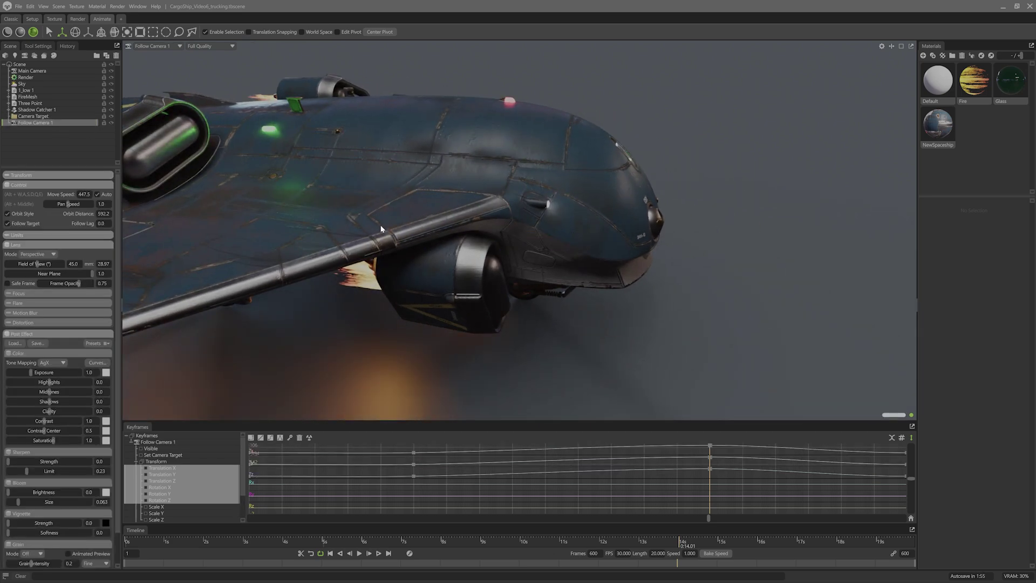
drag(709, 517, 882, 523)
click(897, 470)
key(Delete)
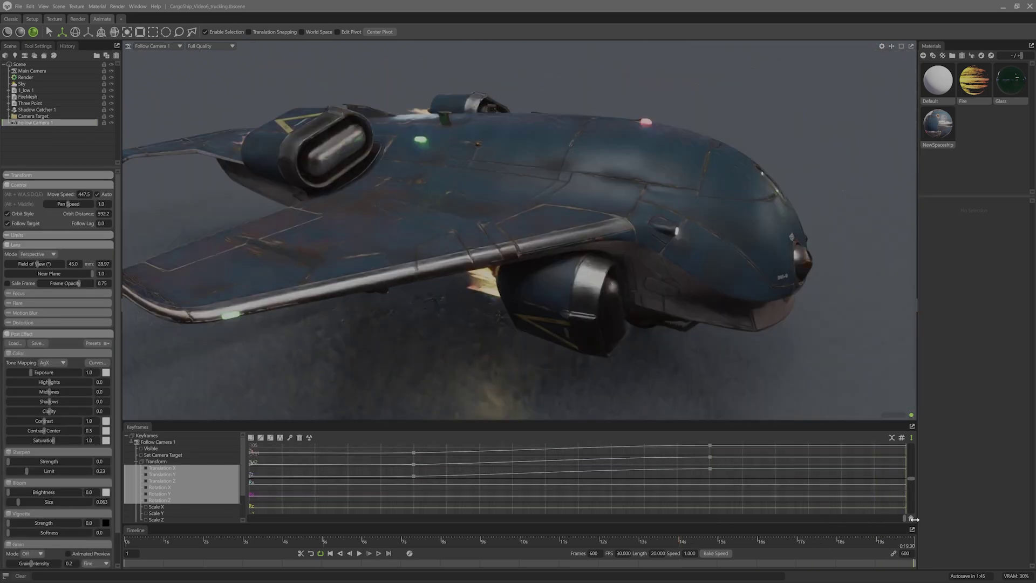
drag(501, 334, 435, 362)
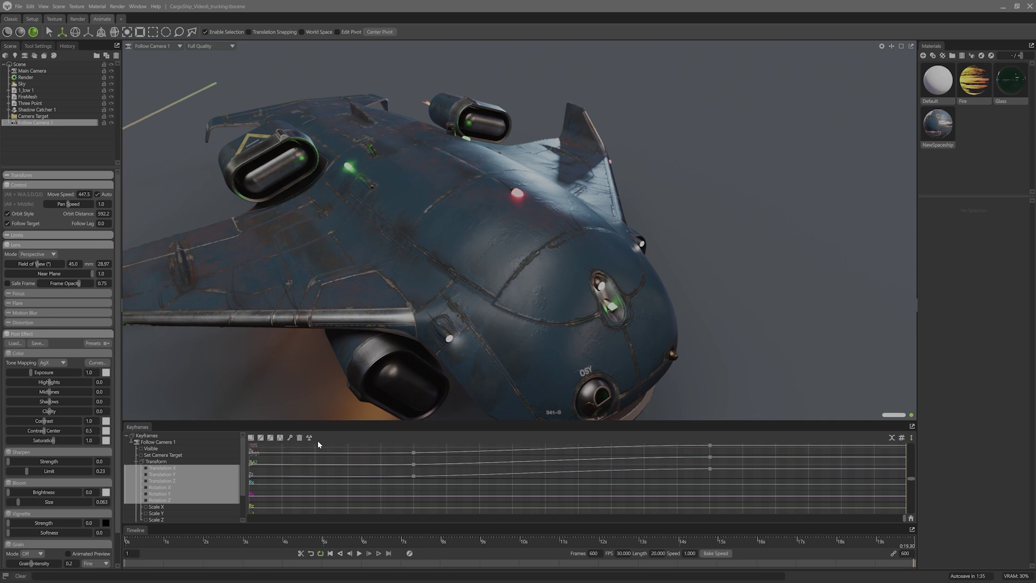
click(303, 195)
drag(303, 199, 546, 354)
click(34, 122)
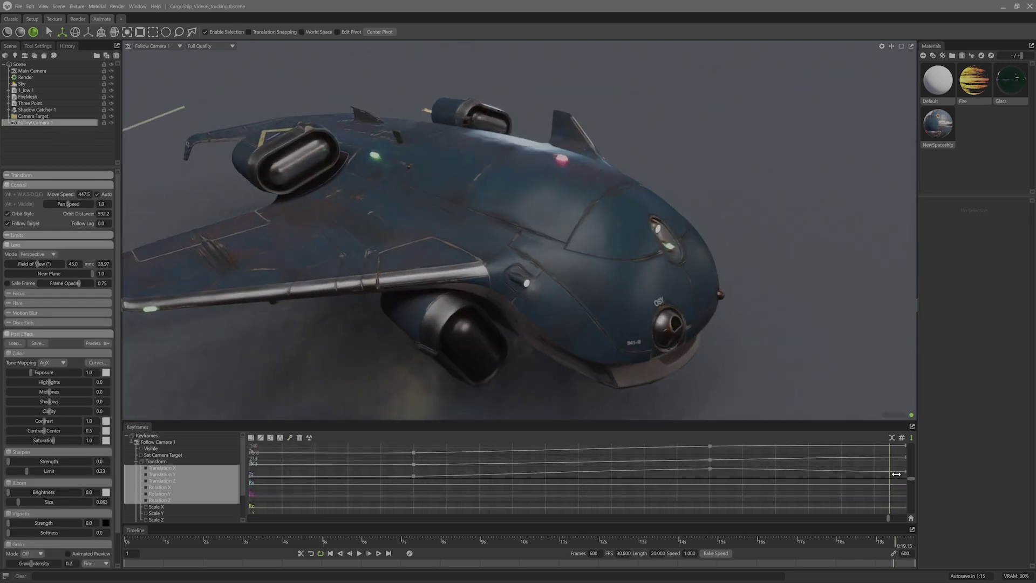
- Select Camera Target and scrub the playhead to preview the flyby around 4 seconds
click(524, 230)
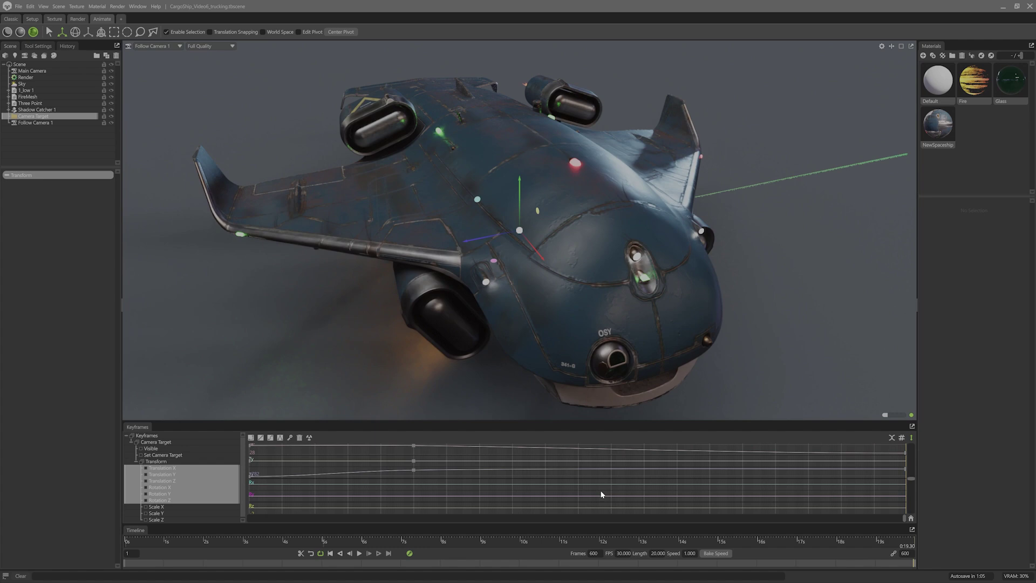
drag(601, 491, 920, 475)
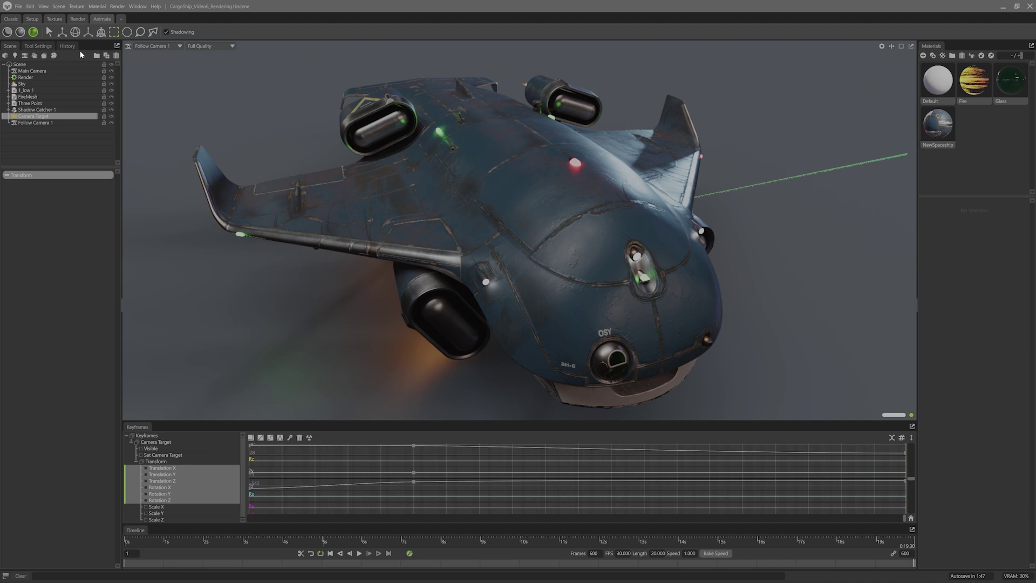
- Give Follow Camera 1 vignette strength 0.456 and bloom brightness 0.01, keeping AgX tone mapping
click(13, 20)
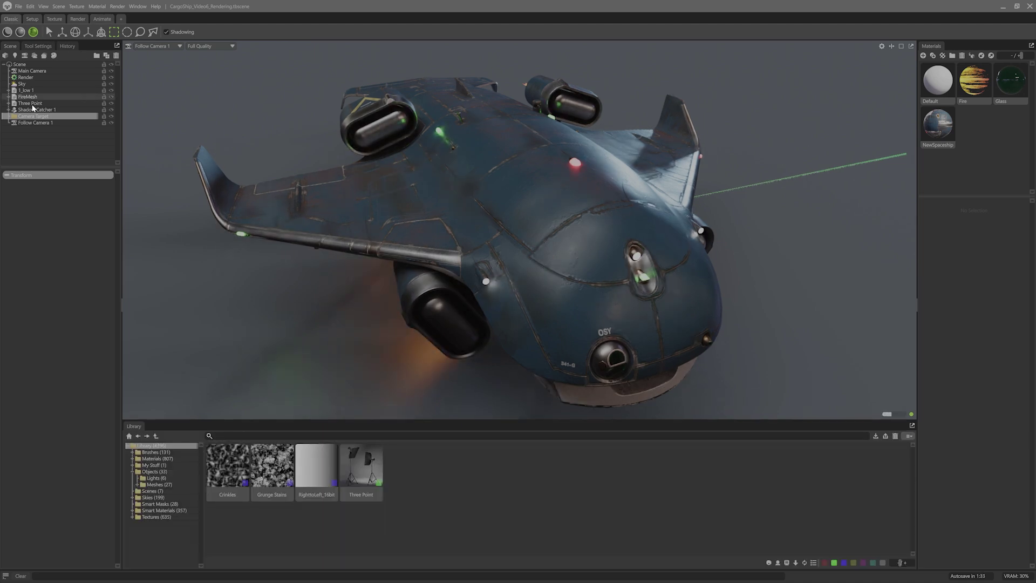
click(32, 123)
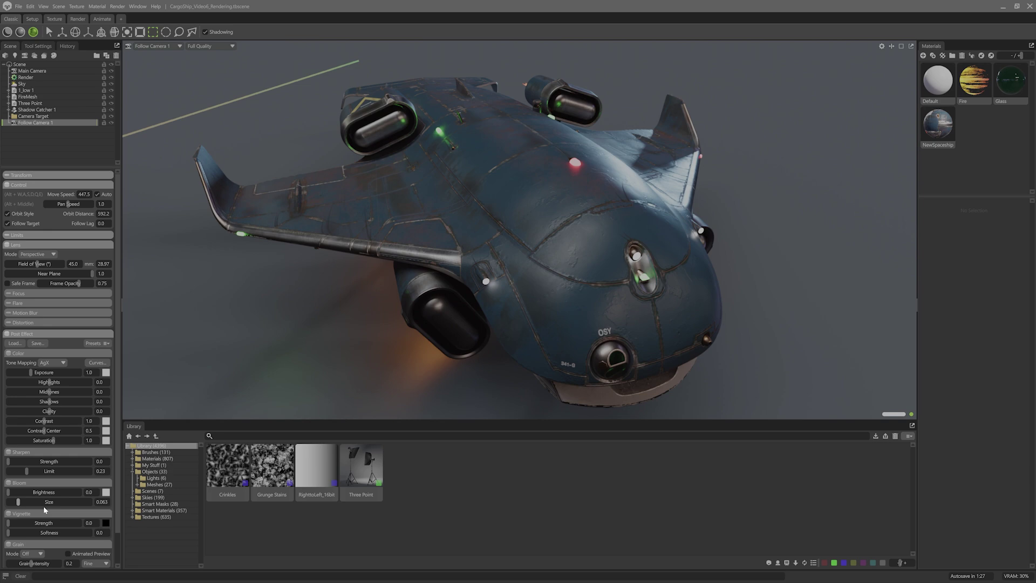
drag(26, 524, 27, 493)
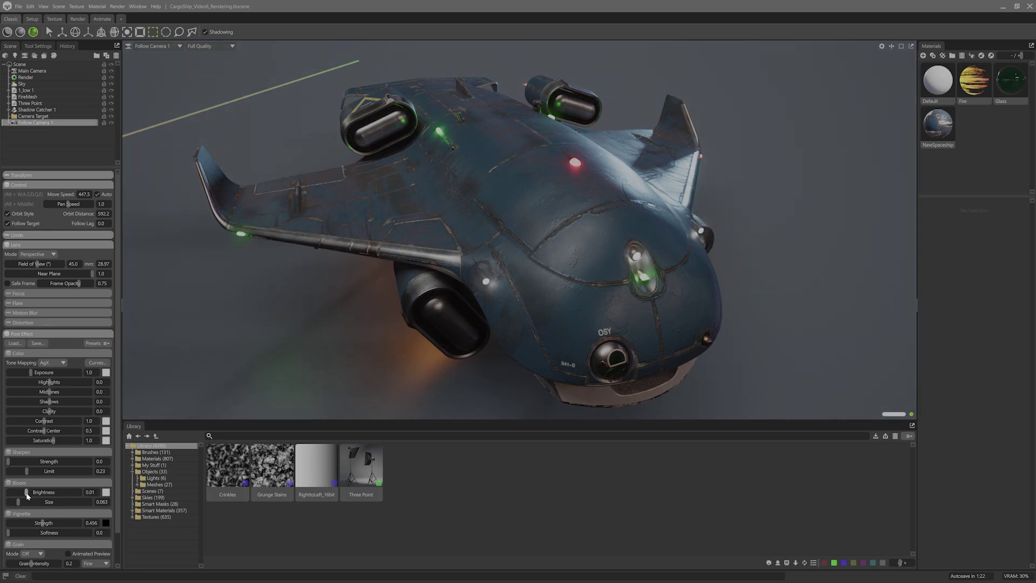
click(56, 365)
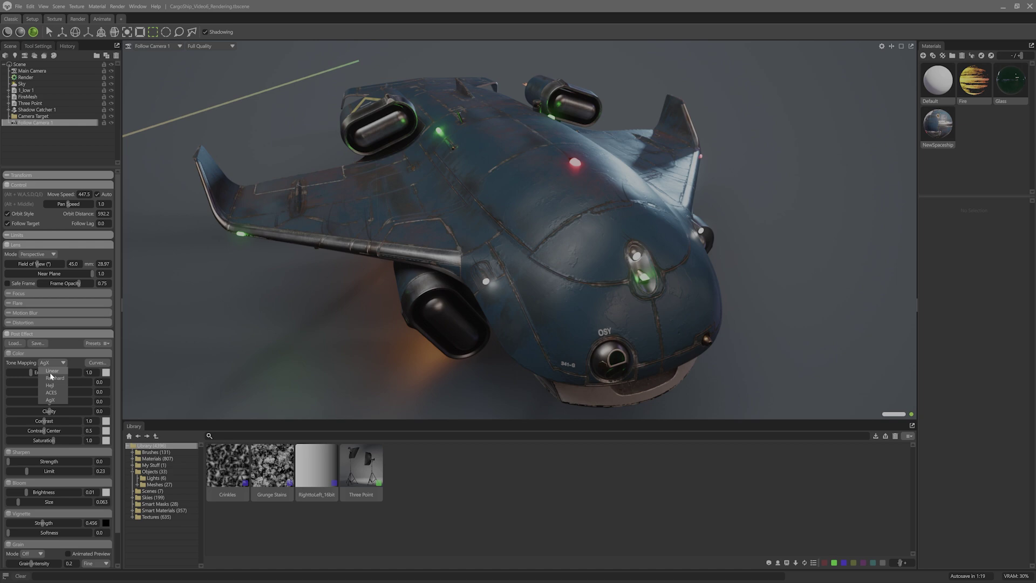
click(54, 400)
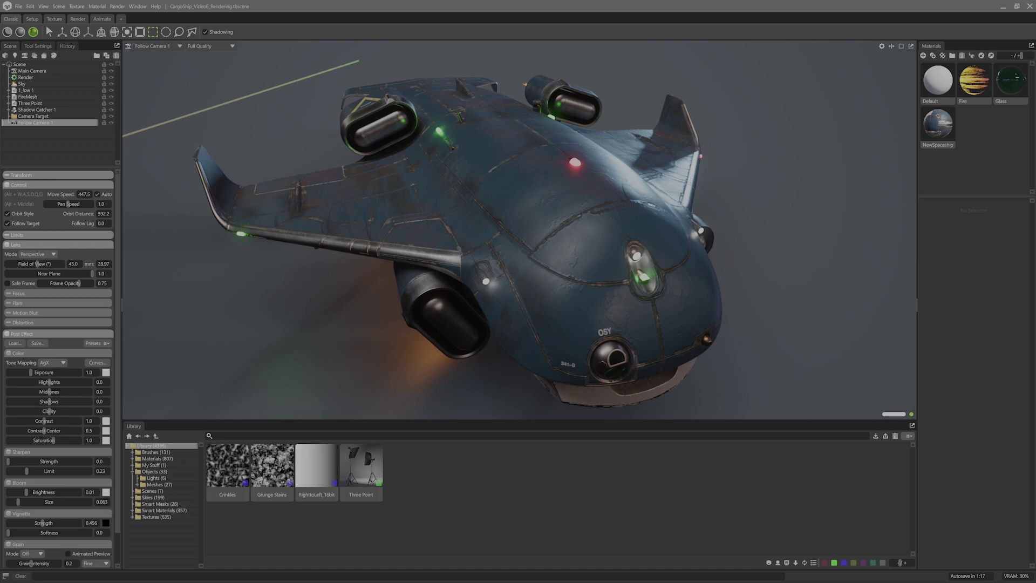
click(73, 79)
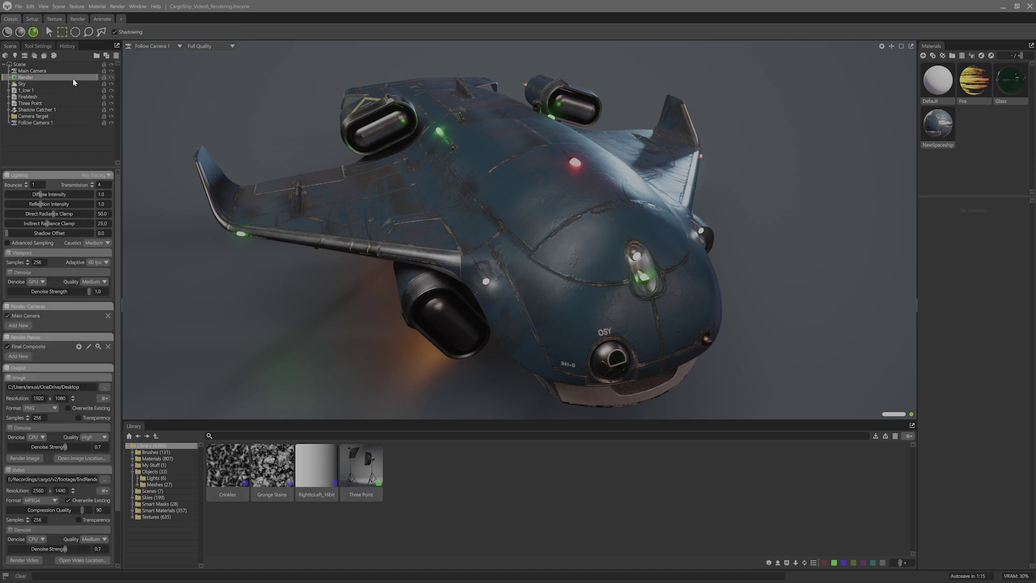
- Keep ray tracing and render from Follow Camera 1 instead of Main Camera
click(105, 176)
click(29, 326)
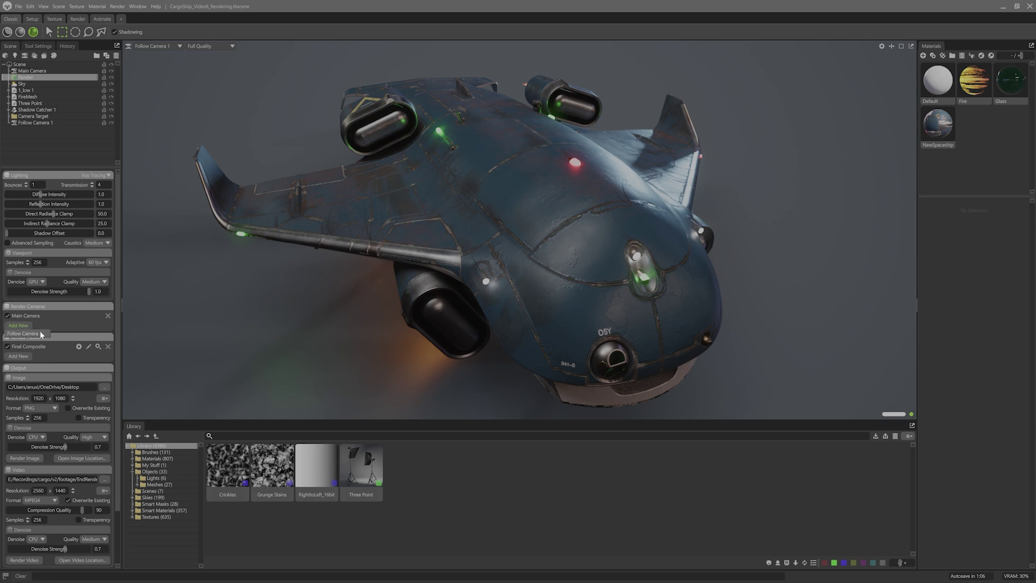
click(24, 334)
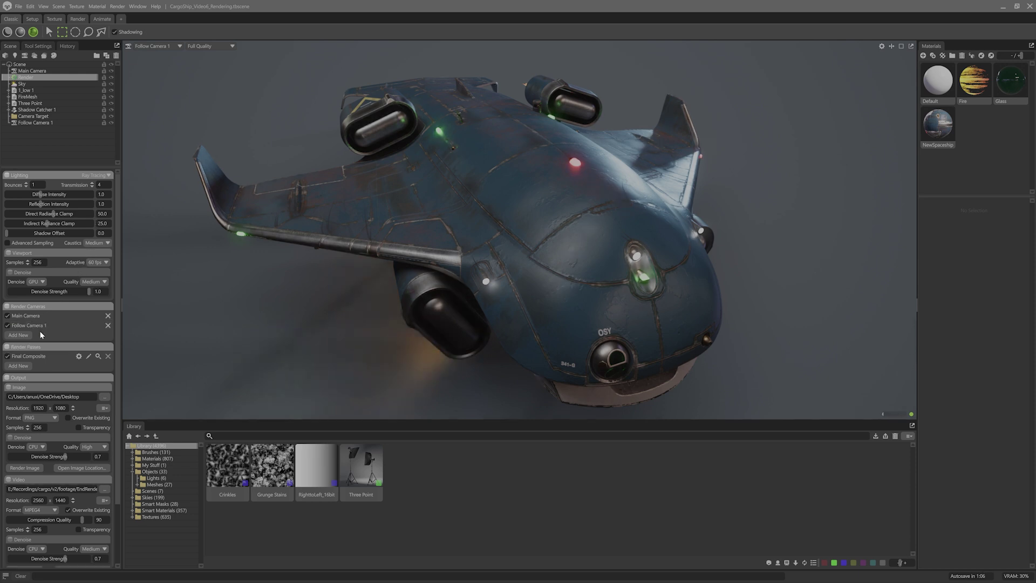
click(108, 315)
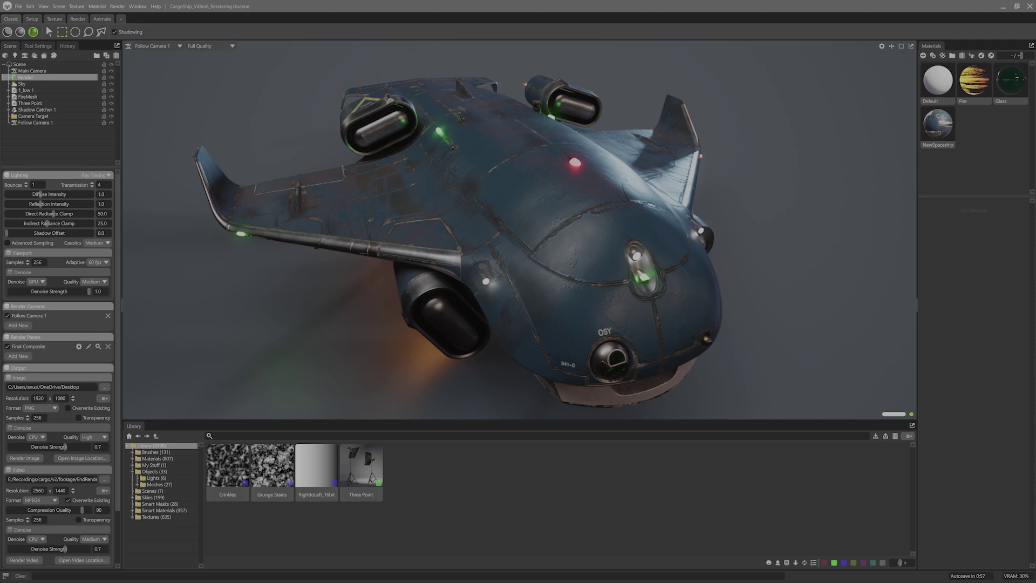
- Set video samples to 2048 with High-quality GPU denoising, and image resolution to 800x600
click(38, 520)
text(2048)
drag(84, 479, 74, 479)
click(35, 539)
click(35, 556)
click(95, 539)
click(96, 562)
click(104, 398)
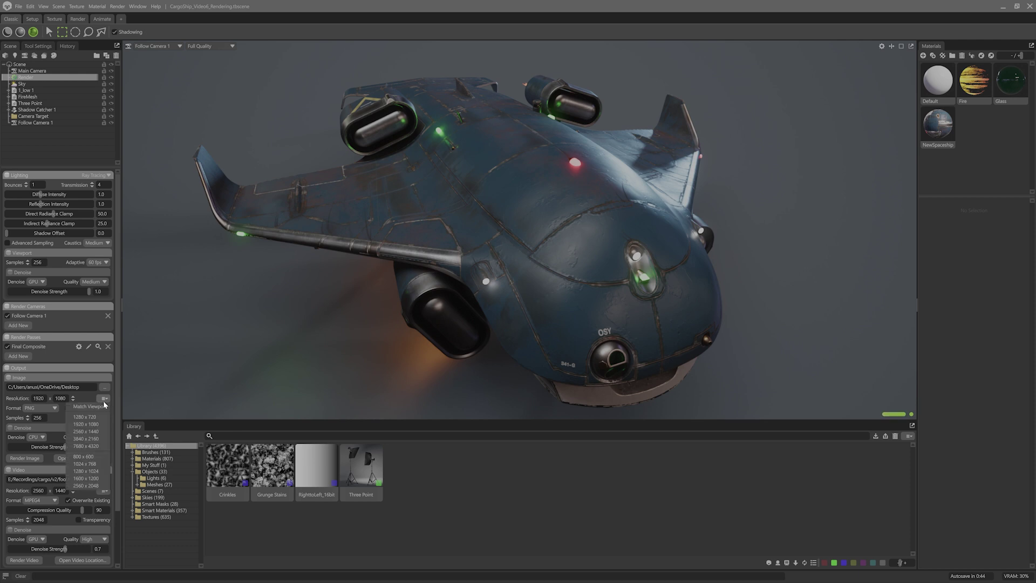
click(87, 449)
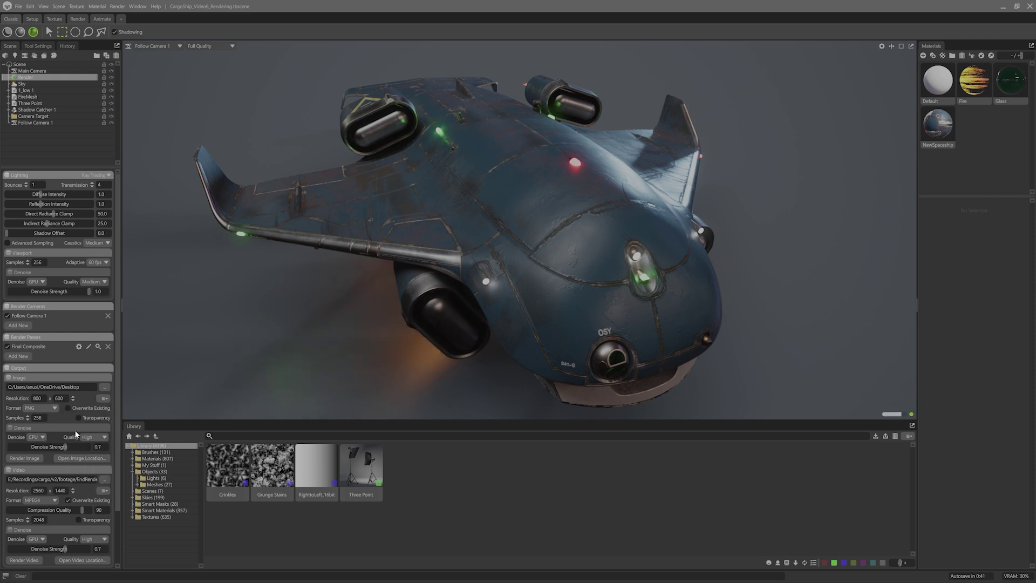
- Start the Render Video output of the Follow Camera 1 flyby
click(24, 560)
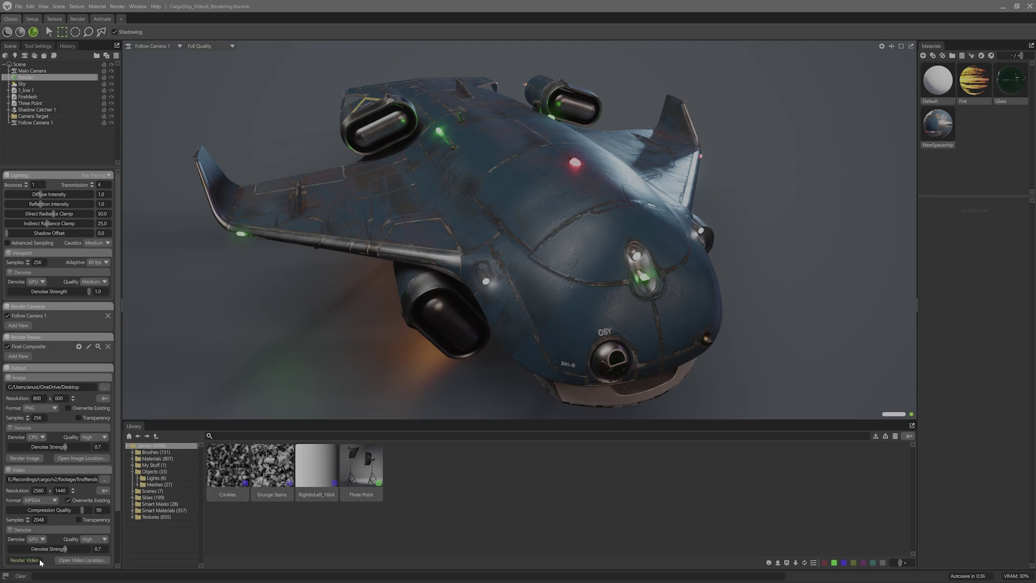